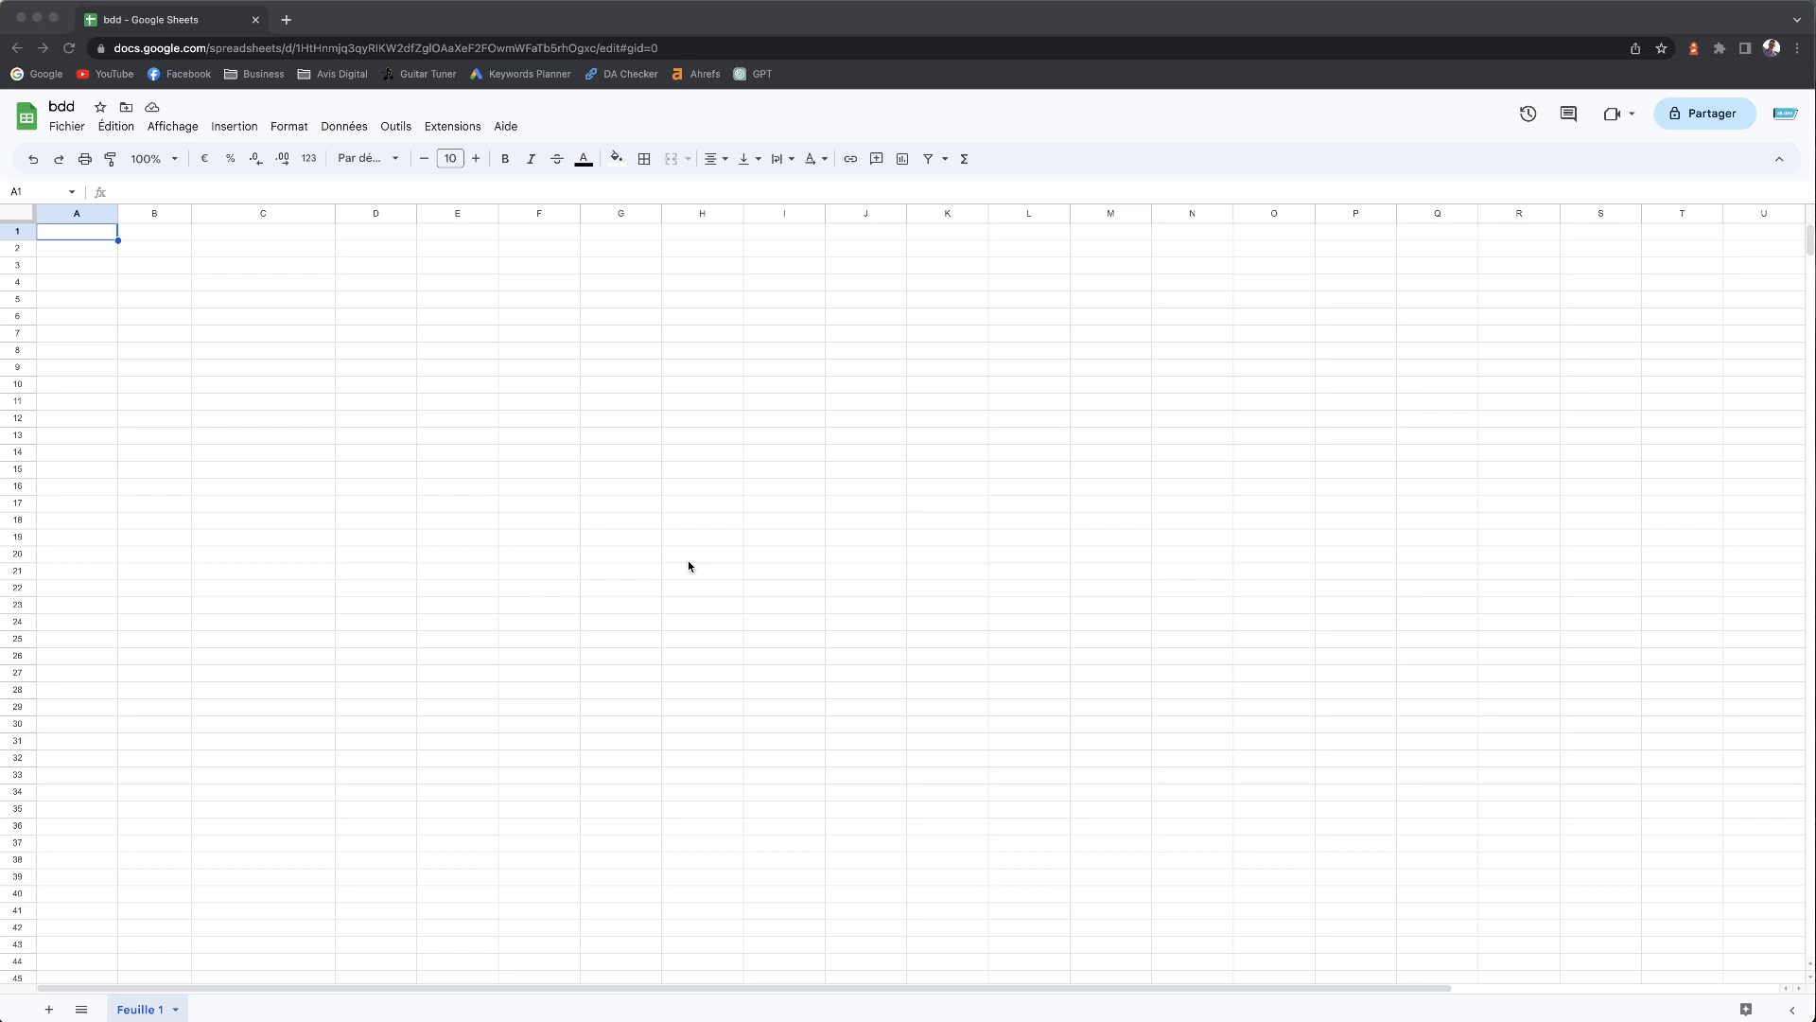
- Switch to MAMP, launch its WebStart page and open phpMyAdmin from the MySQL section
click(84, 248)
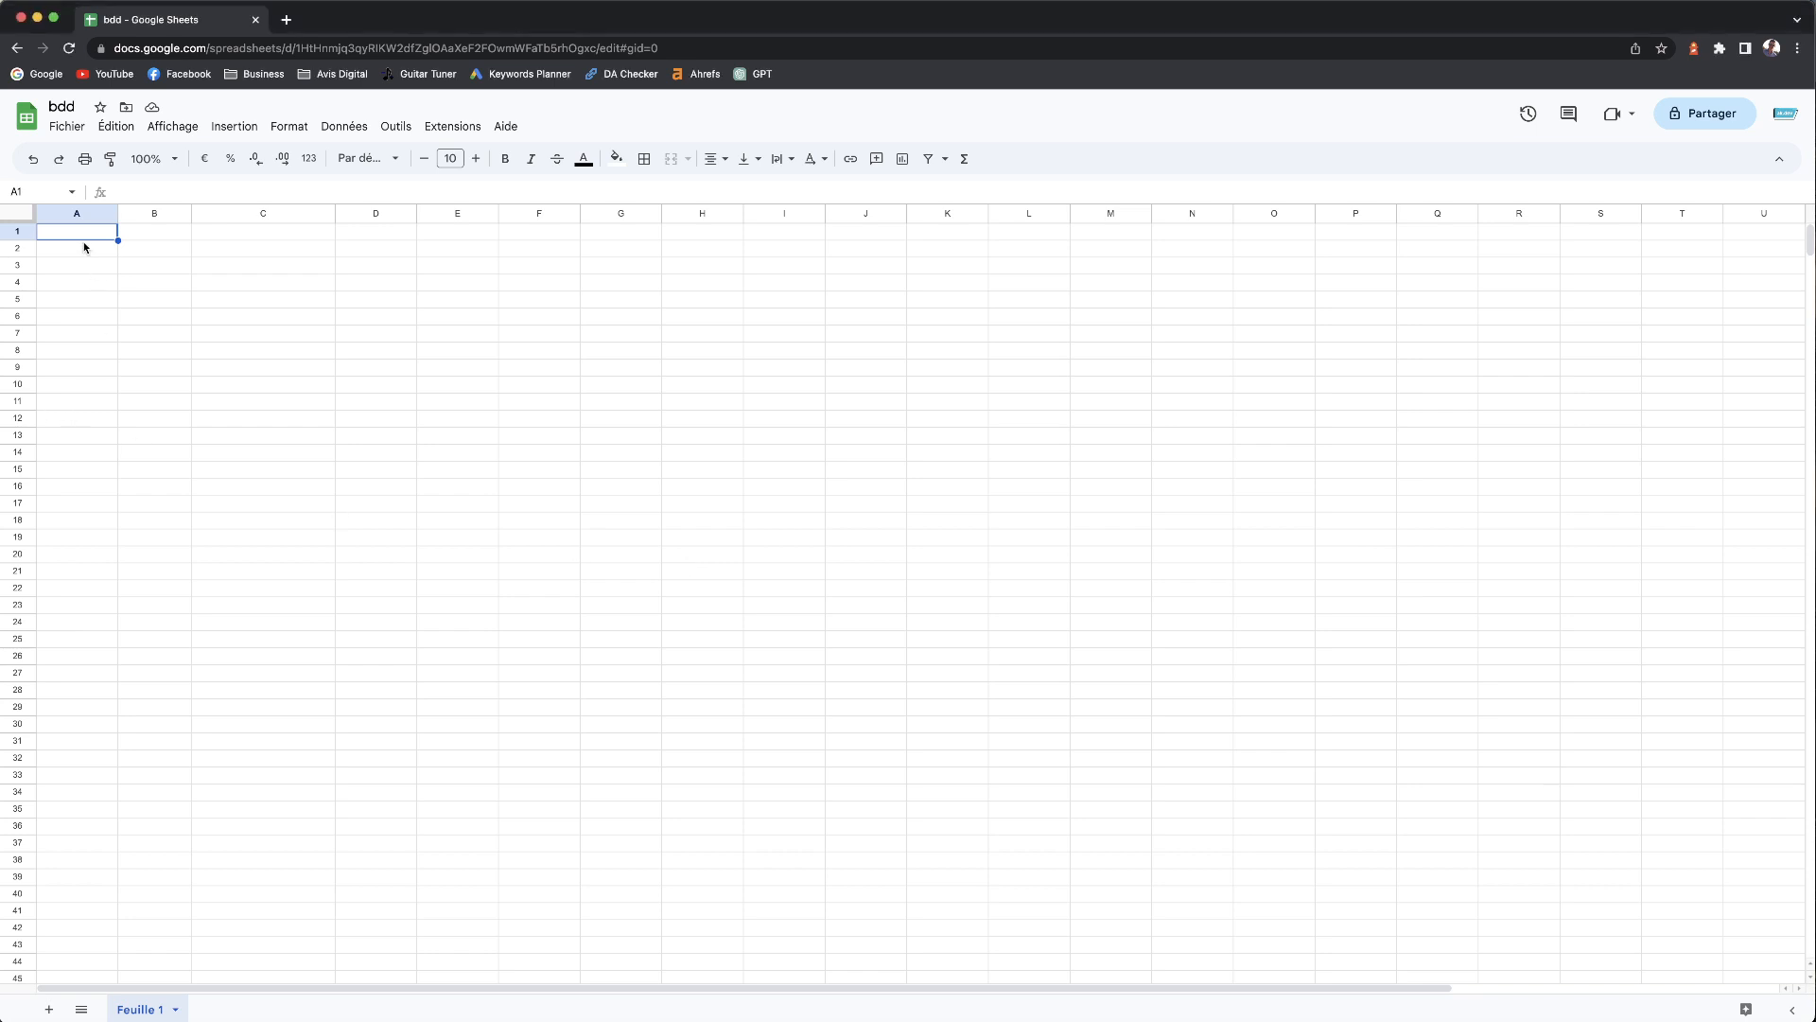
key(super+Tab)
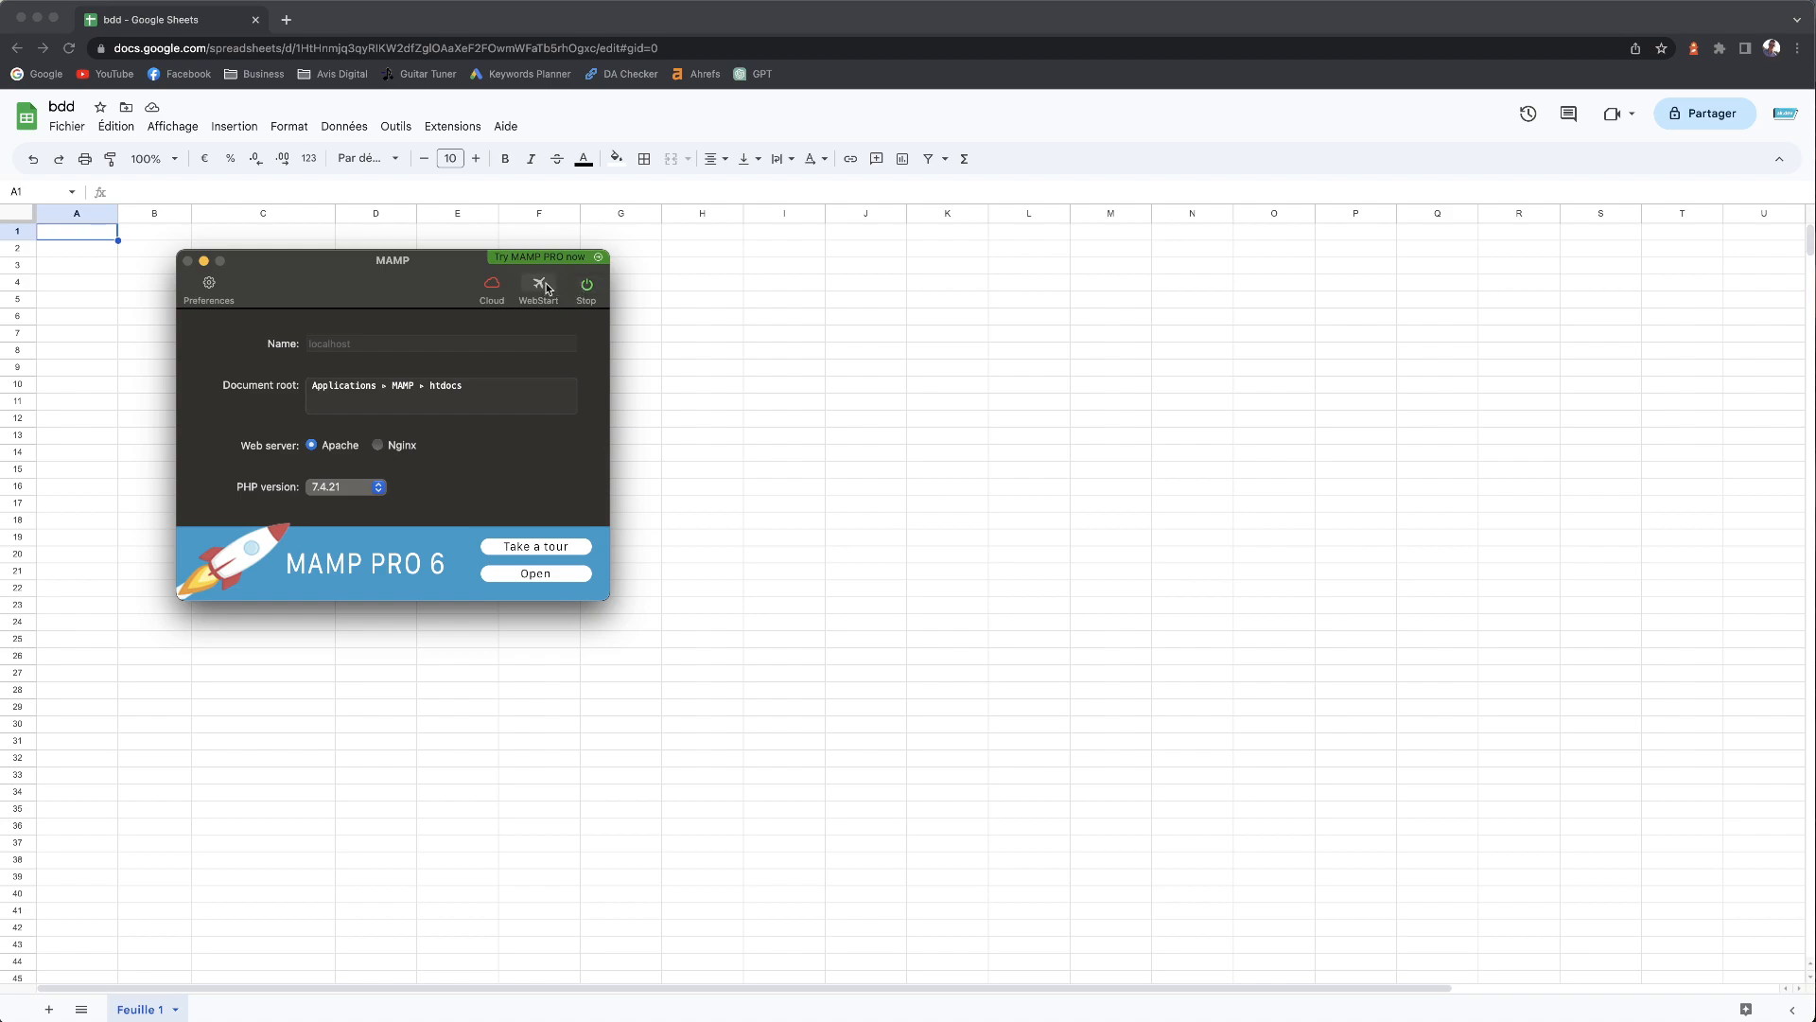
click(547, 282)
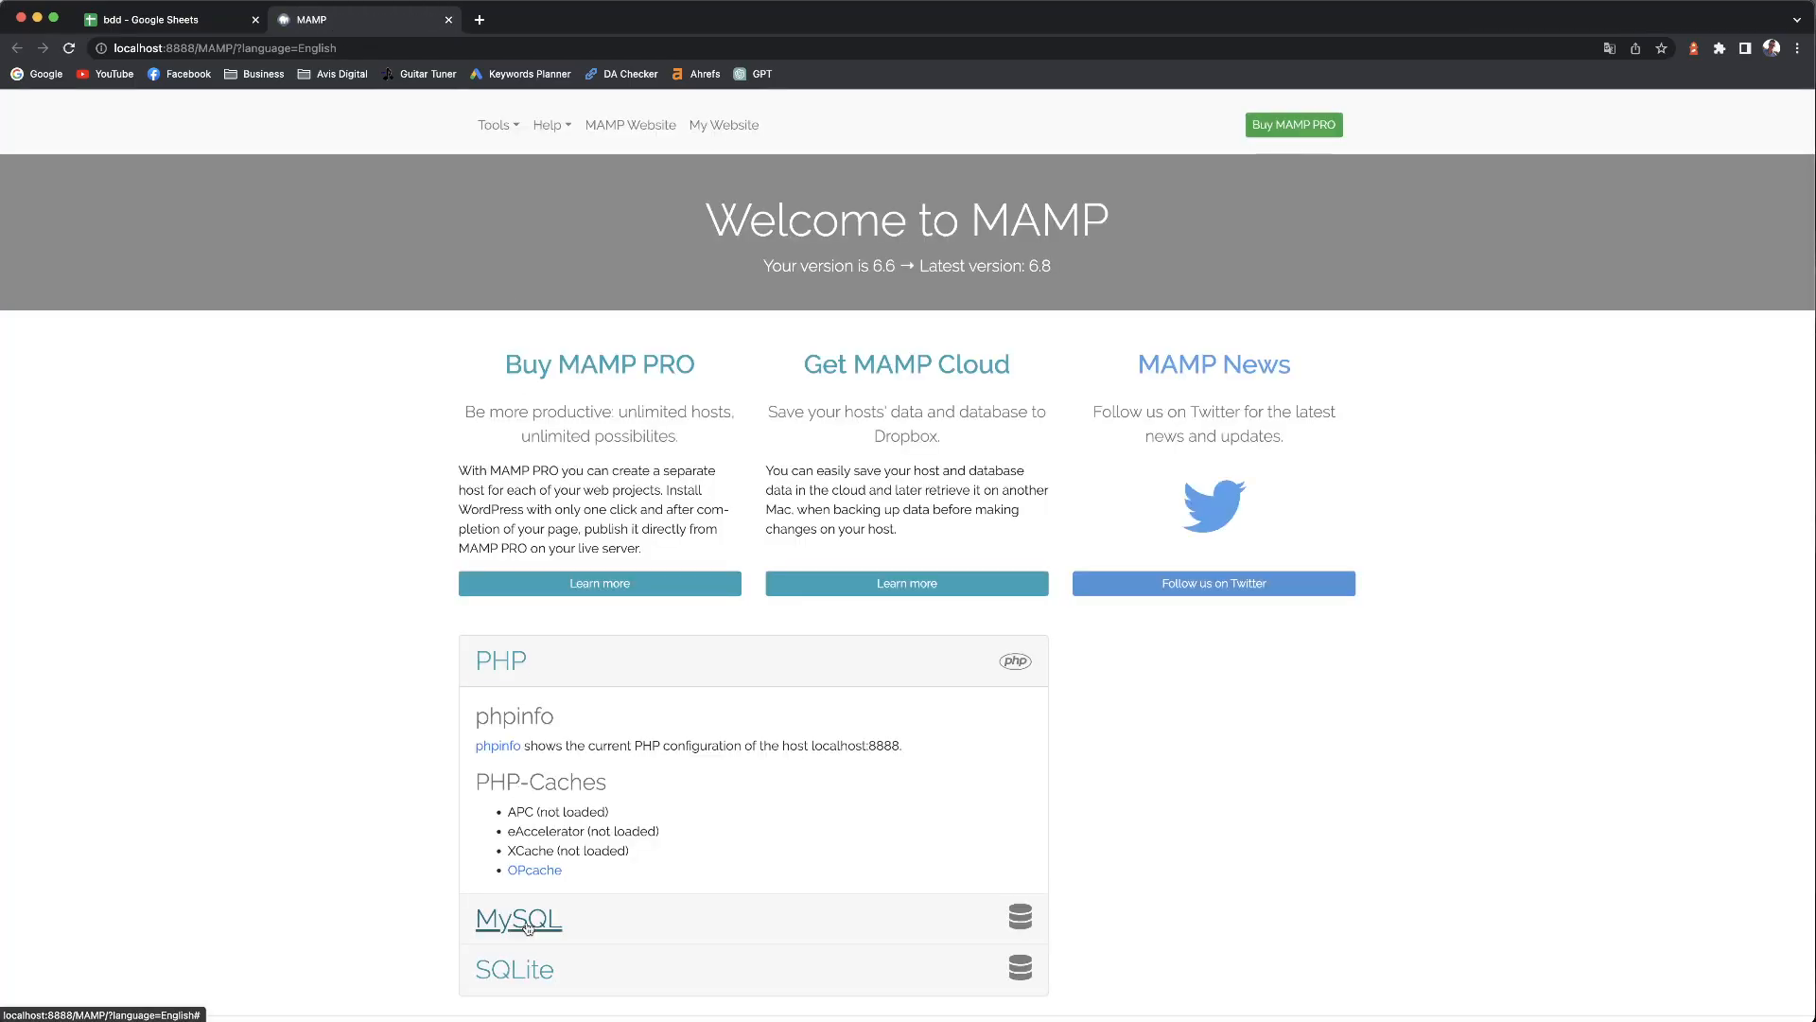
click(527, 927)
scroll(778, 166, down, 5)
click(779, 166)
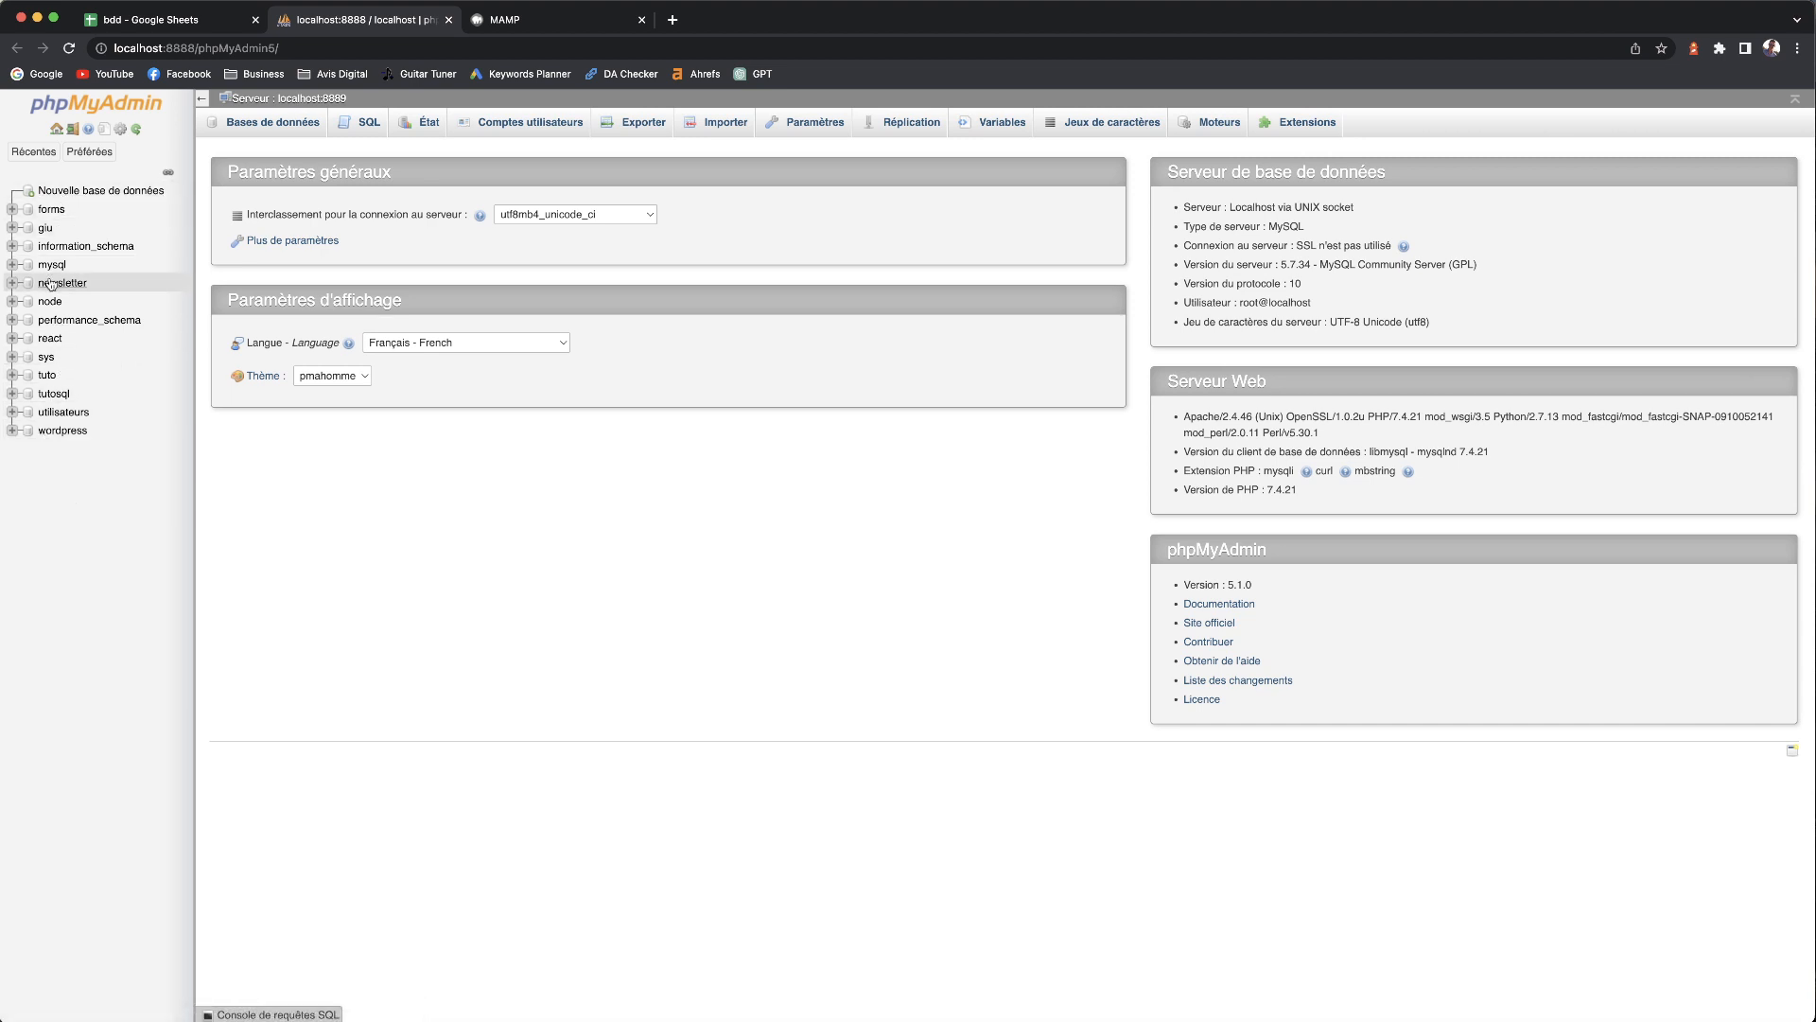
- Open the wp_posts table of the wordpress database and examine its rows and column structure
click(61, 432)
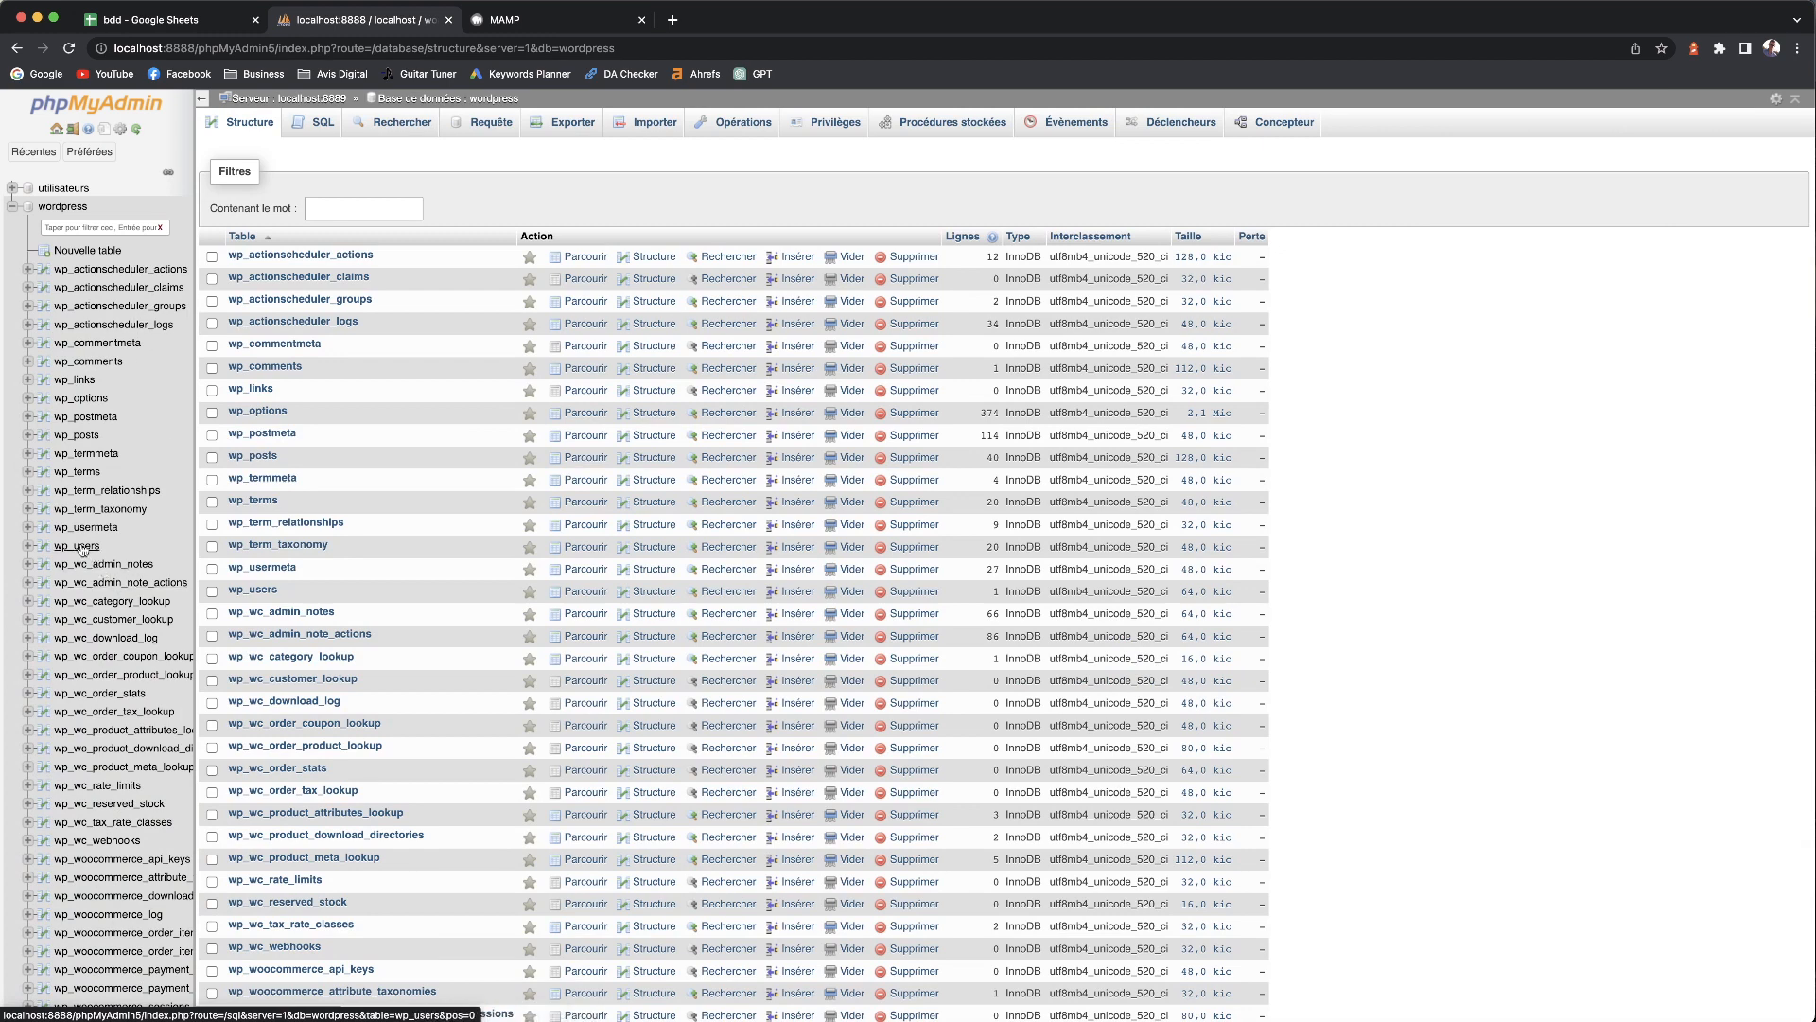
click(78, 436)
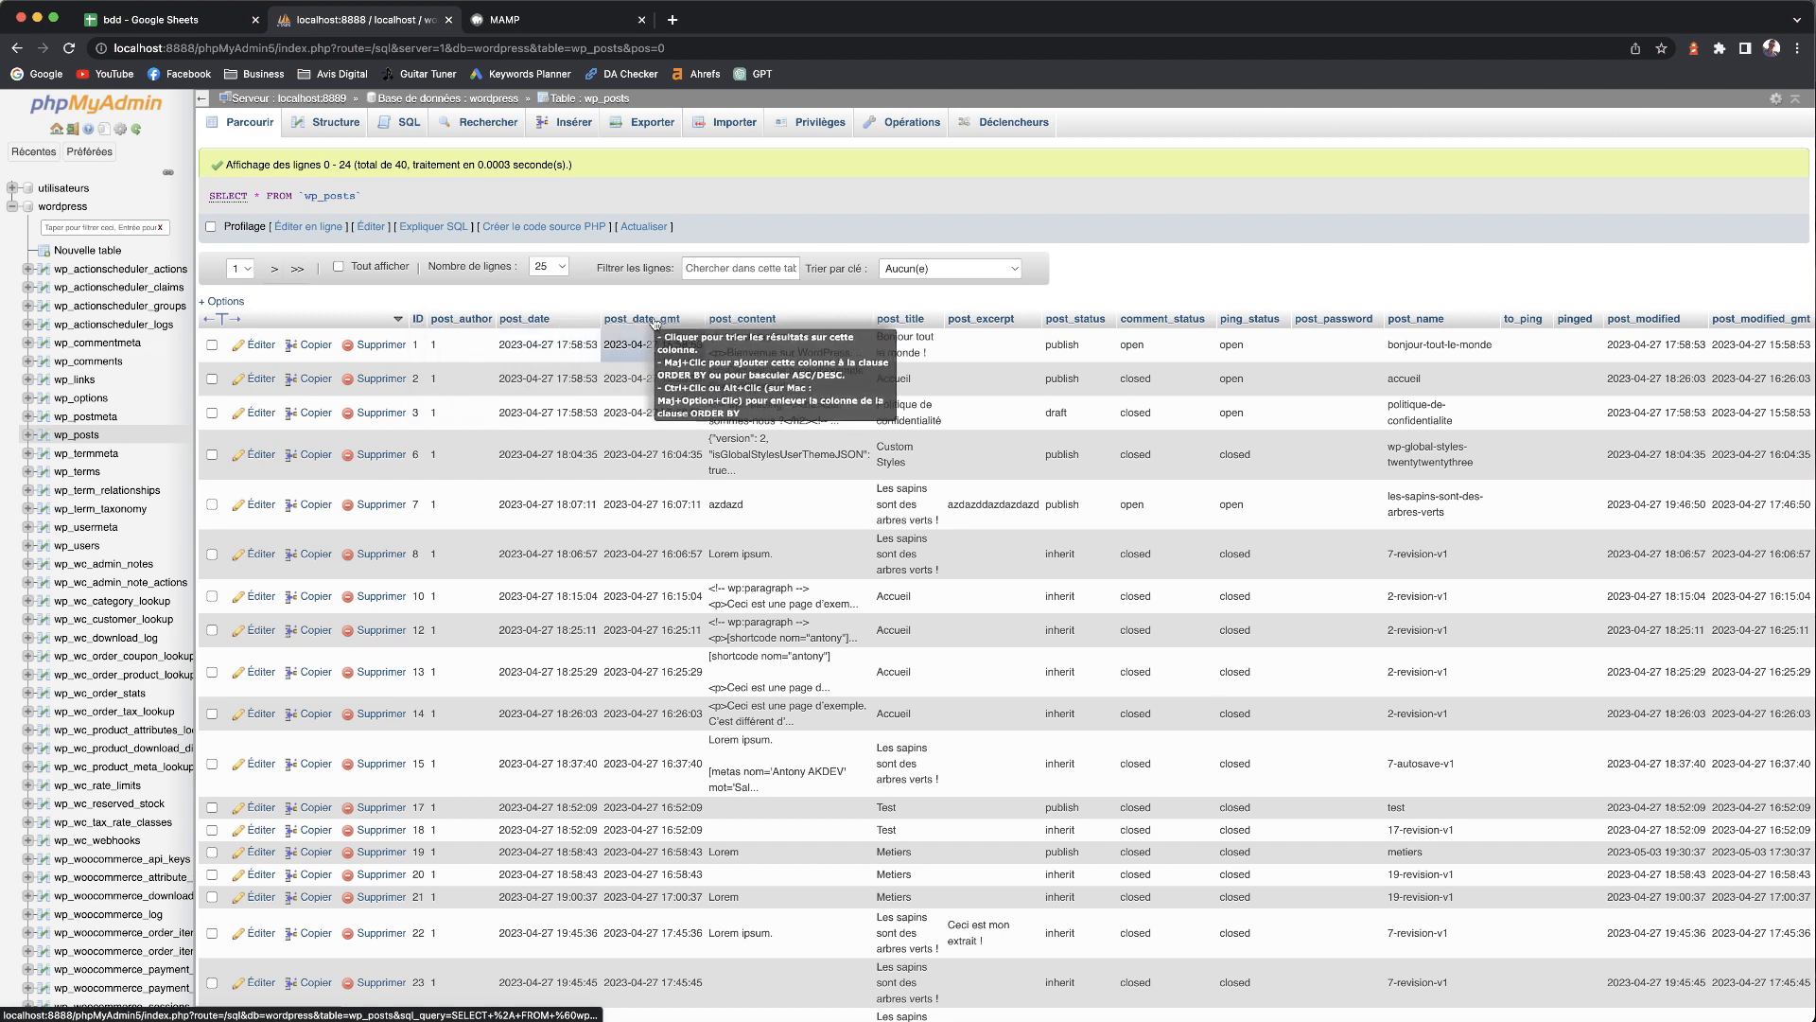
click(333, 132)
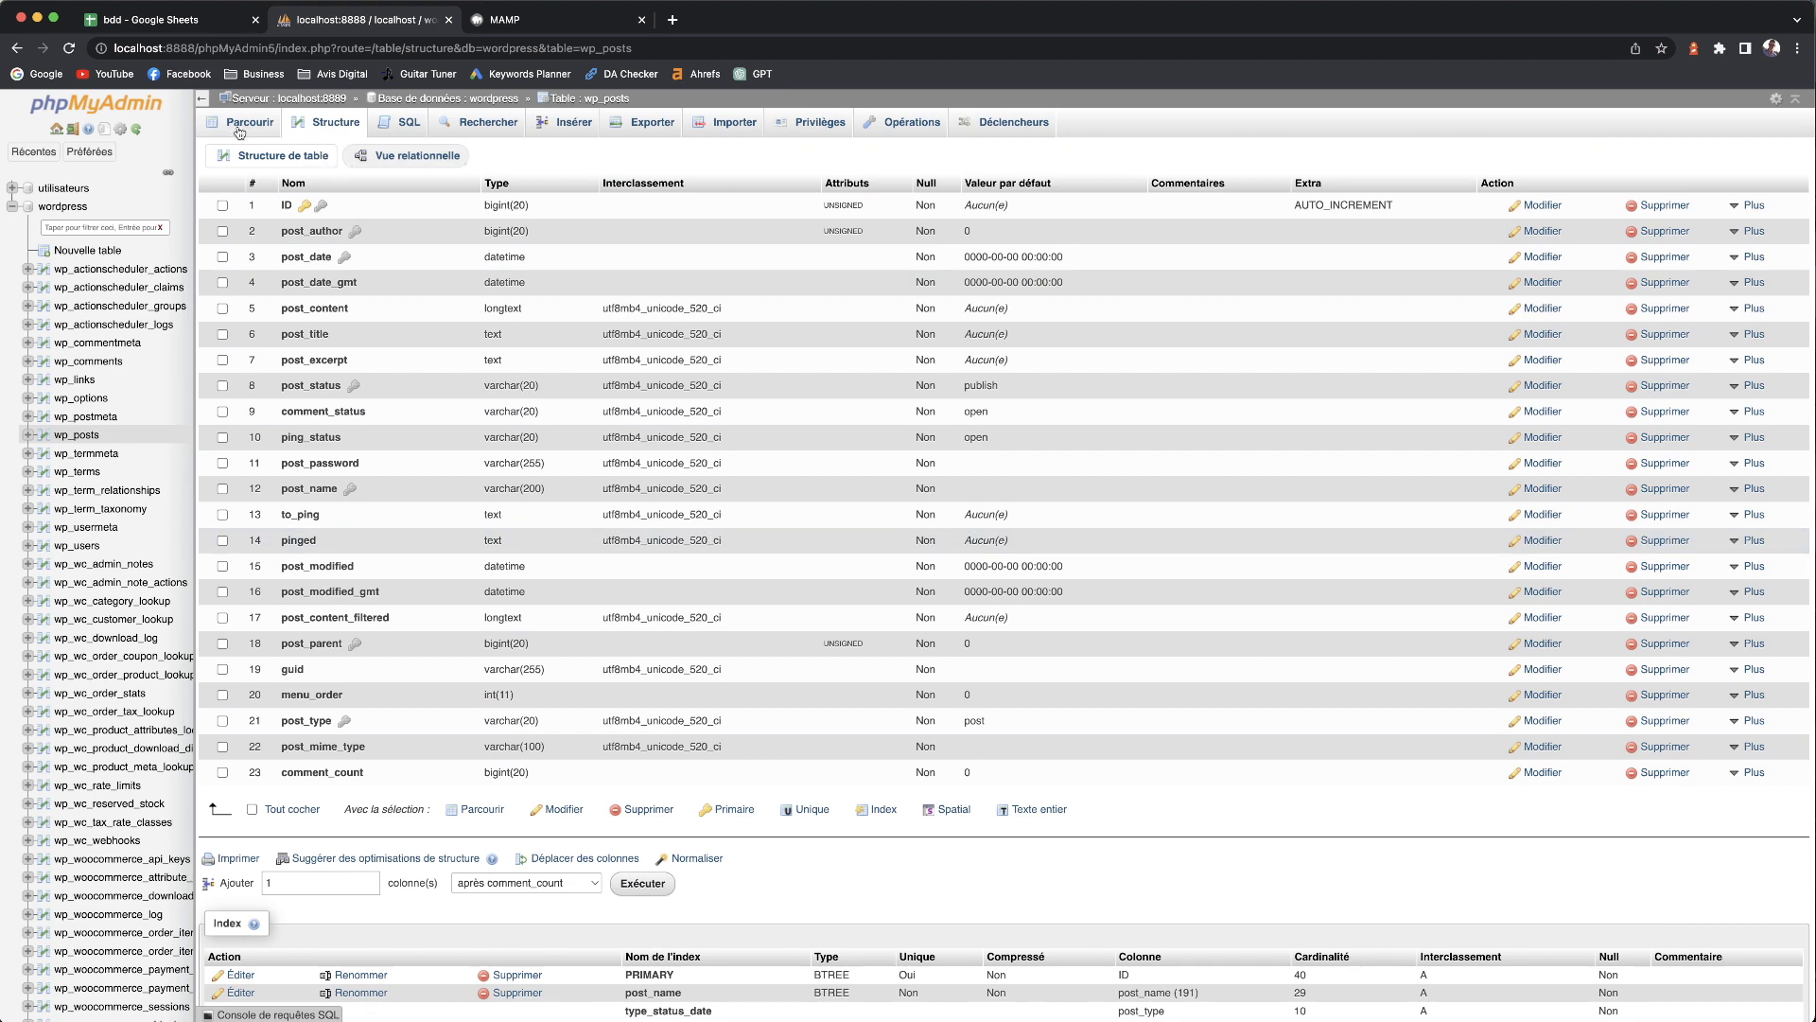
- Return to the bdd spreadsheet and enter the headers id, pseudo, email and niveau in cells A1 to D1
click(185, 22)
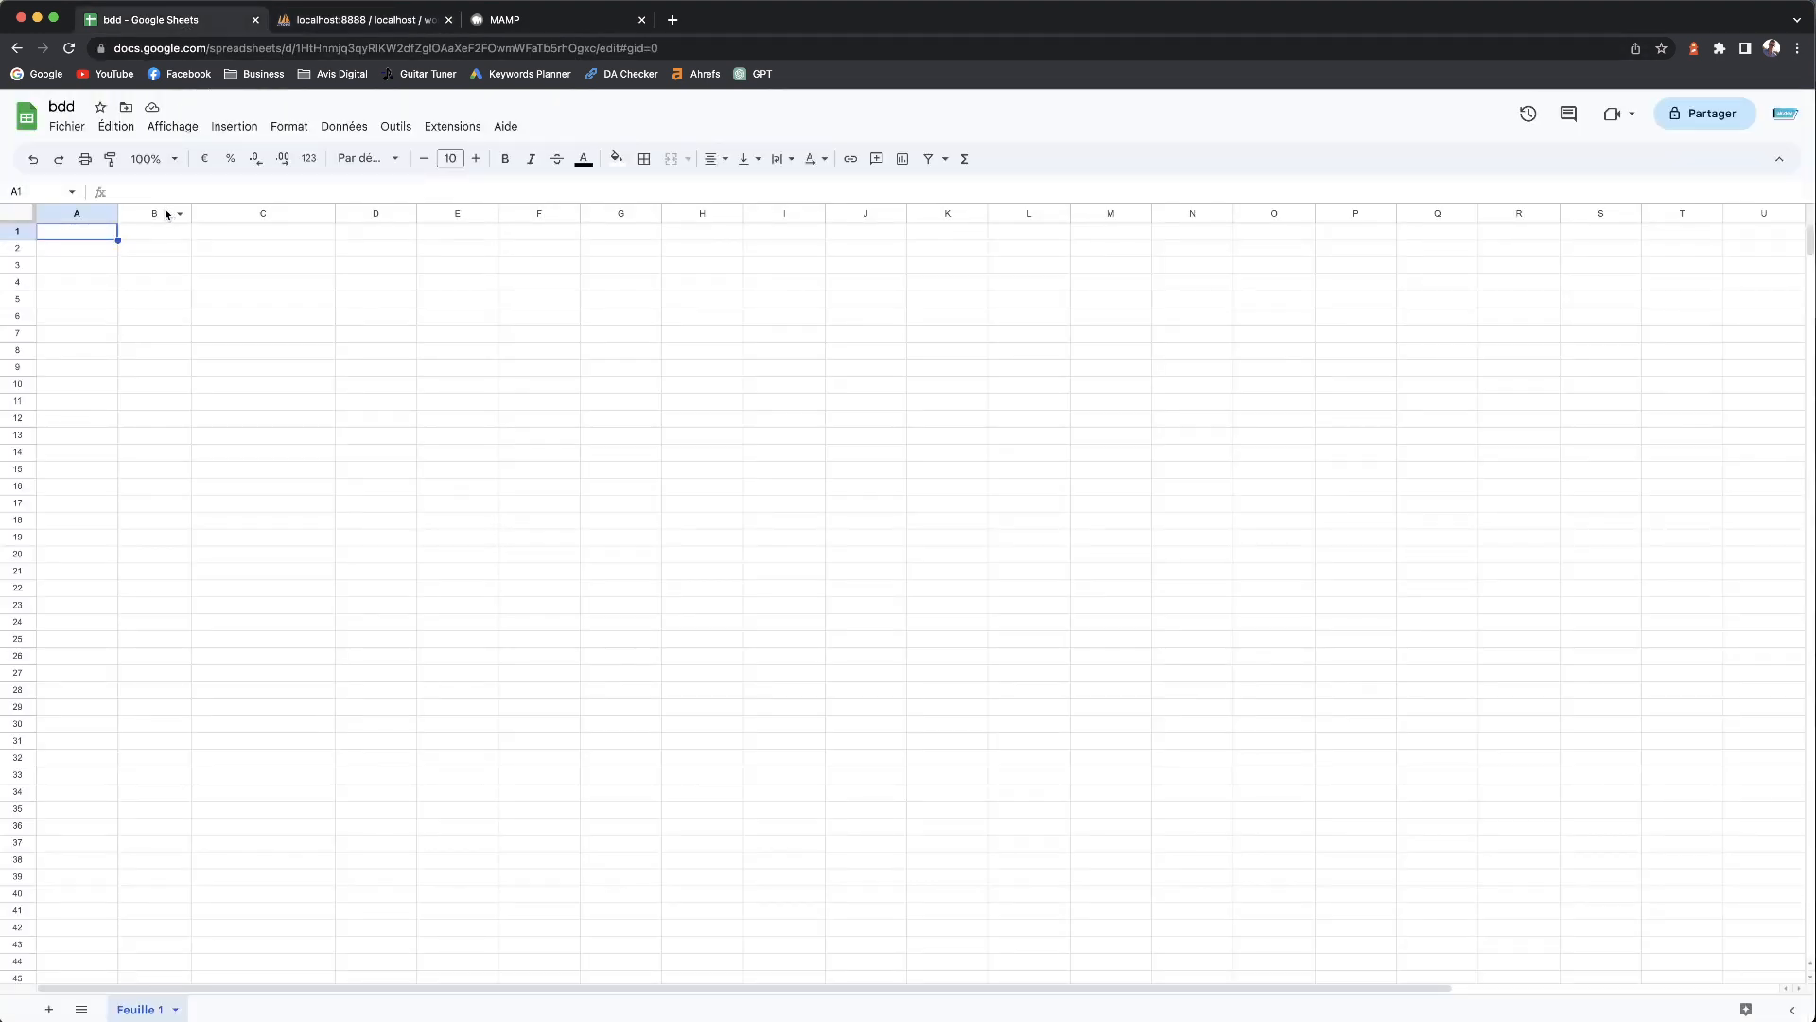
drag(65, 234, 1144, 239)
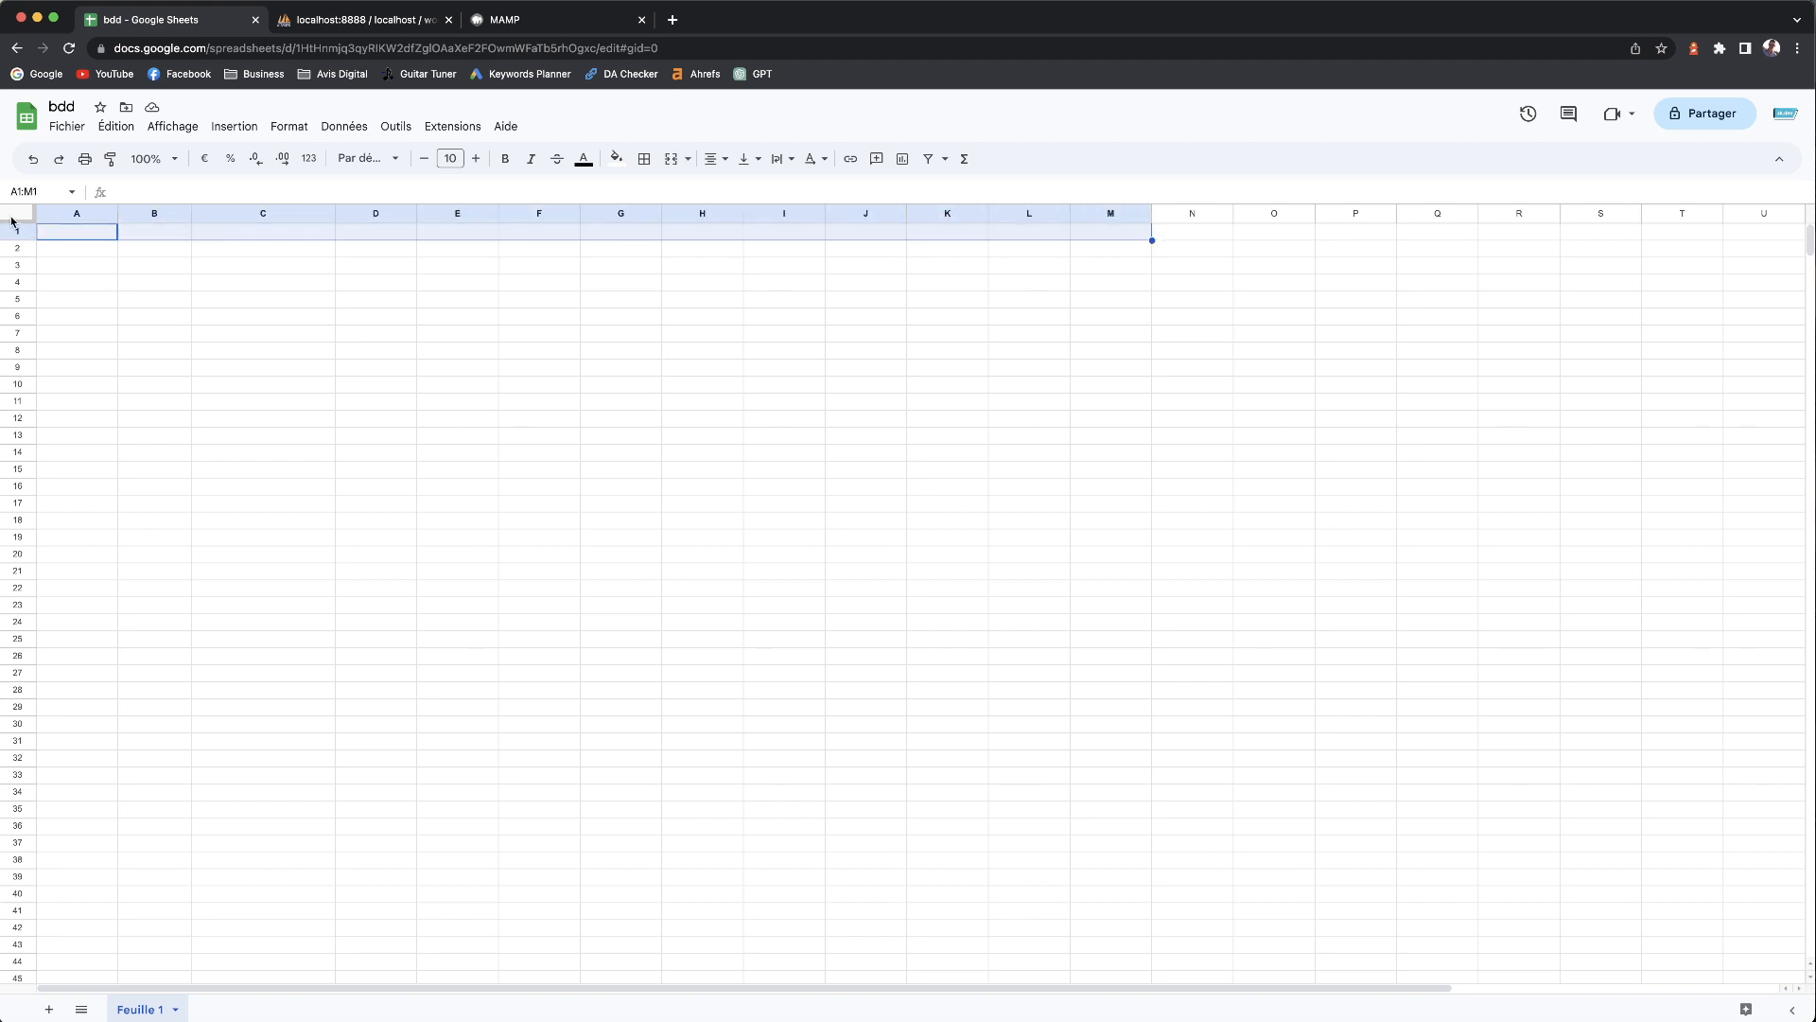
click(124, 254)
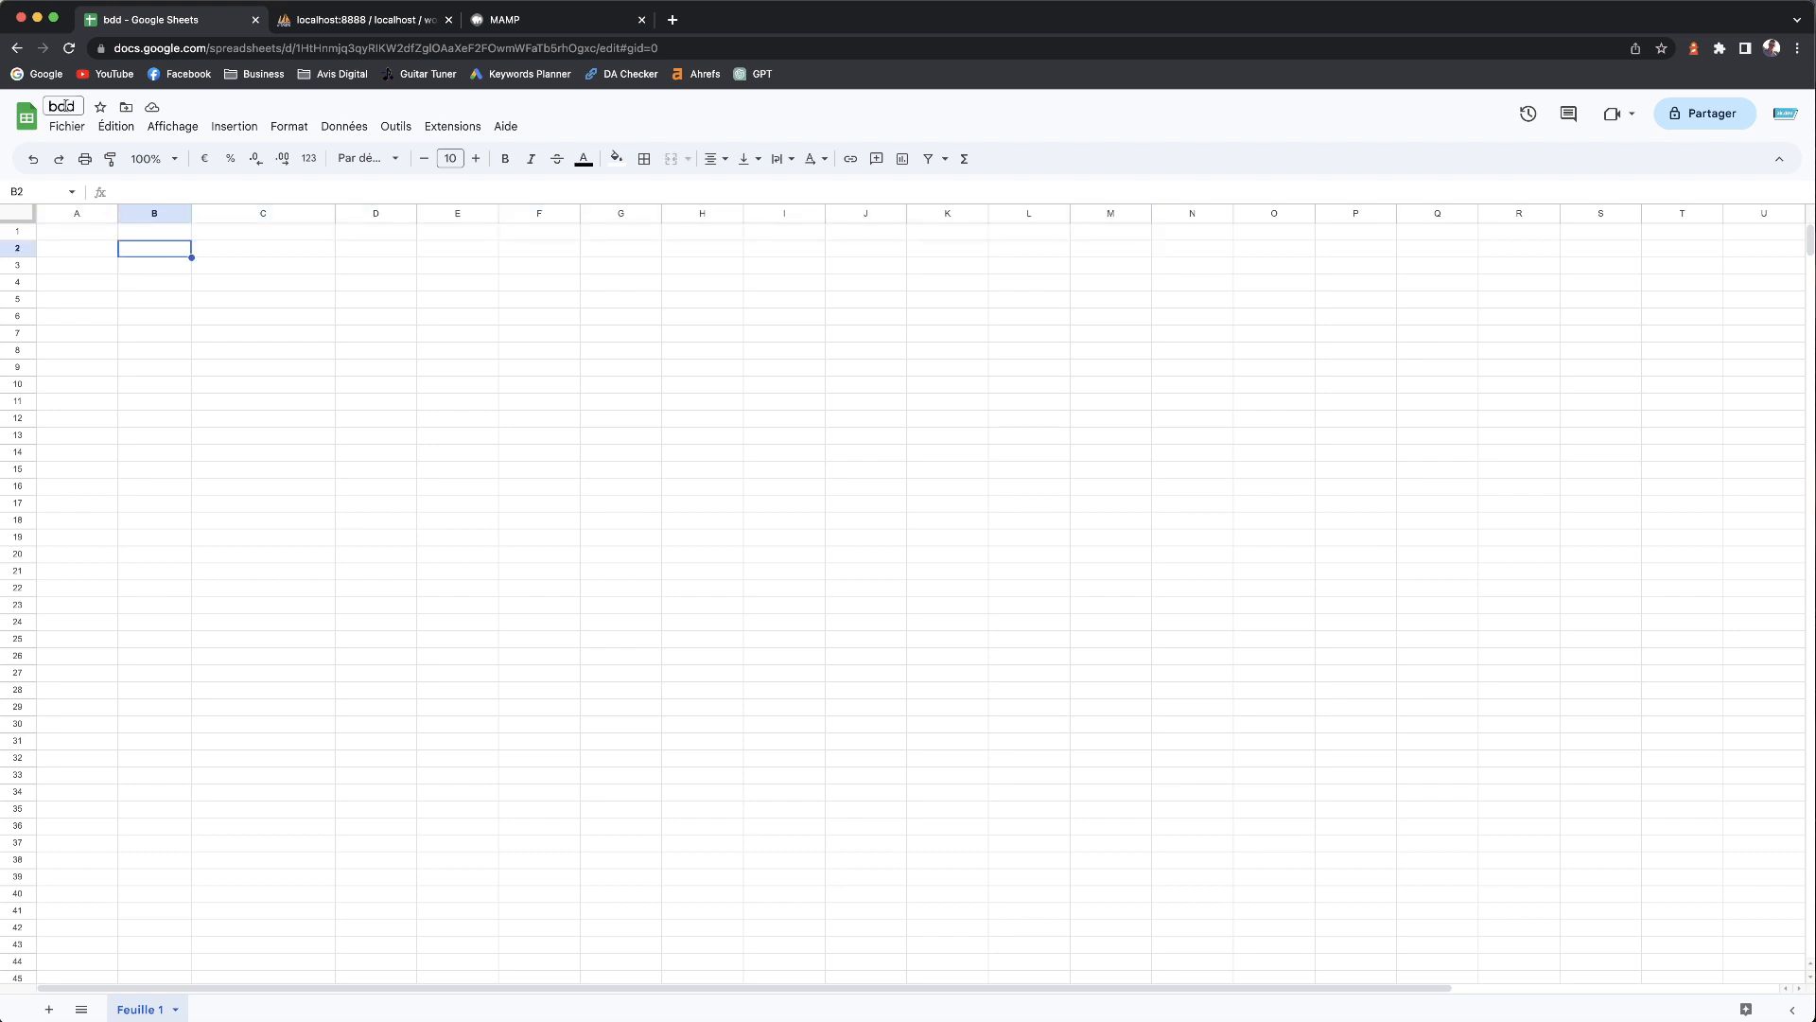
click(85, 235)
text(id)
key(Tab)
text(pseudo)
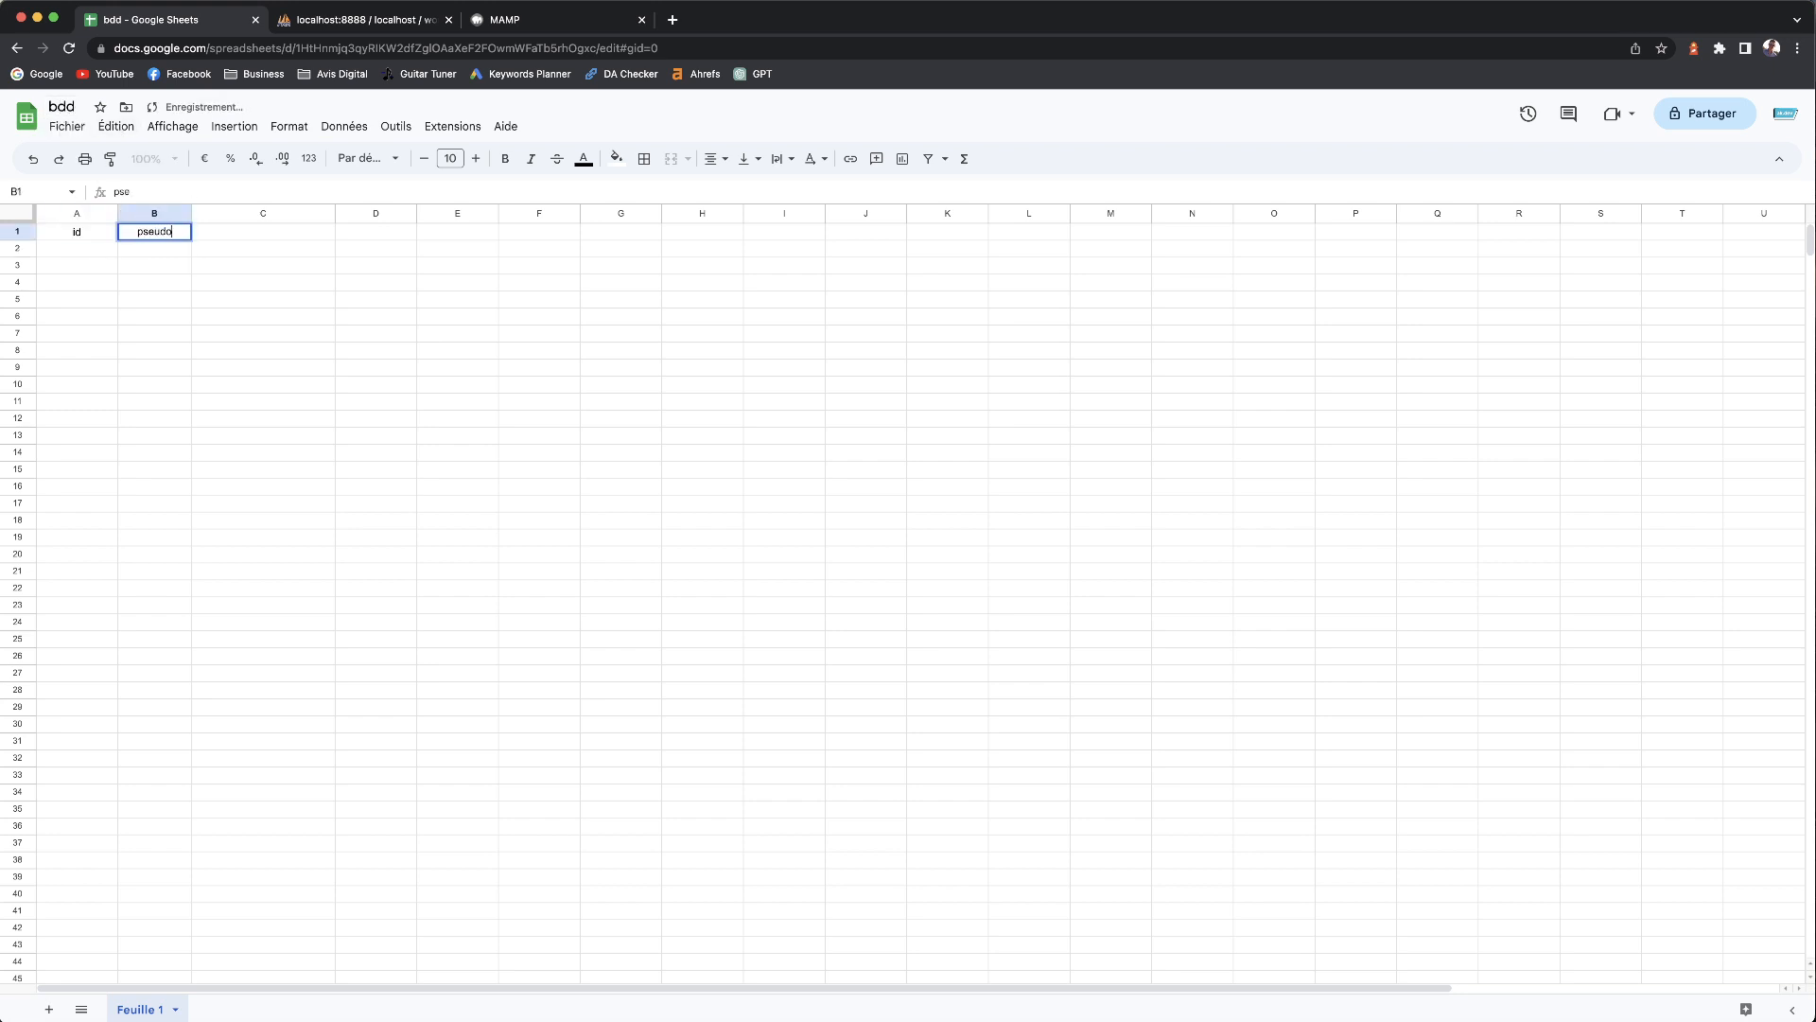
key(Tab)
text(email)
key(Tab)
text(niveau)
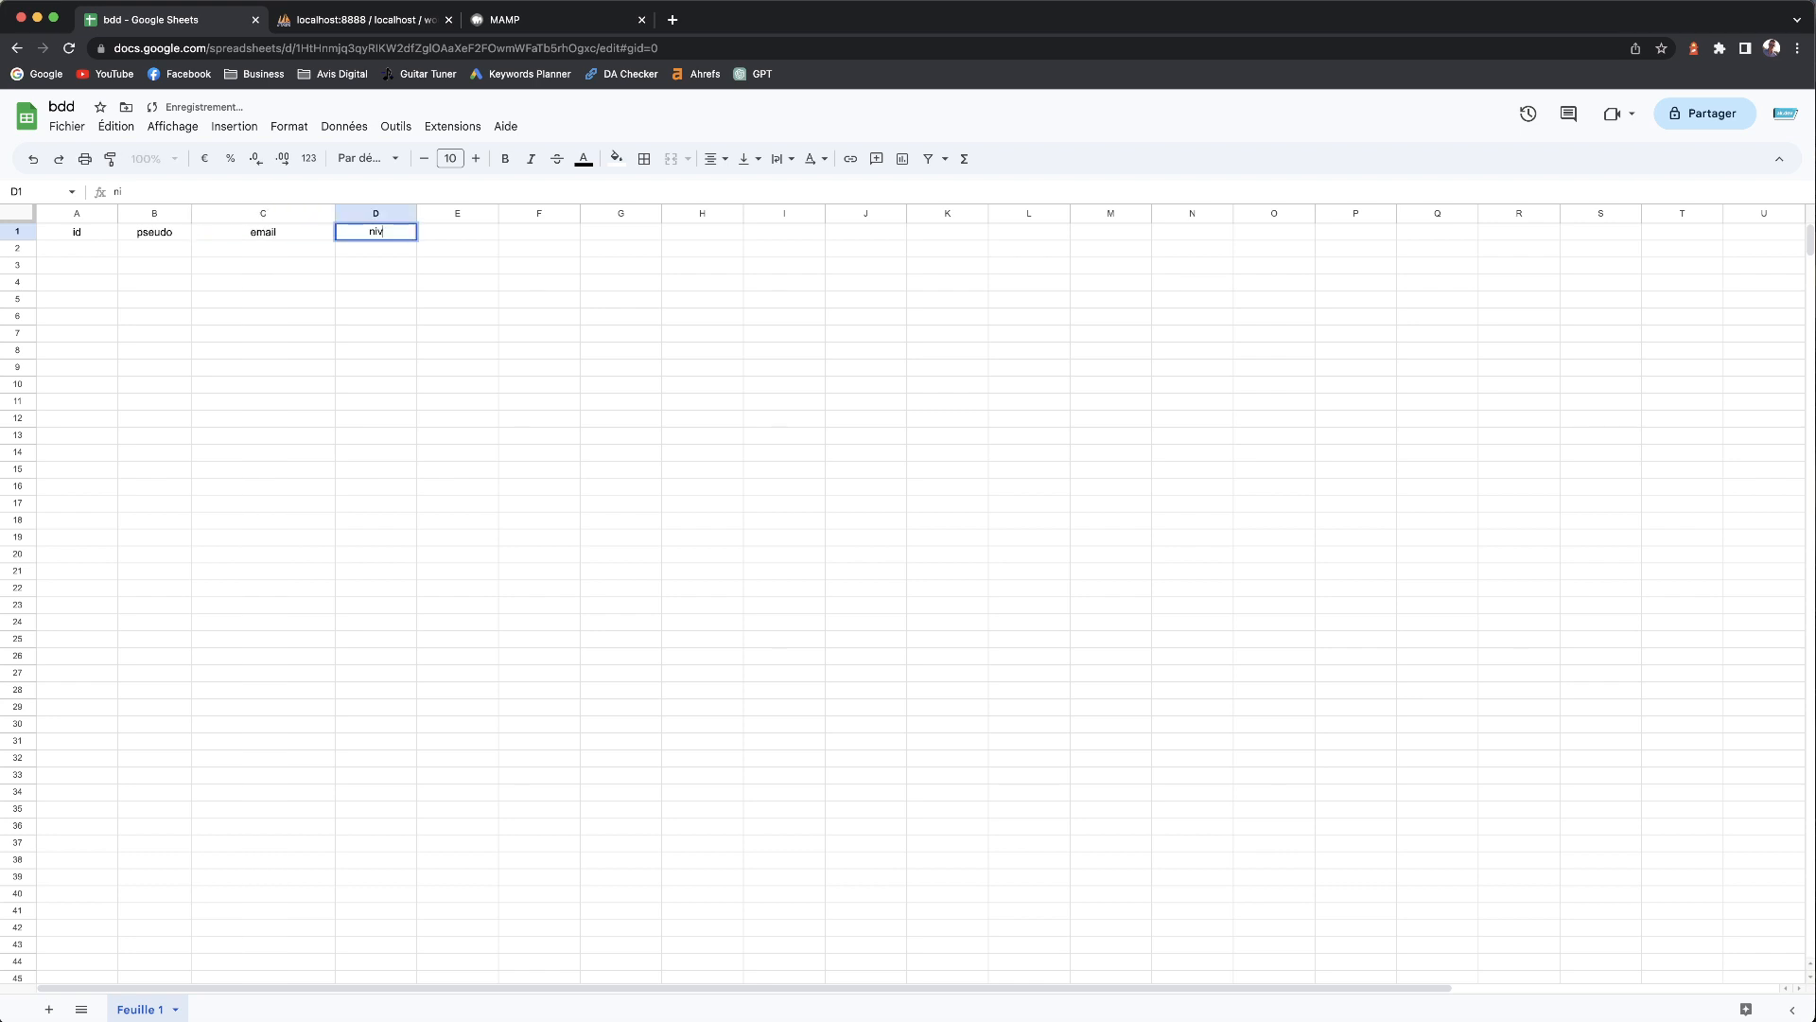
key(Return)
- Fill row 2 with id 1, pseudo akdev, the account's e-mail address and niveau 1
key(Left)
key(Left)
key(Left)
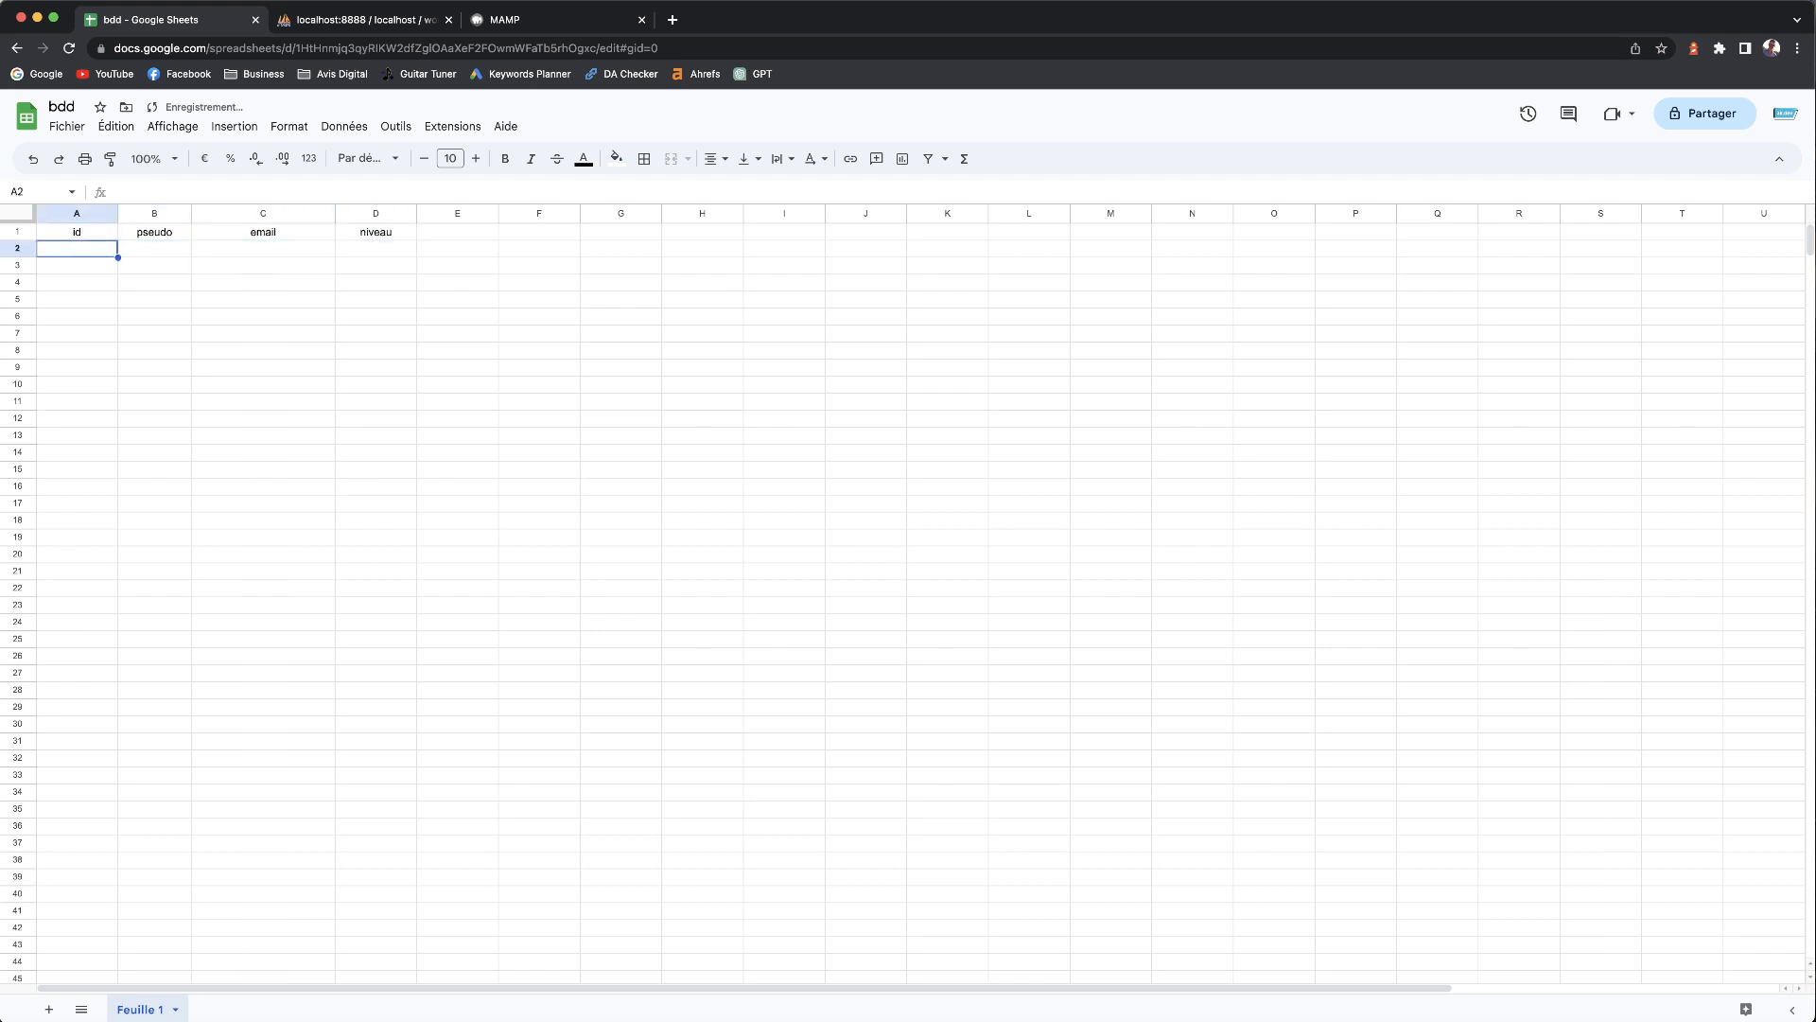
click(370, 20)
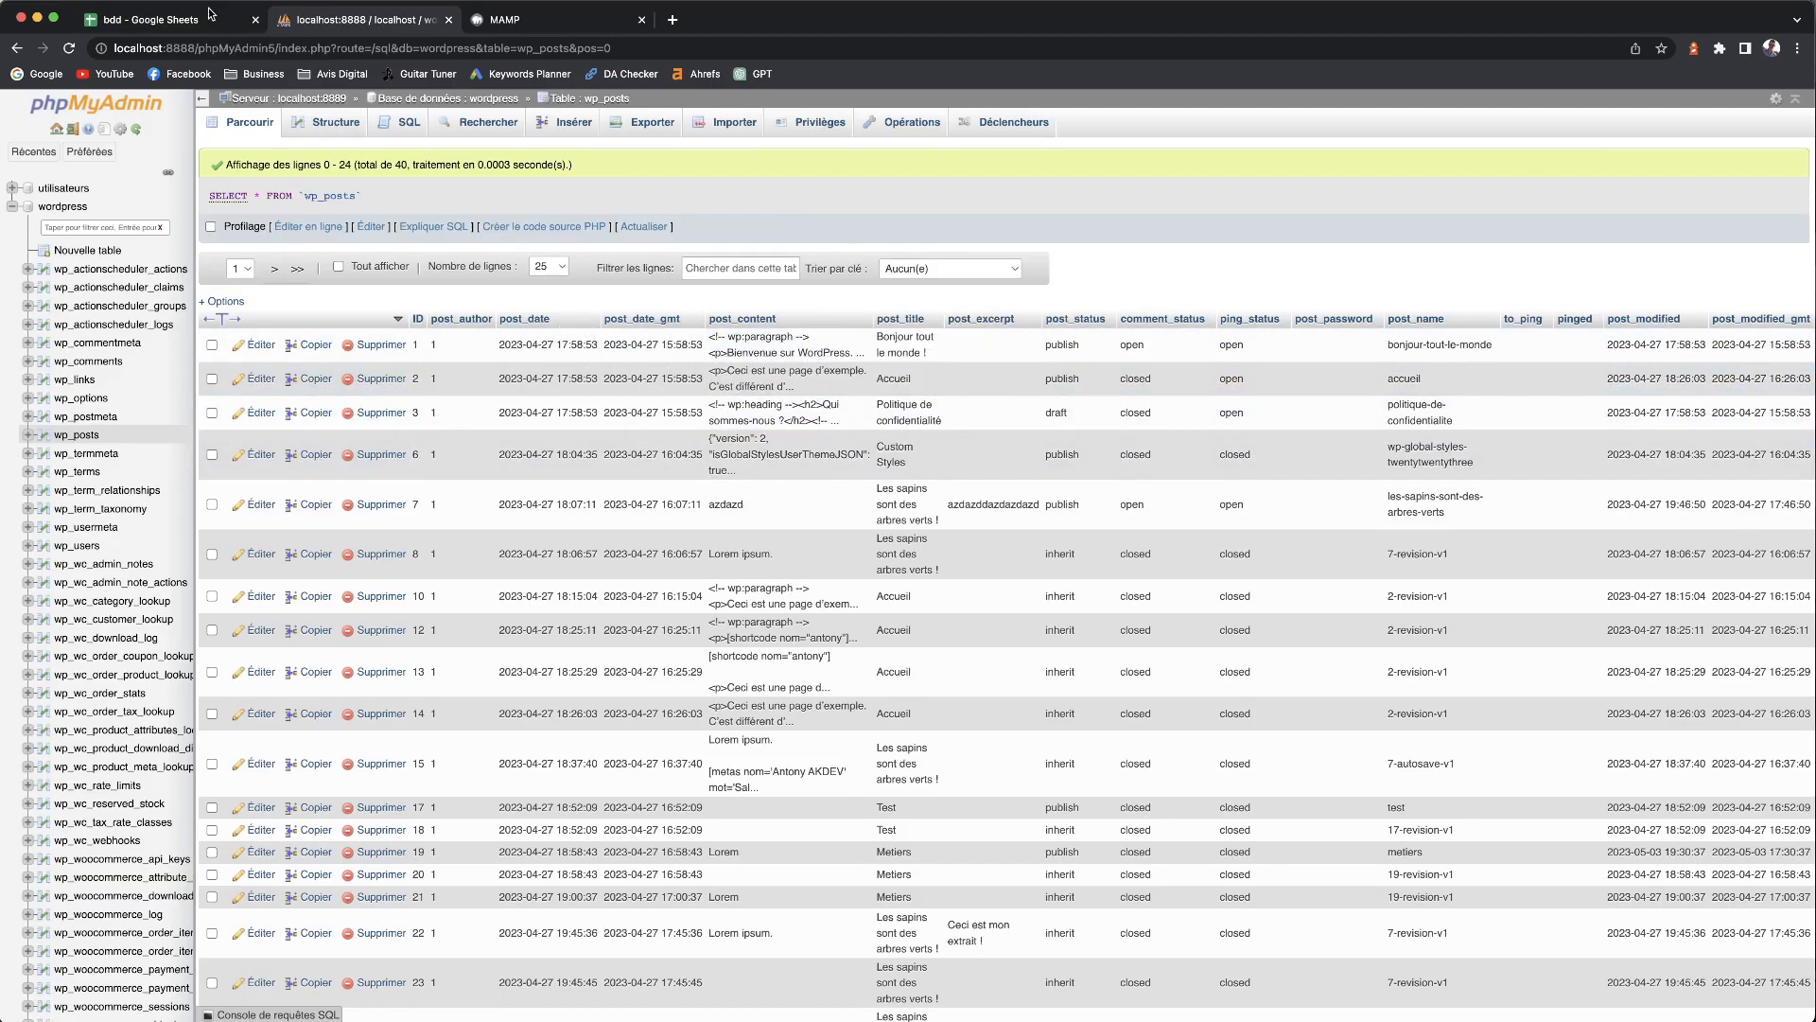
click(175, 20)
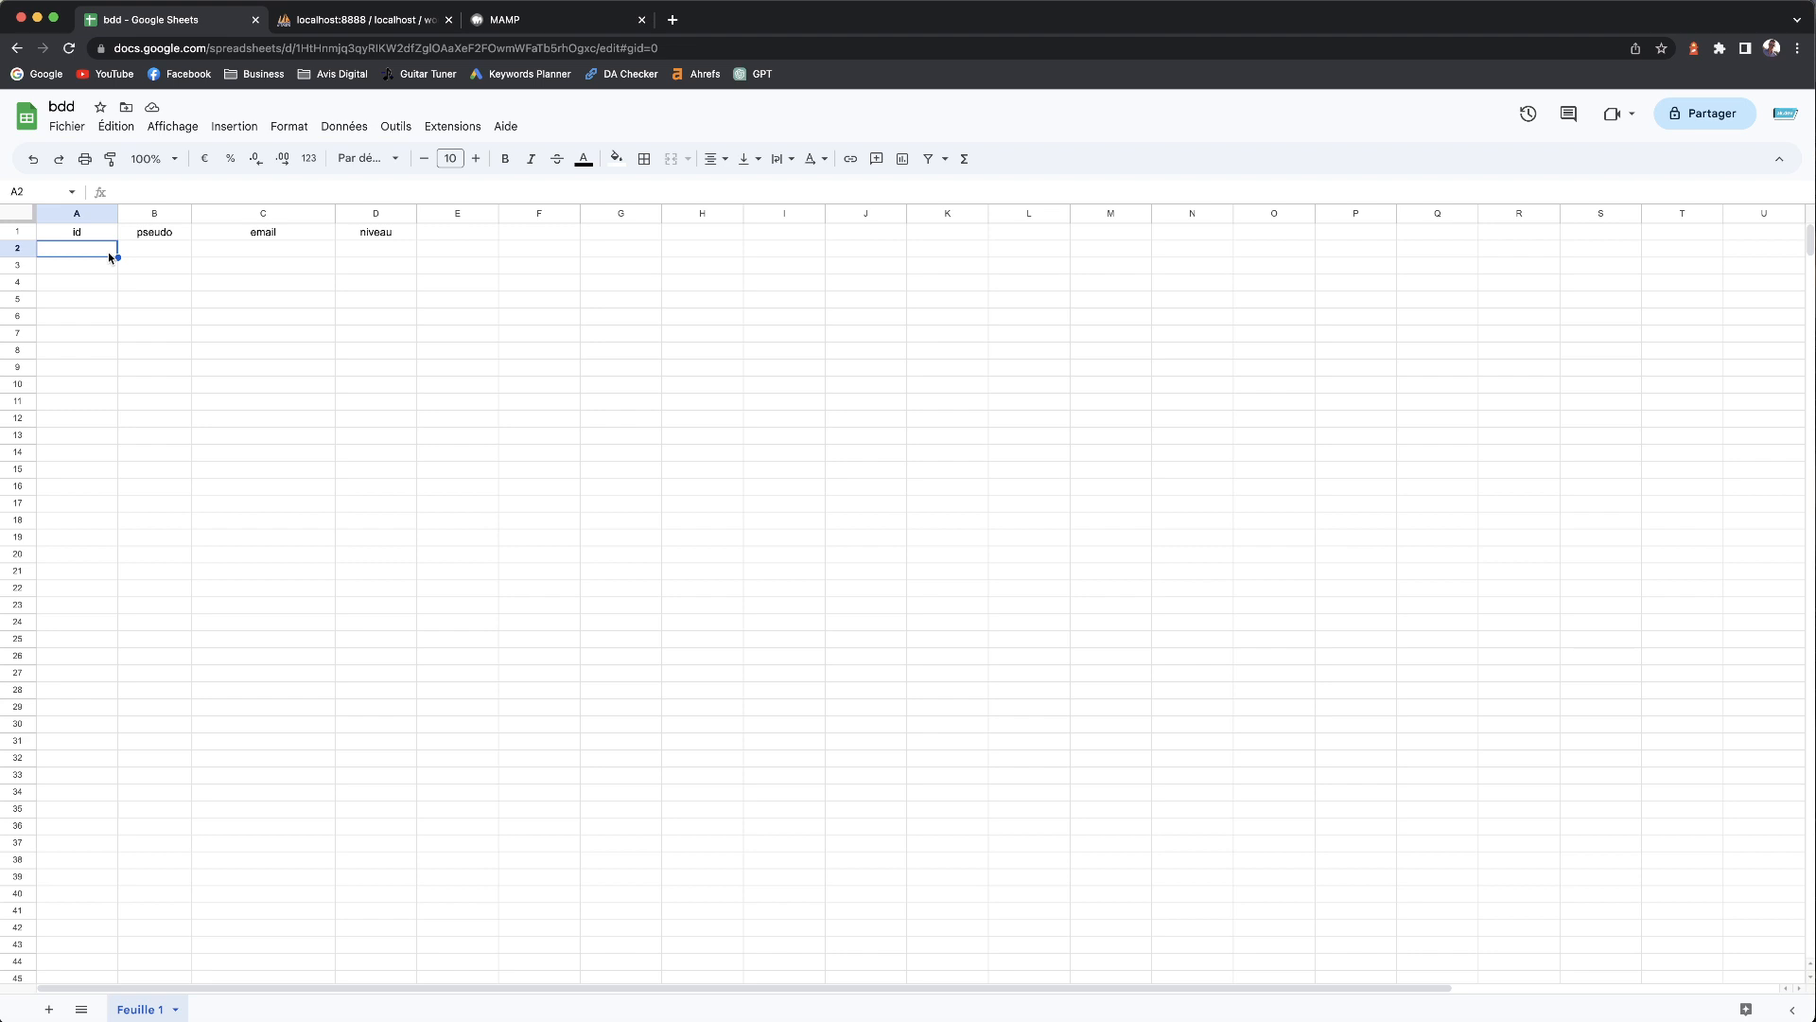
text(1)
key(Tab)
text(akdev)
key(Tab)
text(akd)
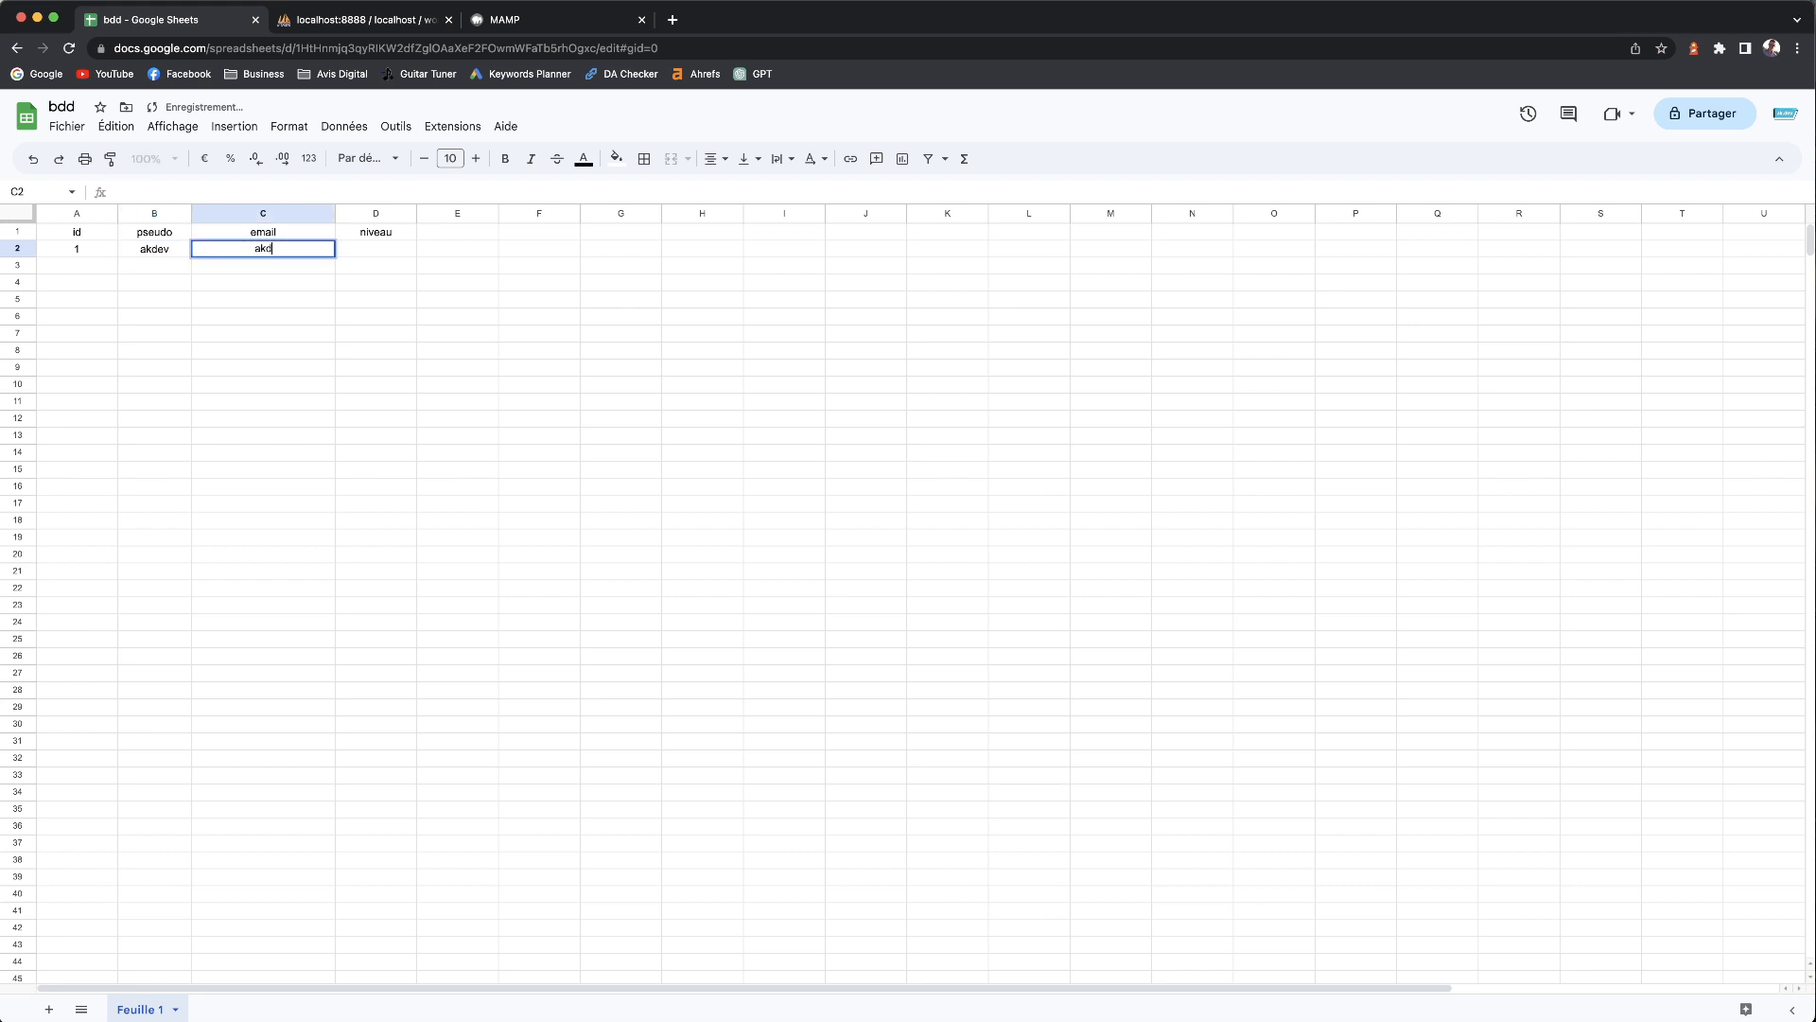
text(ev@test.fr)
key(Tab)
text(1)
key(Return)
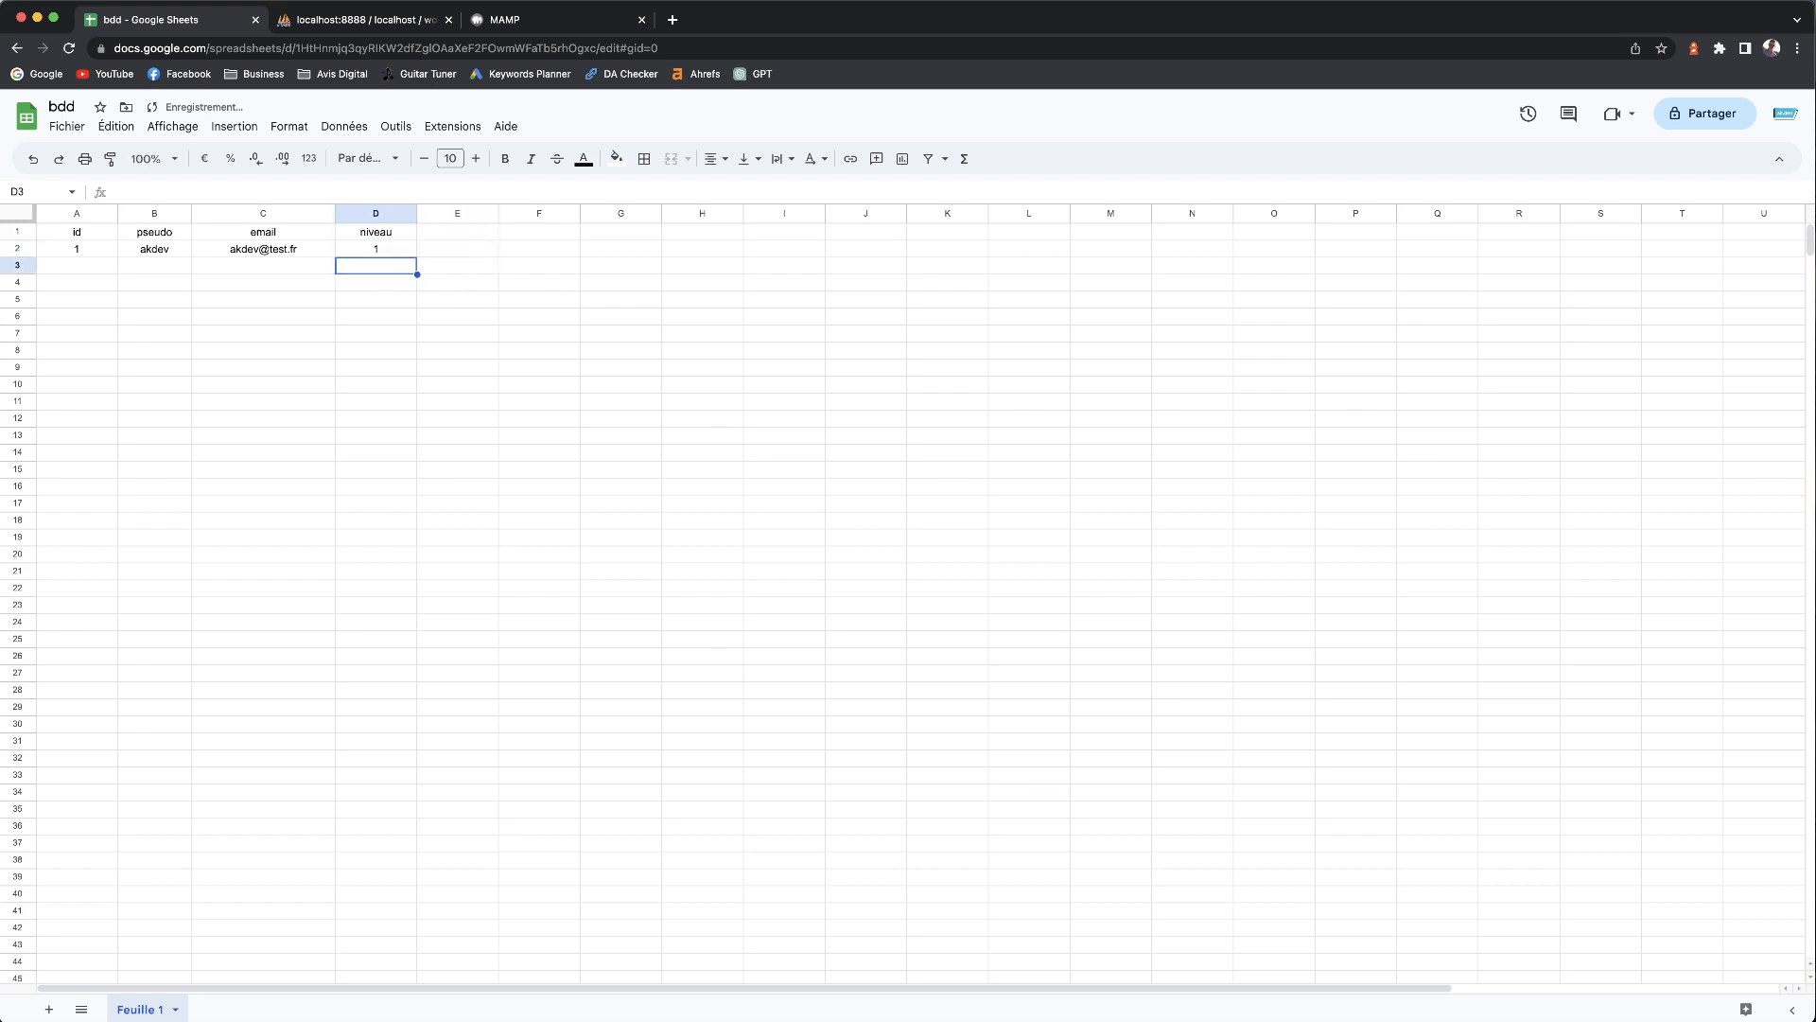
- Fill row 3 with id 2, pseudo akdev2, the account's e-mail address and niveau 2
text(2)
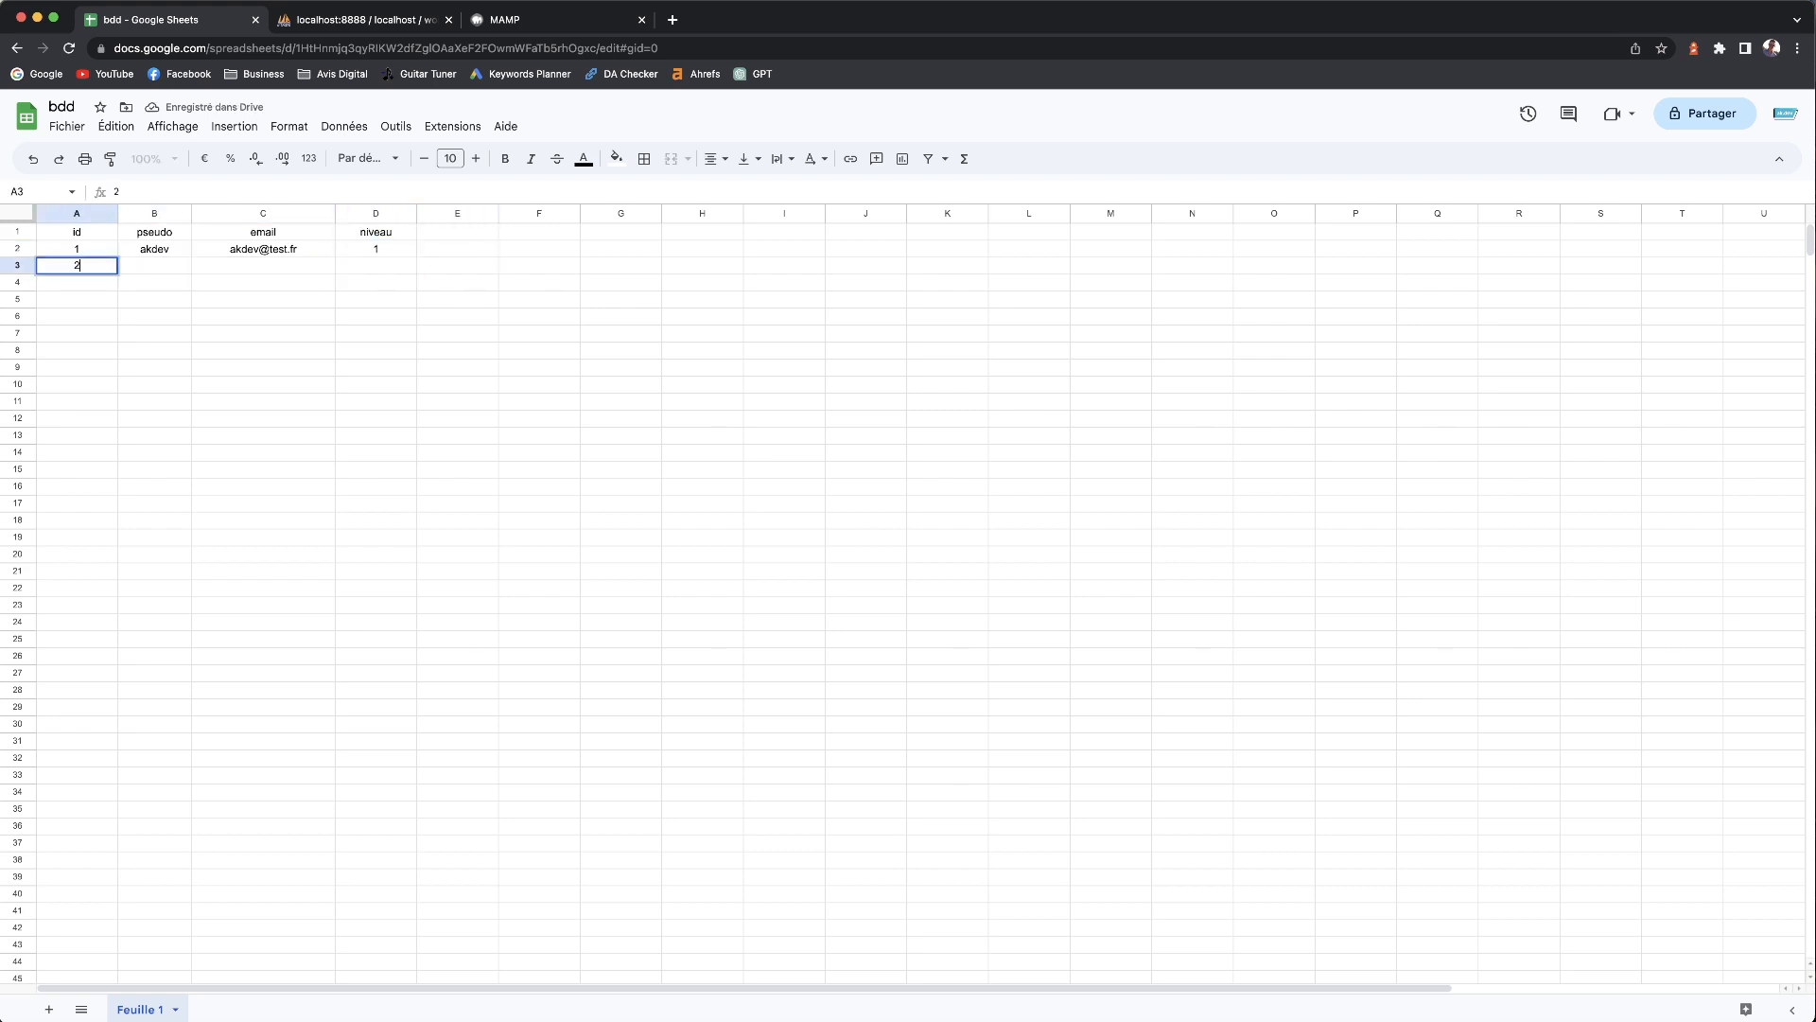
key(Tab)
text(akdev2)
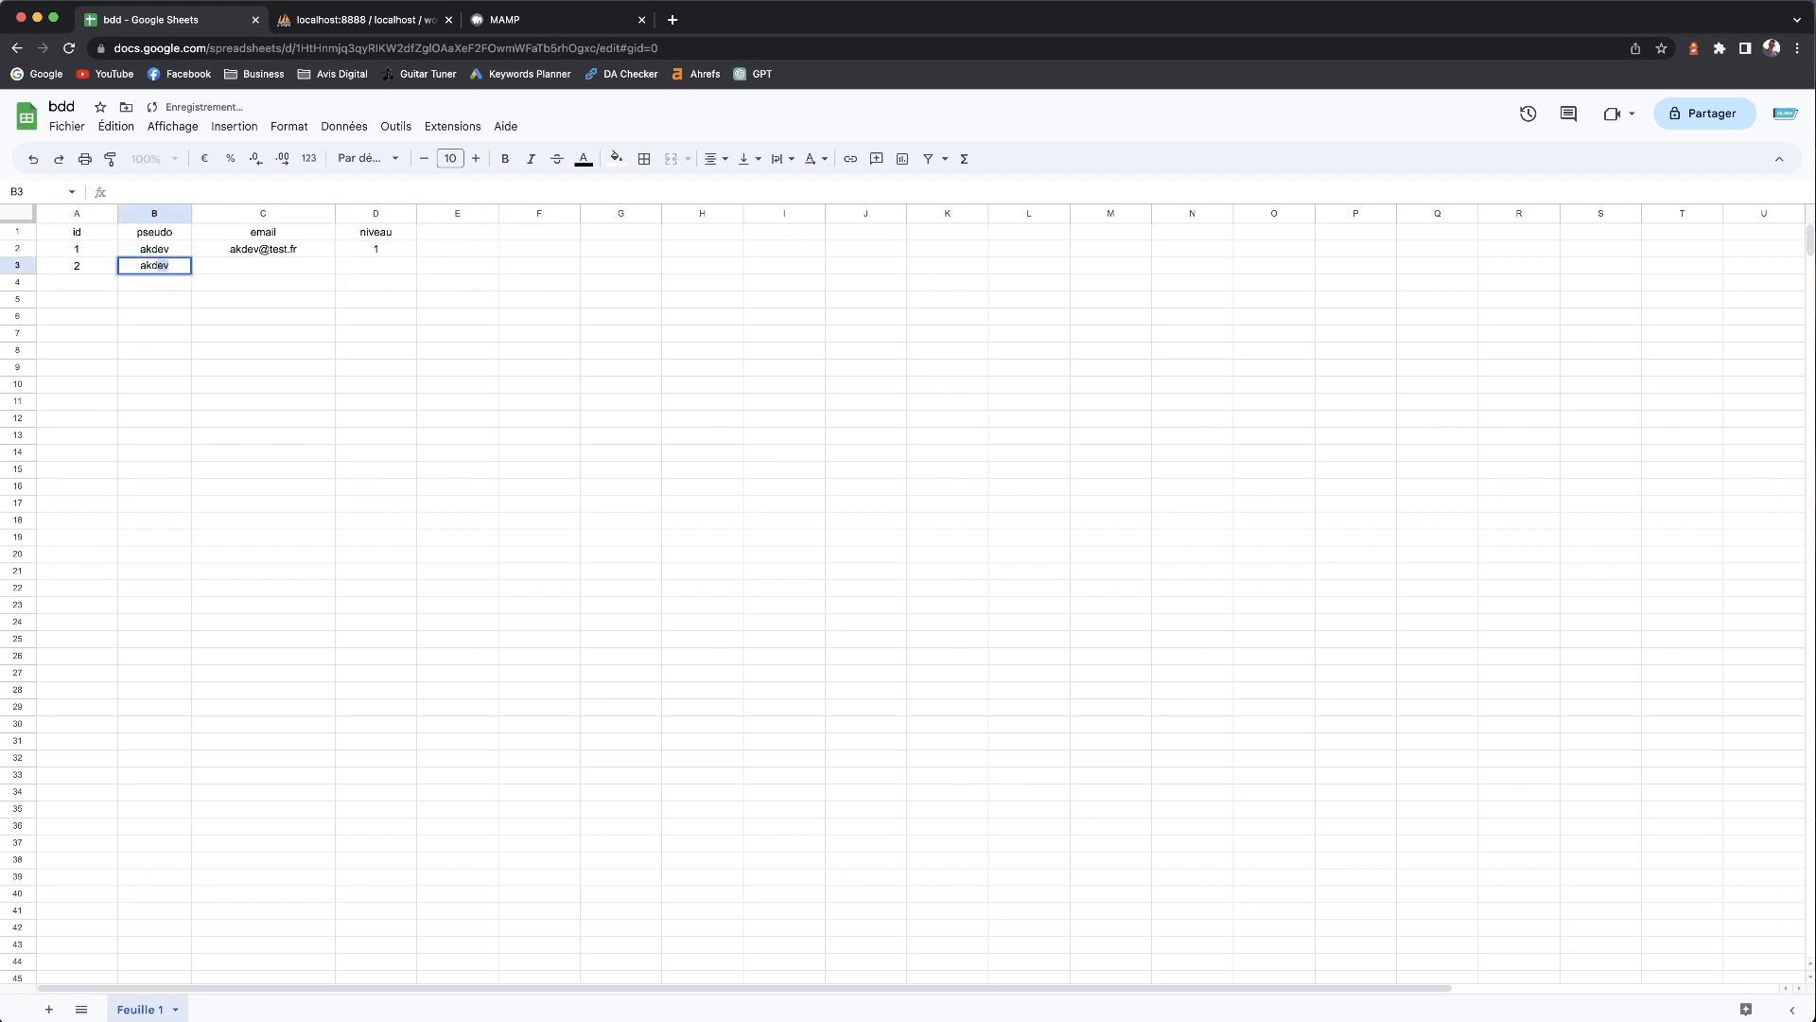
key(Tab)
text(akdev1)
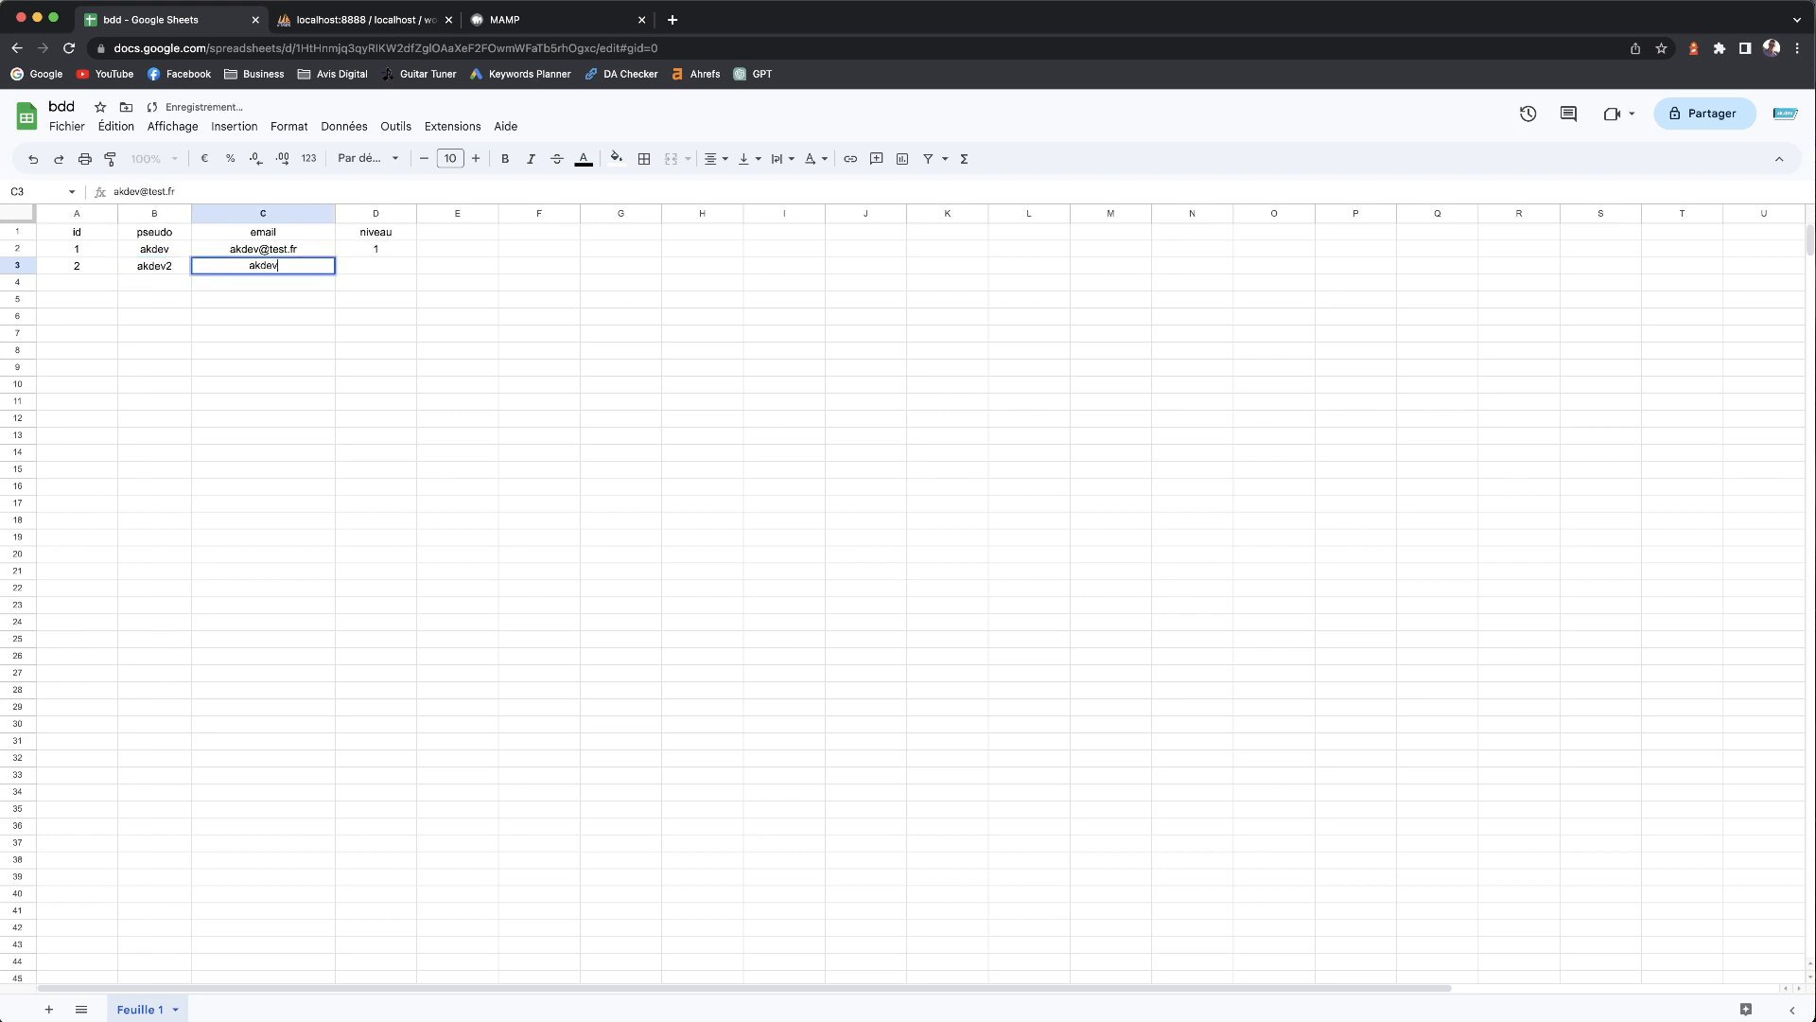
key(BackSpace)
text(2@test.fr)
key(Tab)
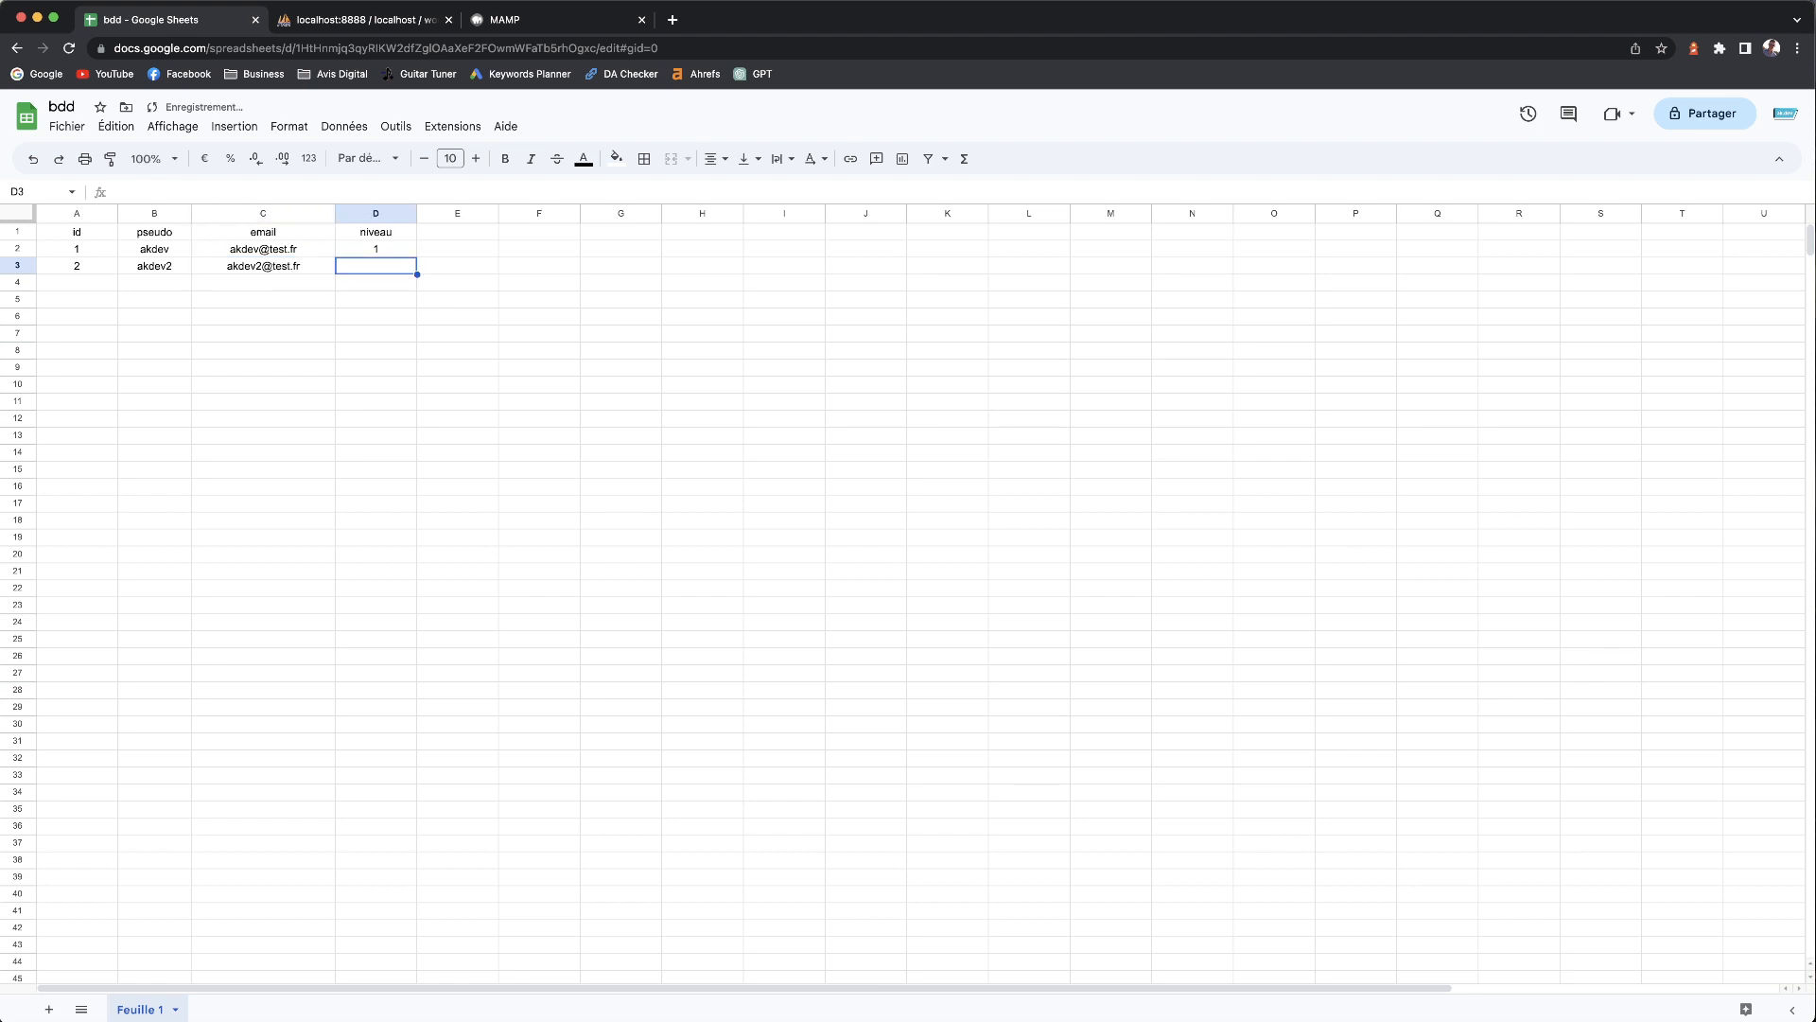
text(2)
key(Return)
- Fill row 4 with id 3, pseudo akdev3, the account's e-mail address and niveau 3
text(3)
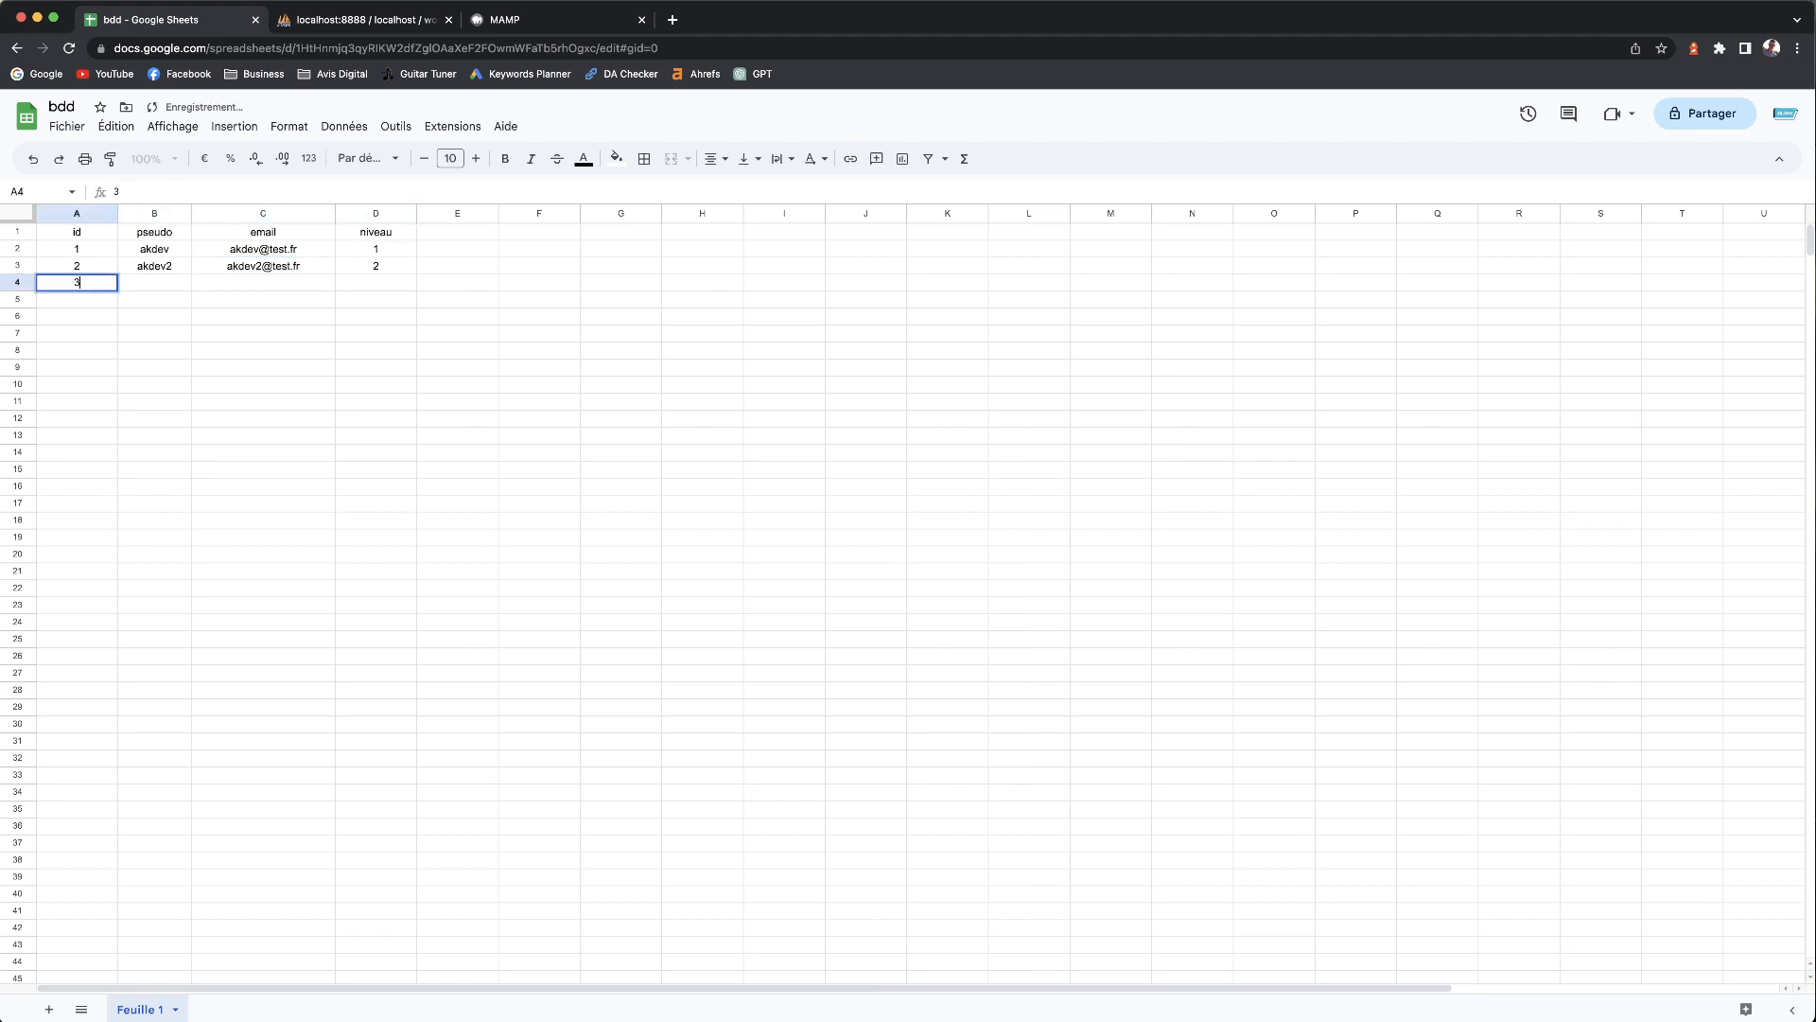
key(shift+Right)
key(Right)
text(akdev3)
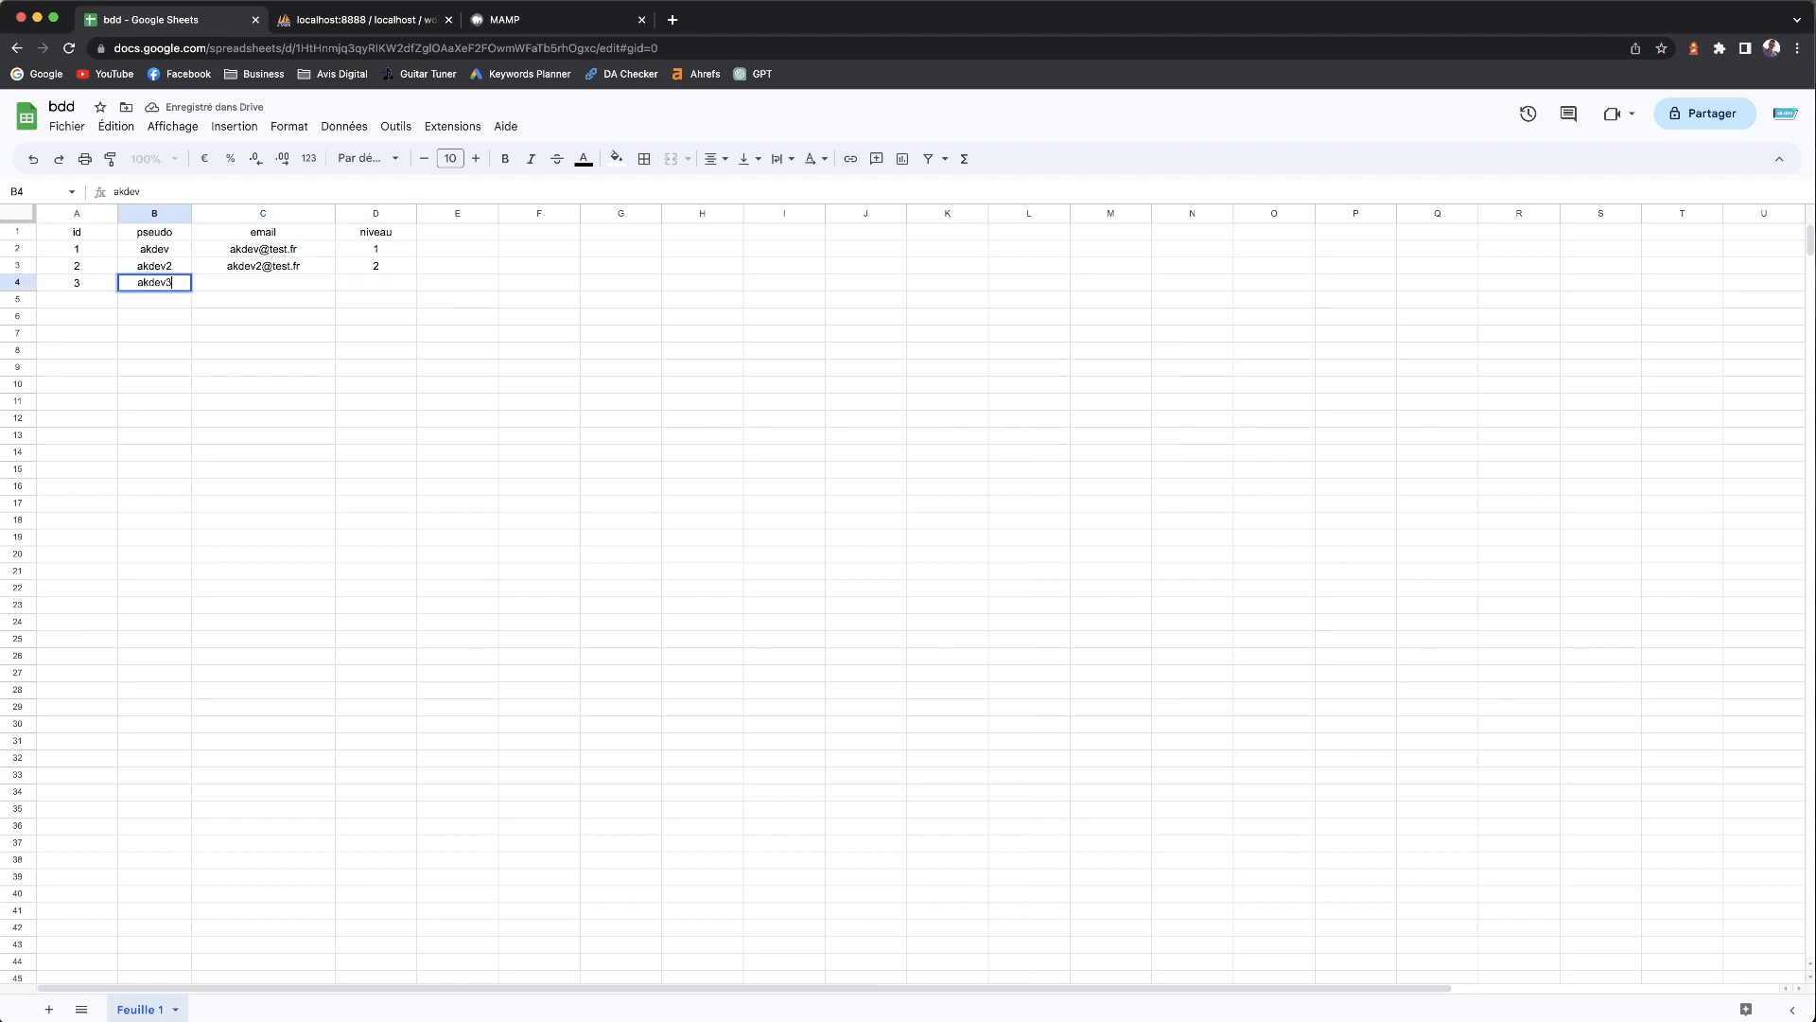
key(Tab)
text(akdev3)
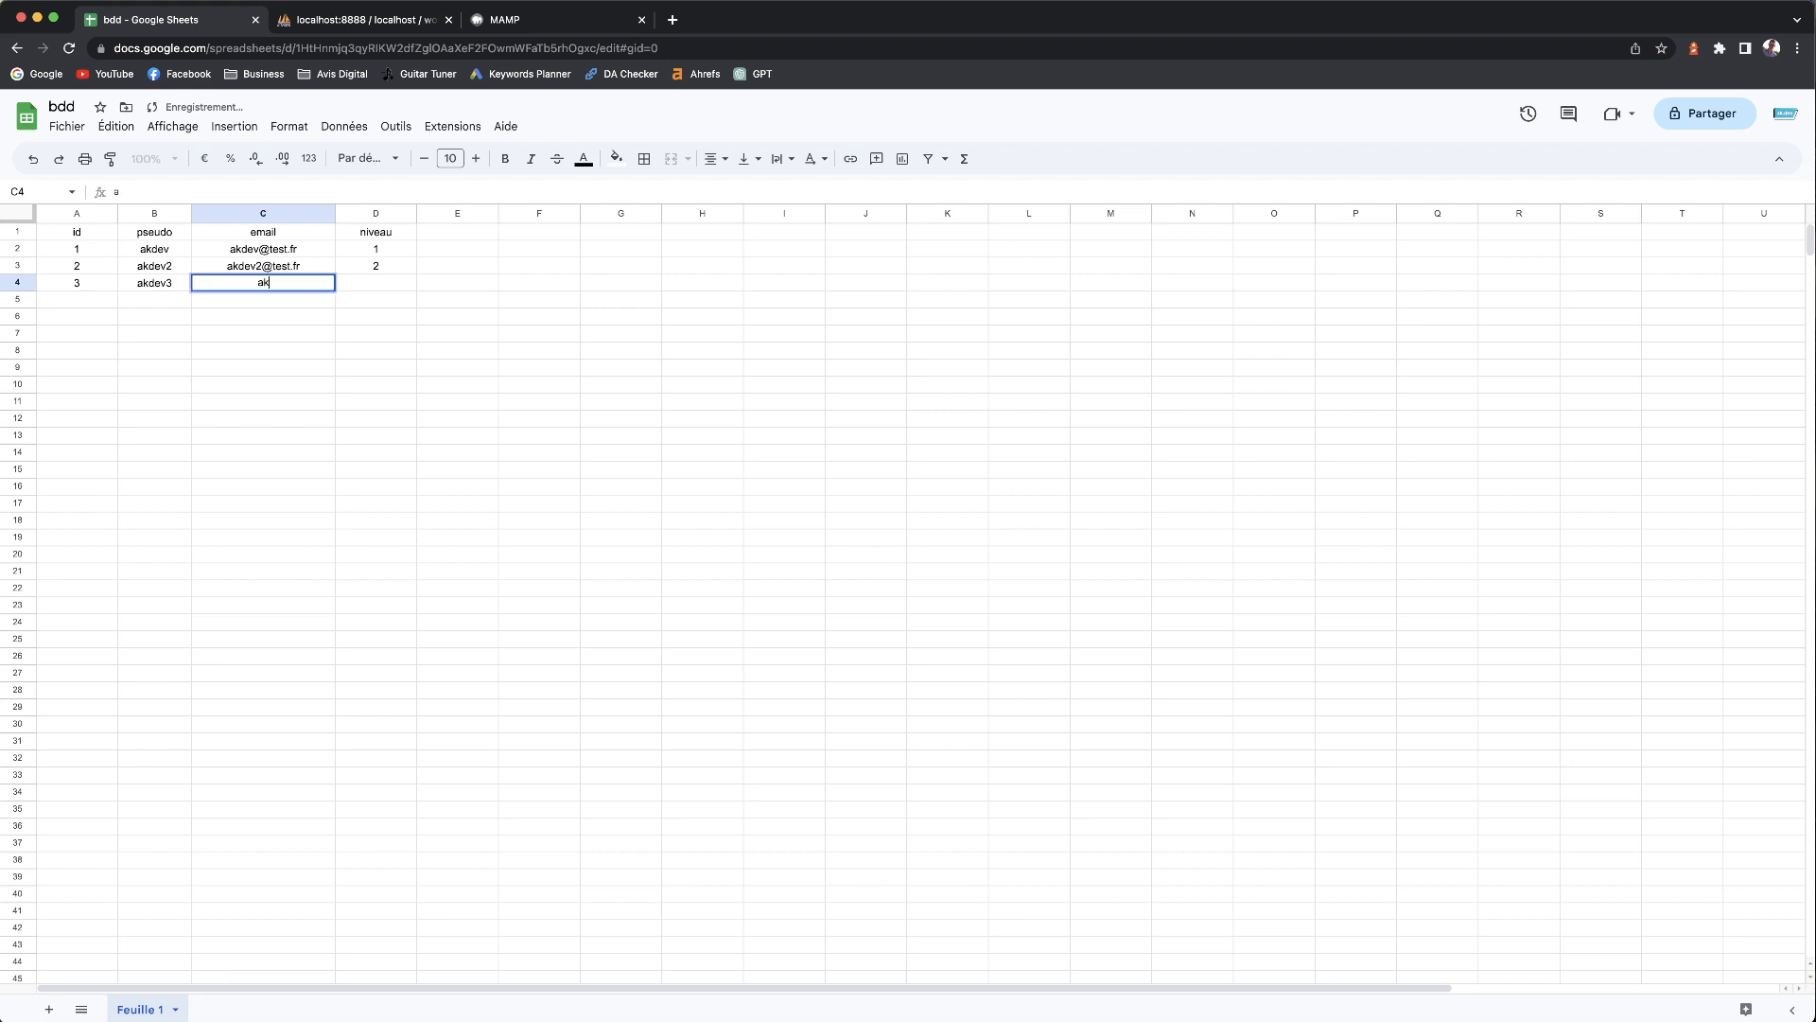
text(@test.fr)
key(Tab)
text(3)
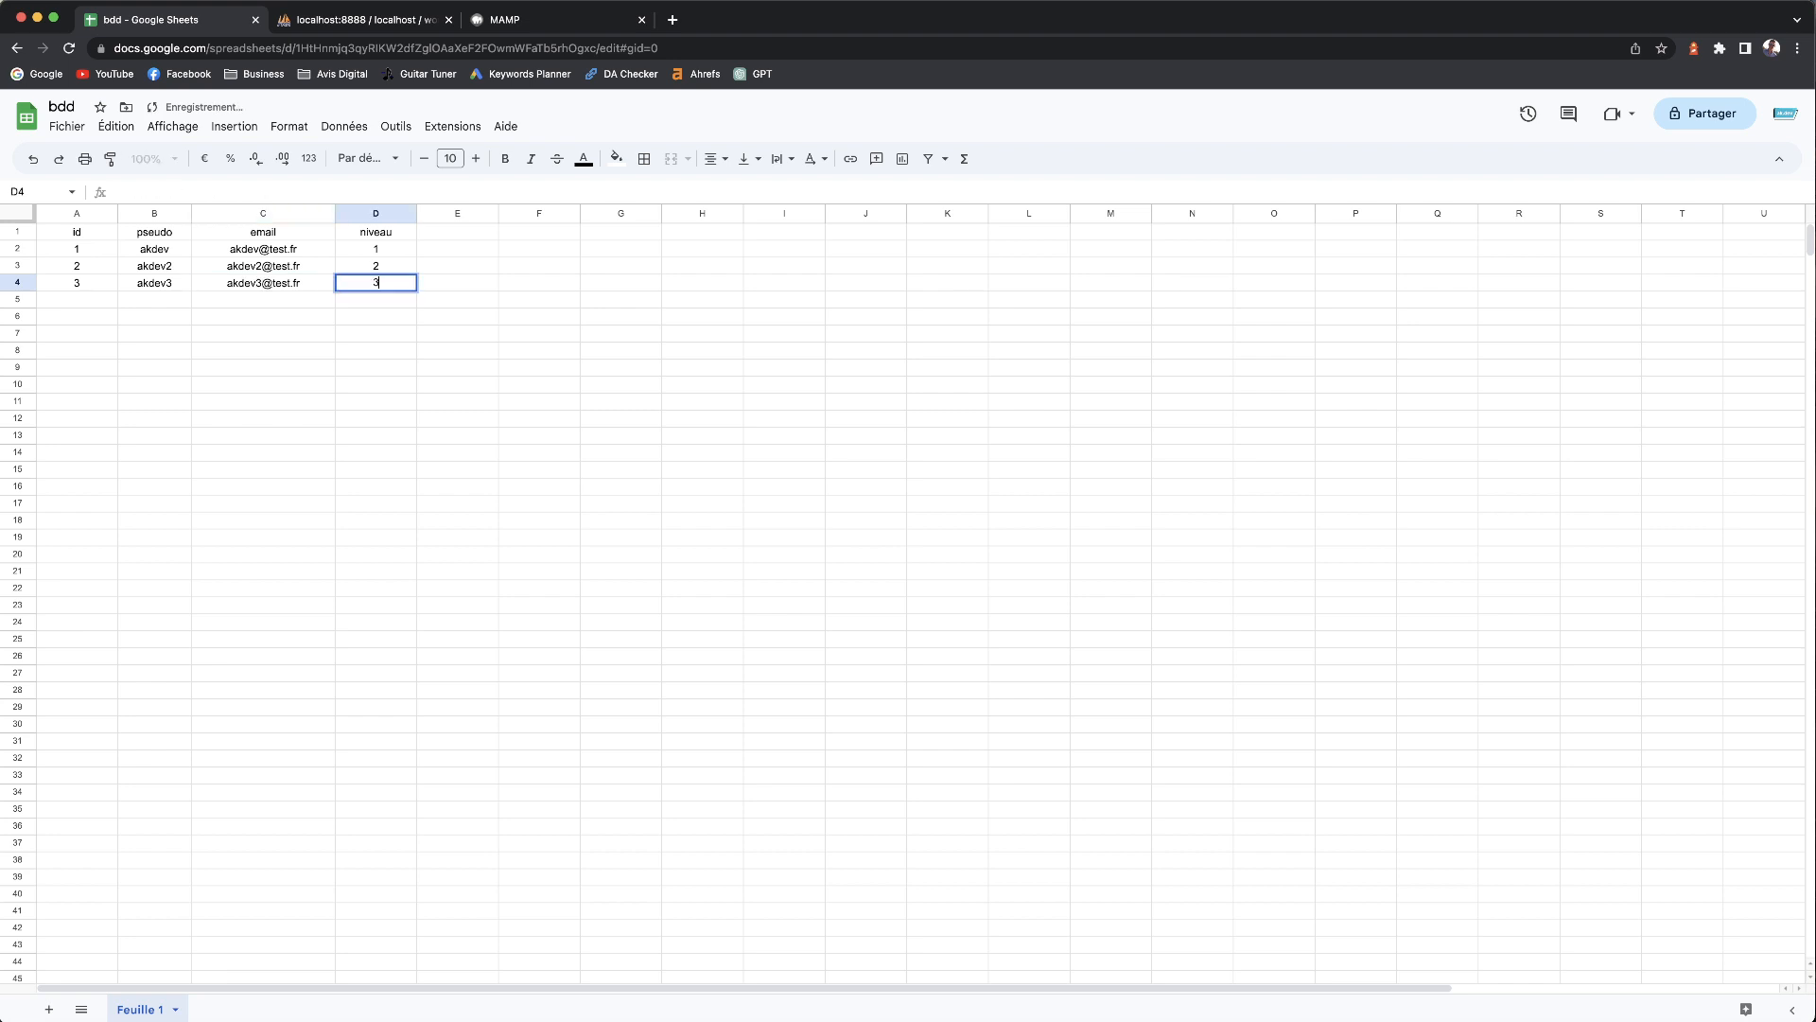
key(Right)
key(Down)
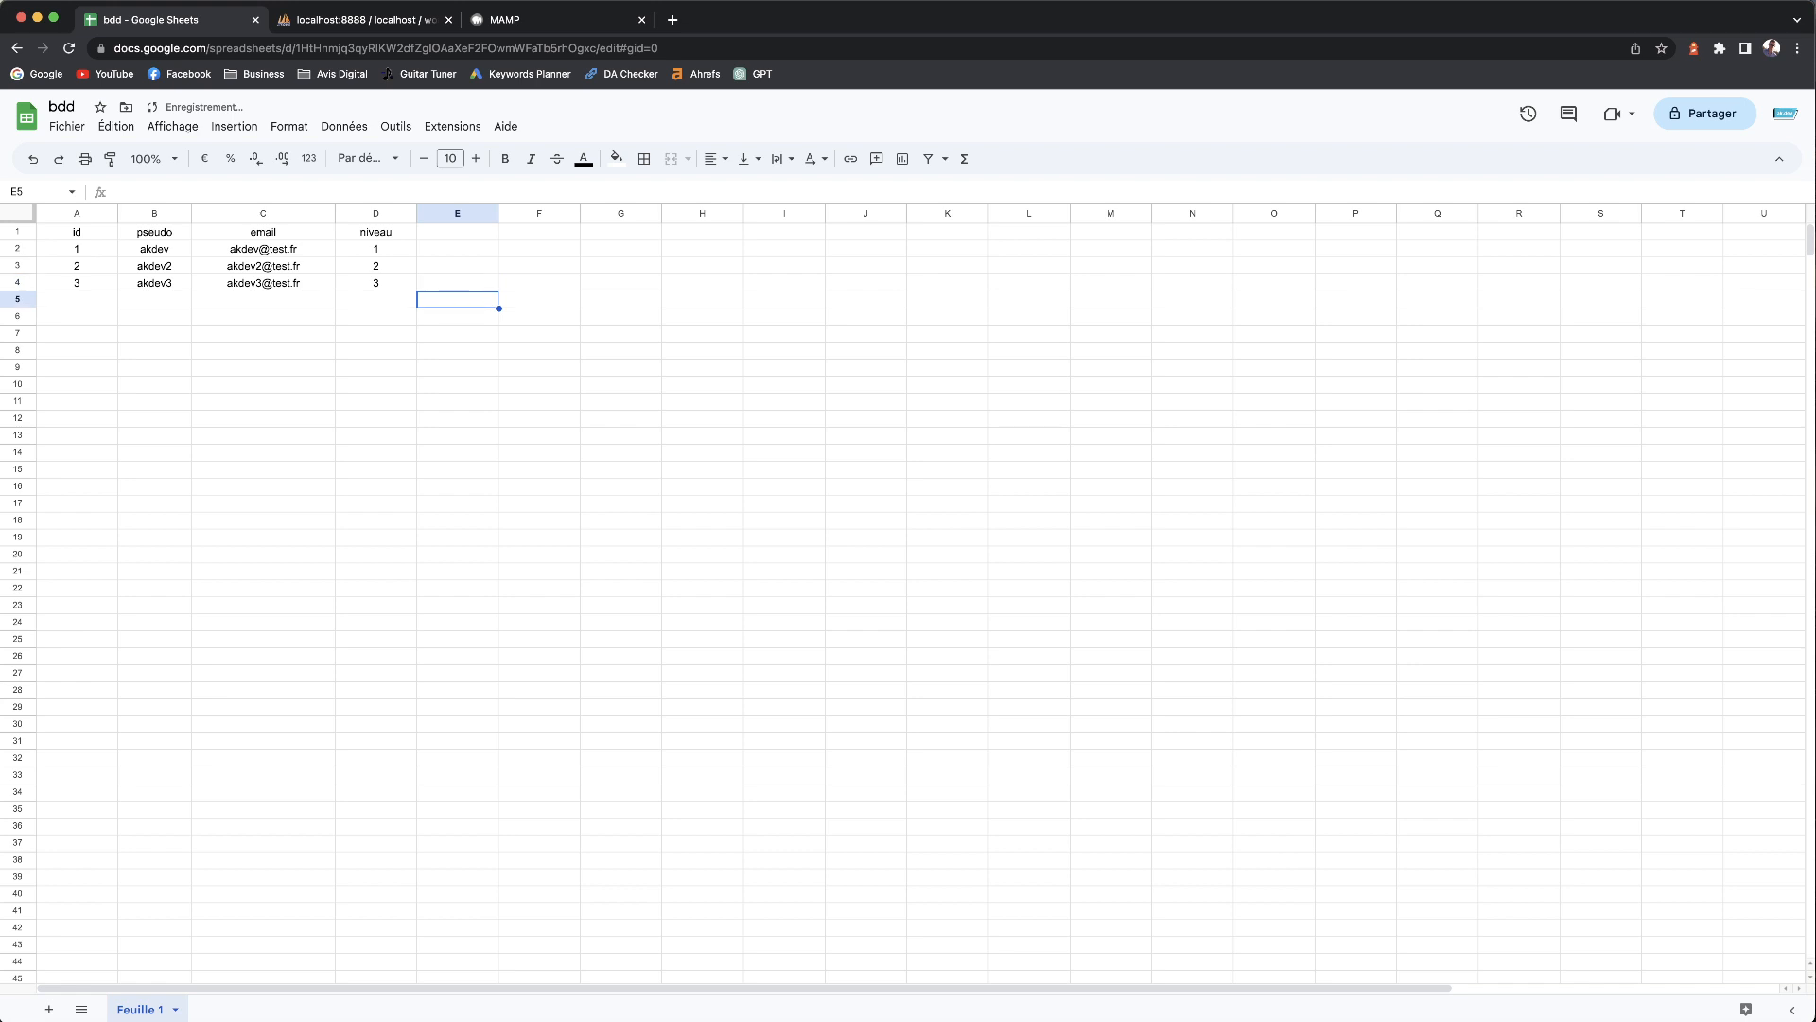
click(508, 334)
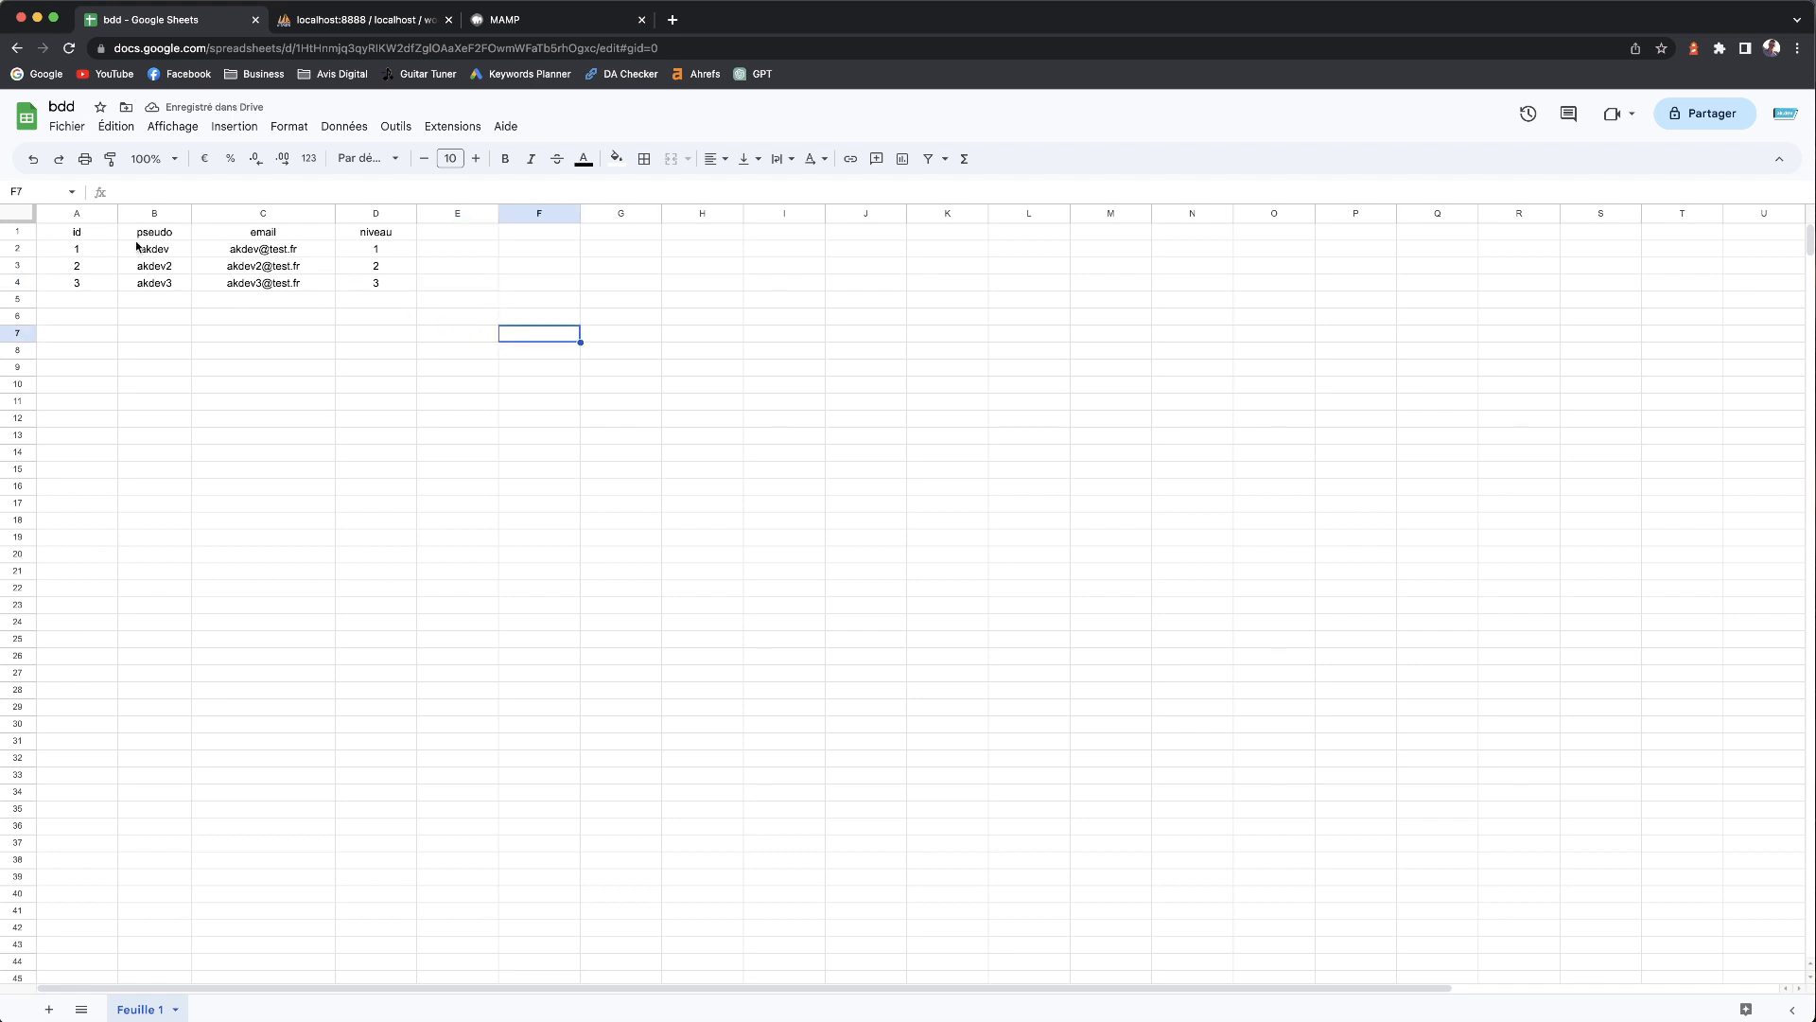
drag(73, 232, 348, 241)
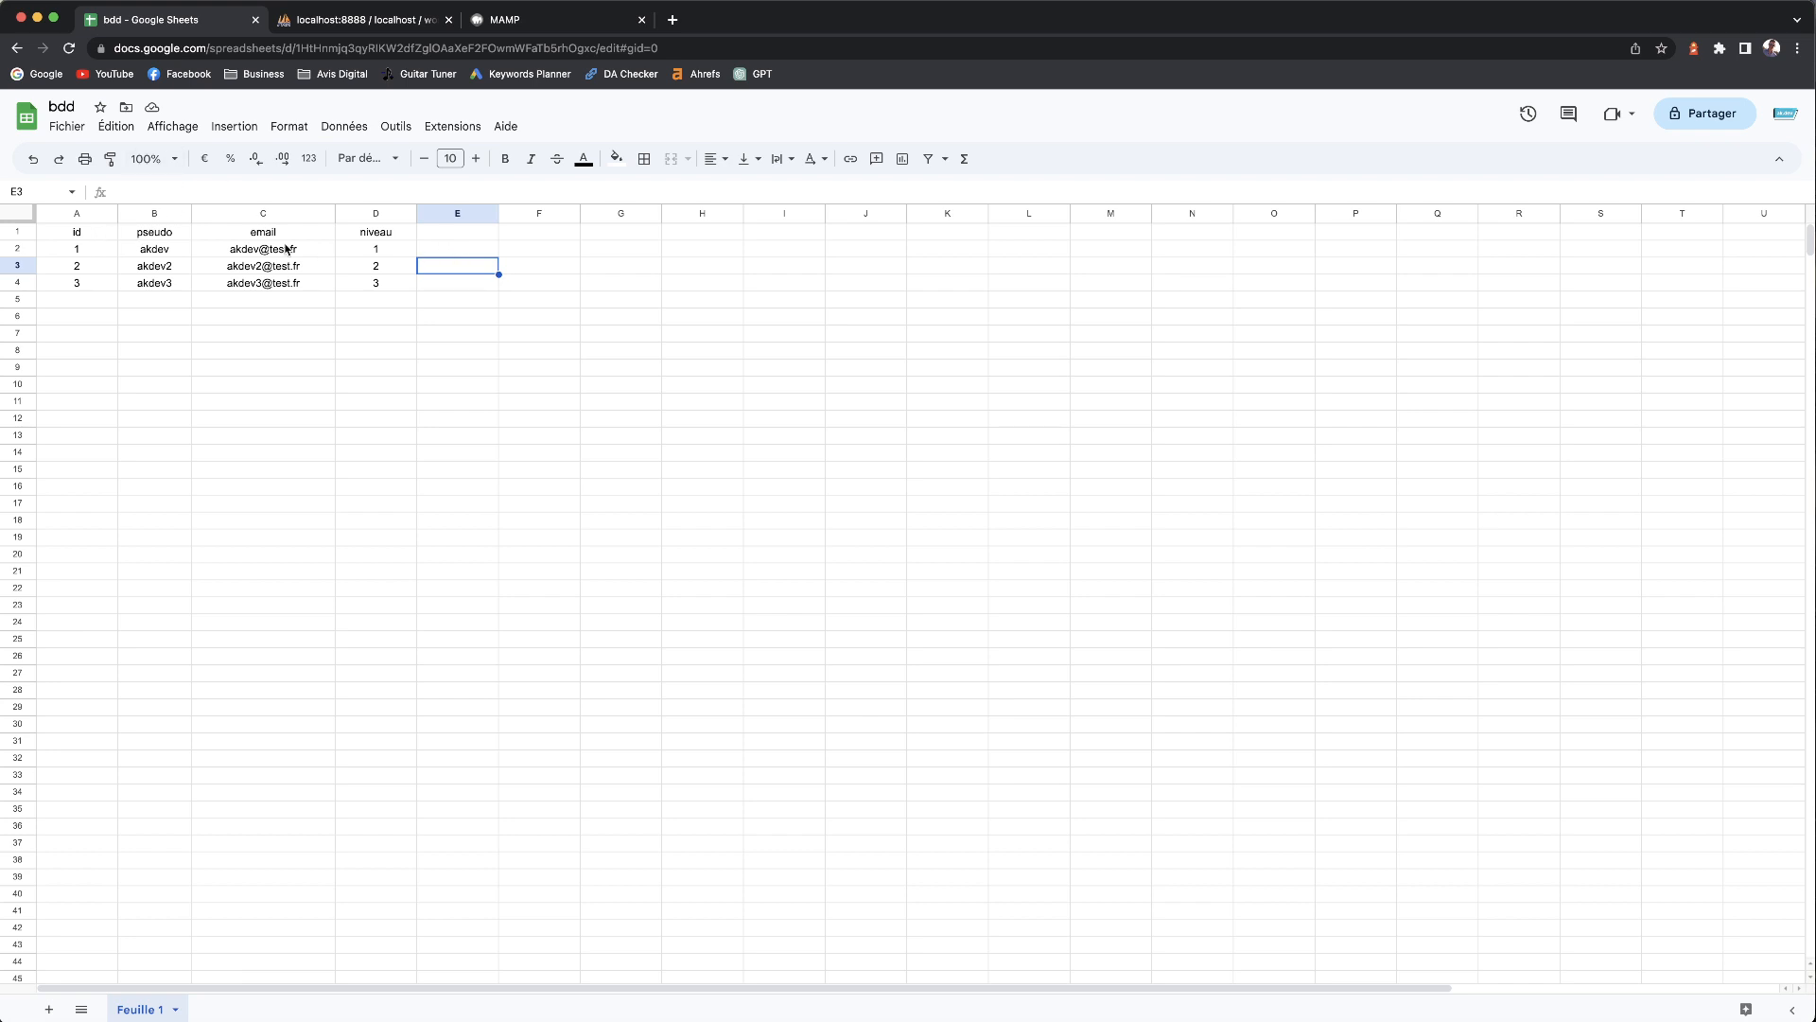
- Enter MA COLONNE in cell F3, replace it with the sample column name sectionTitle and highlight that text
click(542, 272)
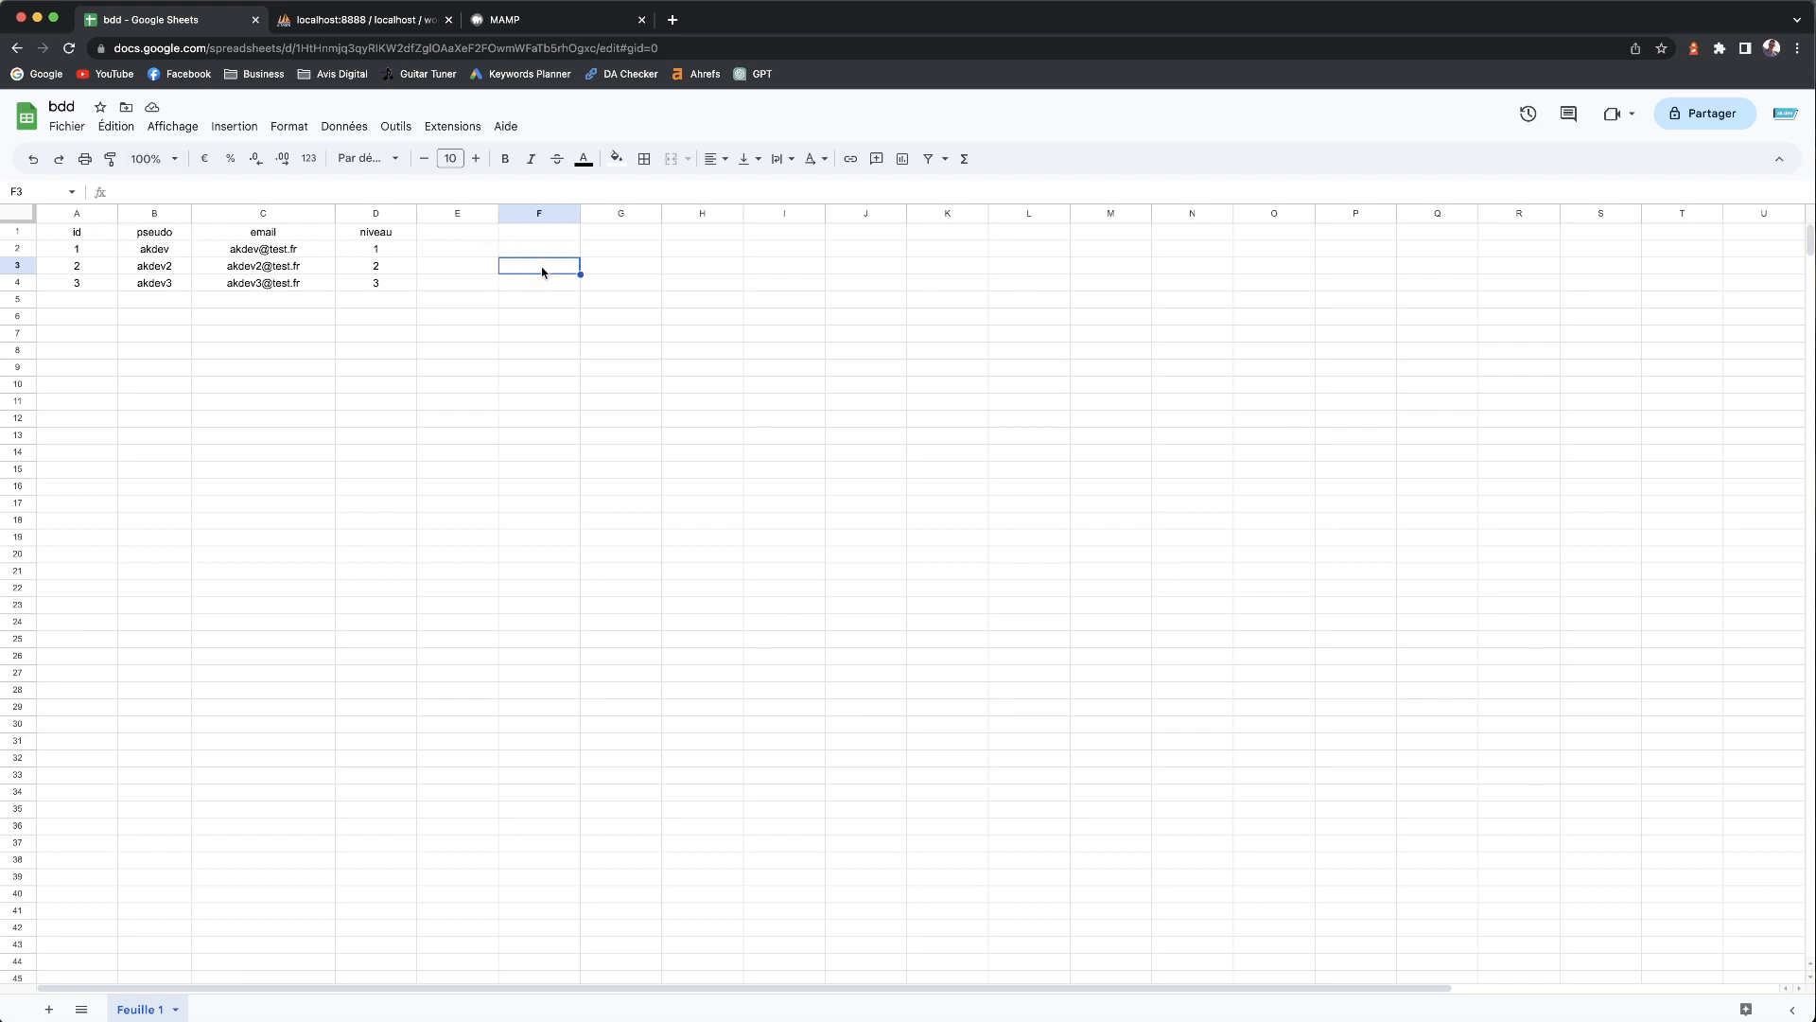
key(Return)
text(MA COLONNE)
key(super+a)
key(BackSpace)
text(sectionTitle)
double_click(152, 190)
click(142, 191)
drag(151, 190, 145, 191)
drag(195, 189, 102, 192)
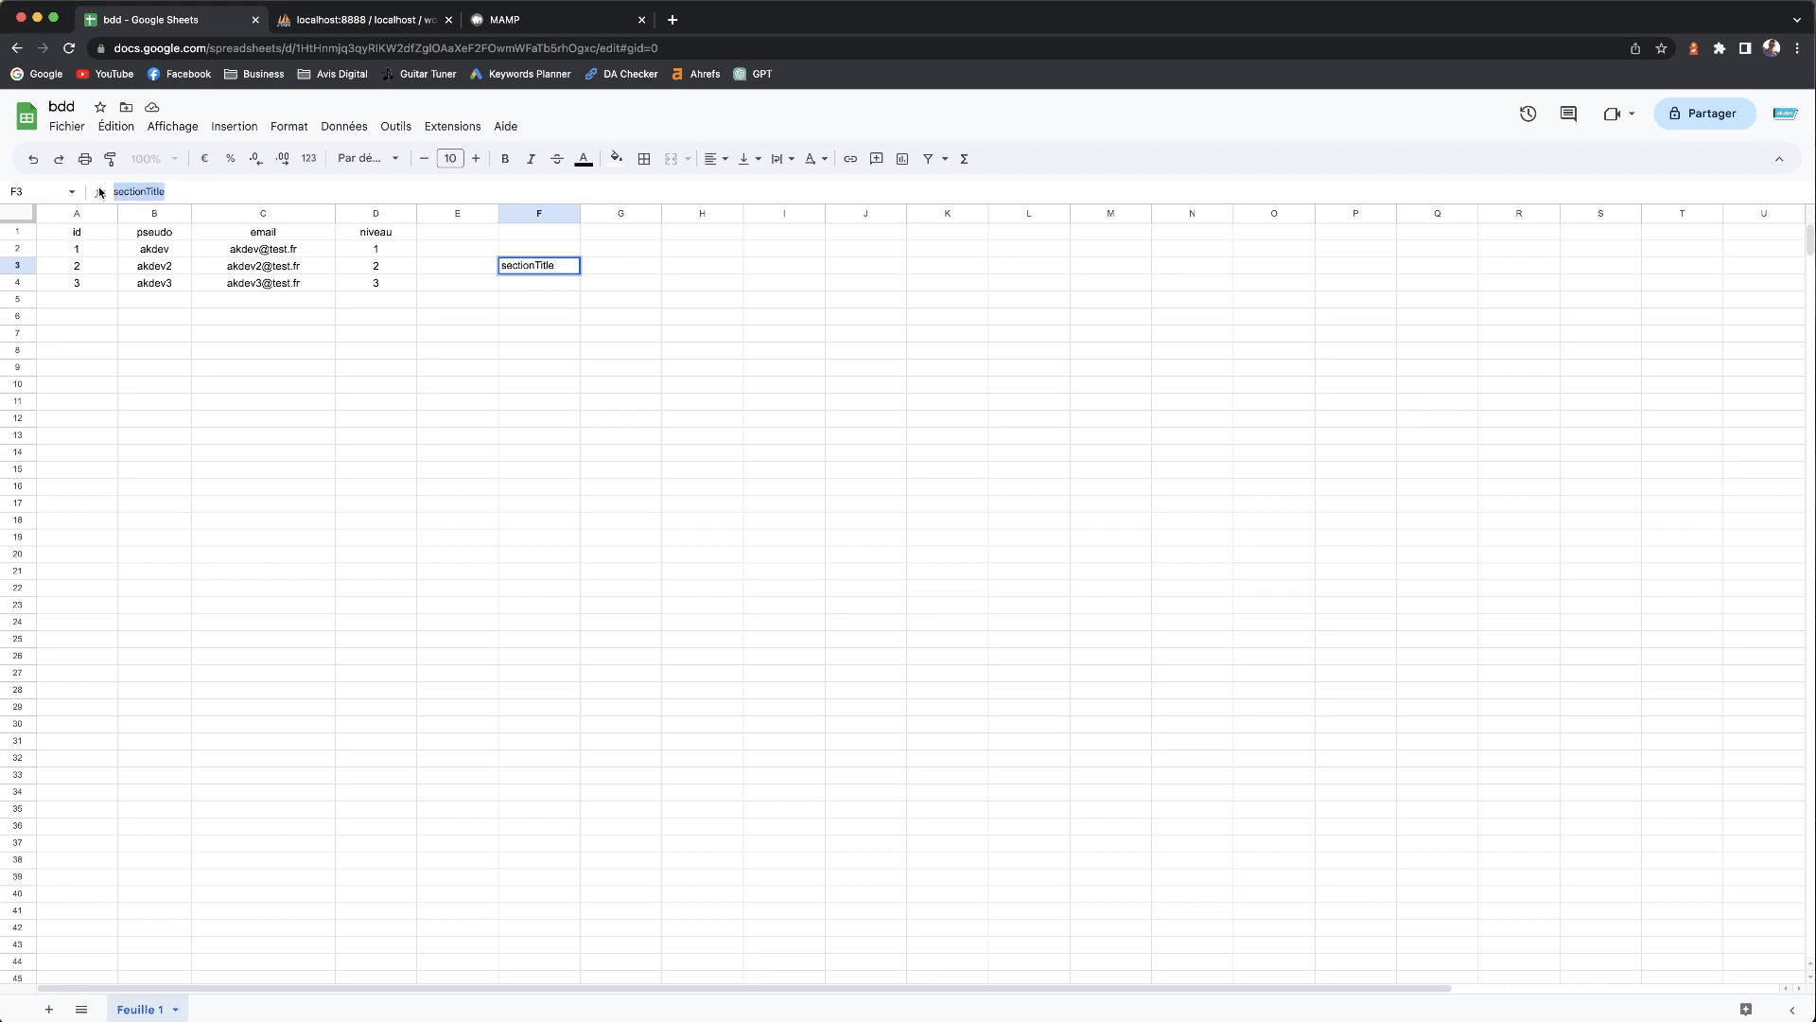
- Check the column names of wp_posts in phpMyAdmin and clear the sample column name from cell F3 of the bdd spreadsheet
click(350, 21)
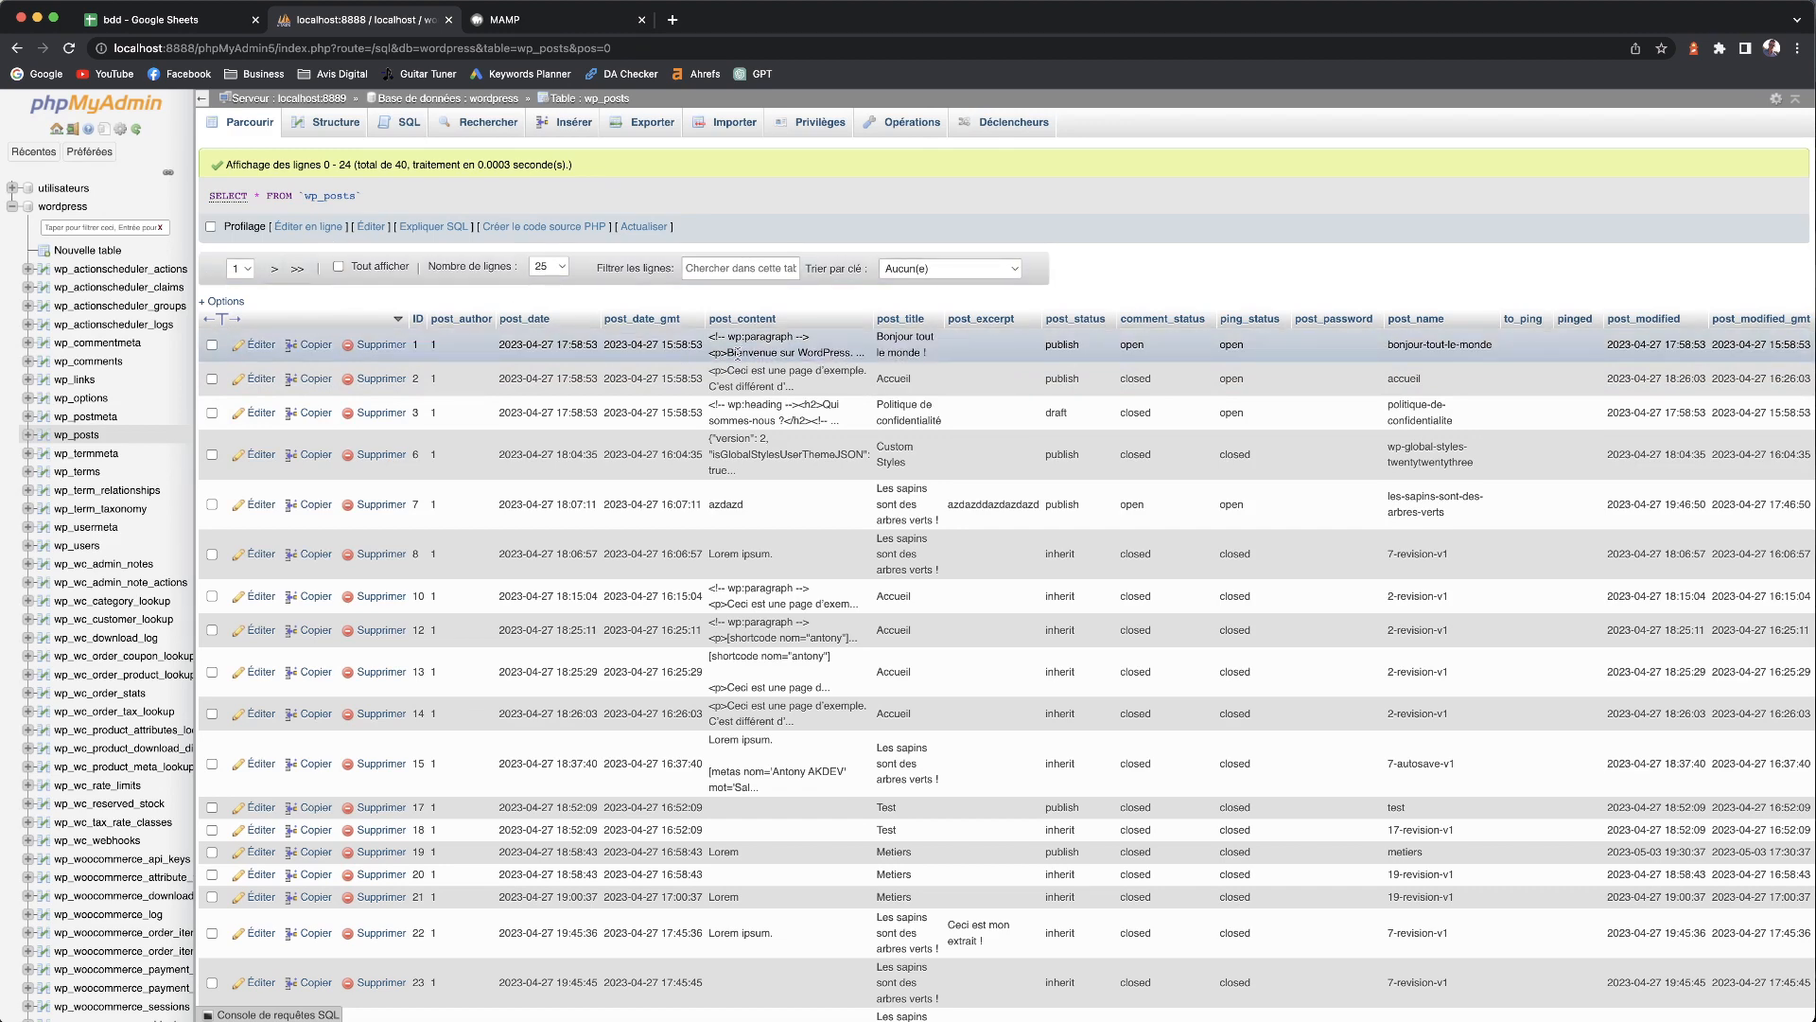
click(159, 18)
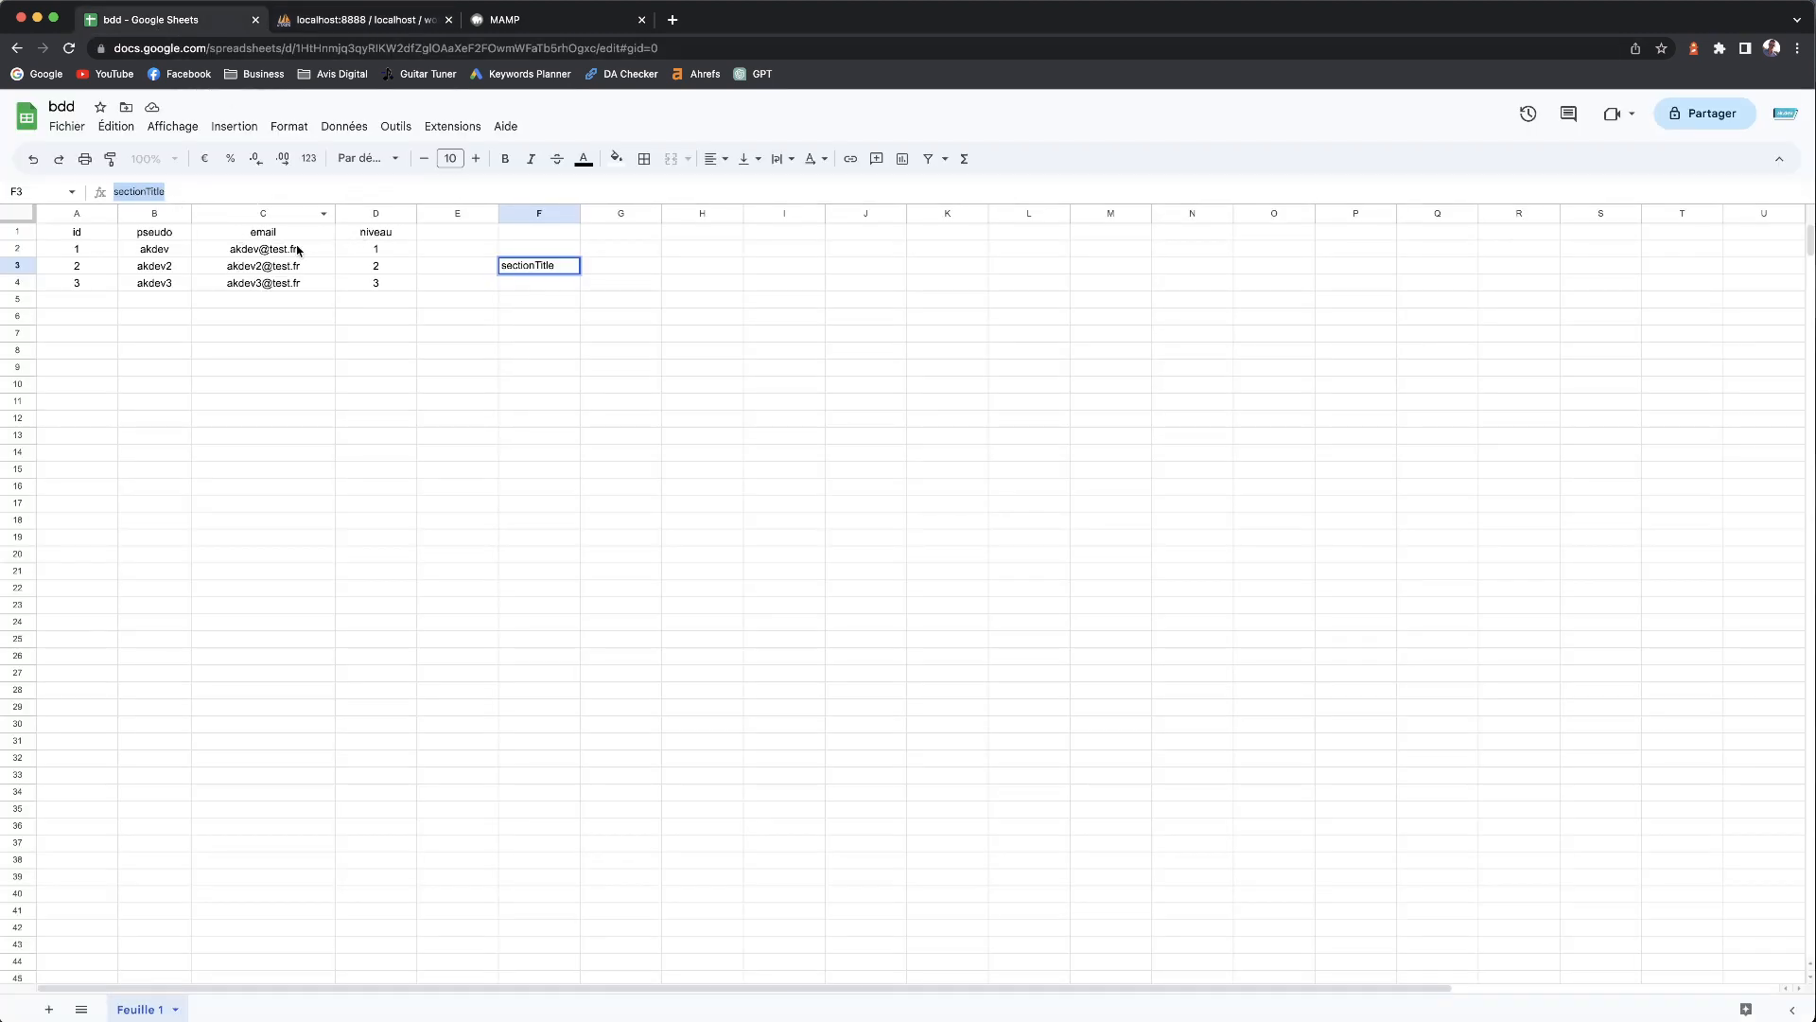
click(200, 192)
double_click(200, 192)
key(BackSpace)
key(Return)
key(Down)
key(Down)
key(Down)
key(Down)
key(Down)
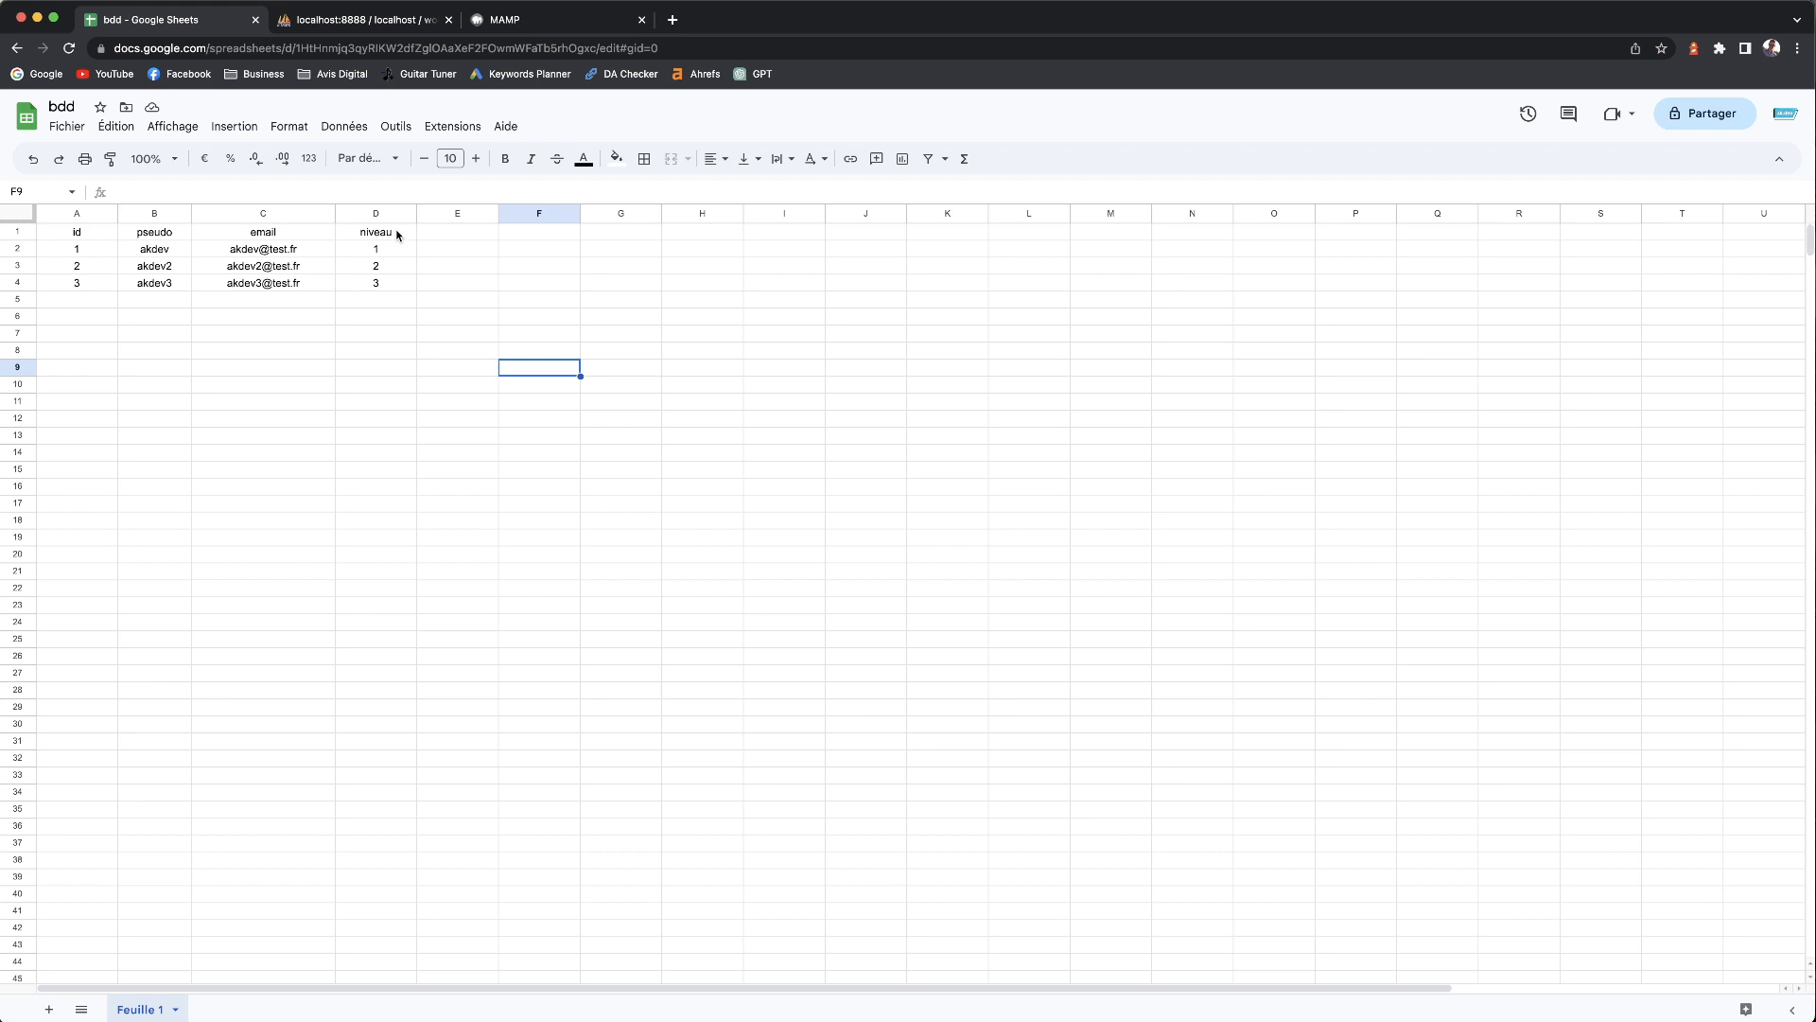
click(478, 331)
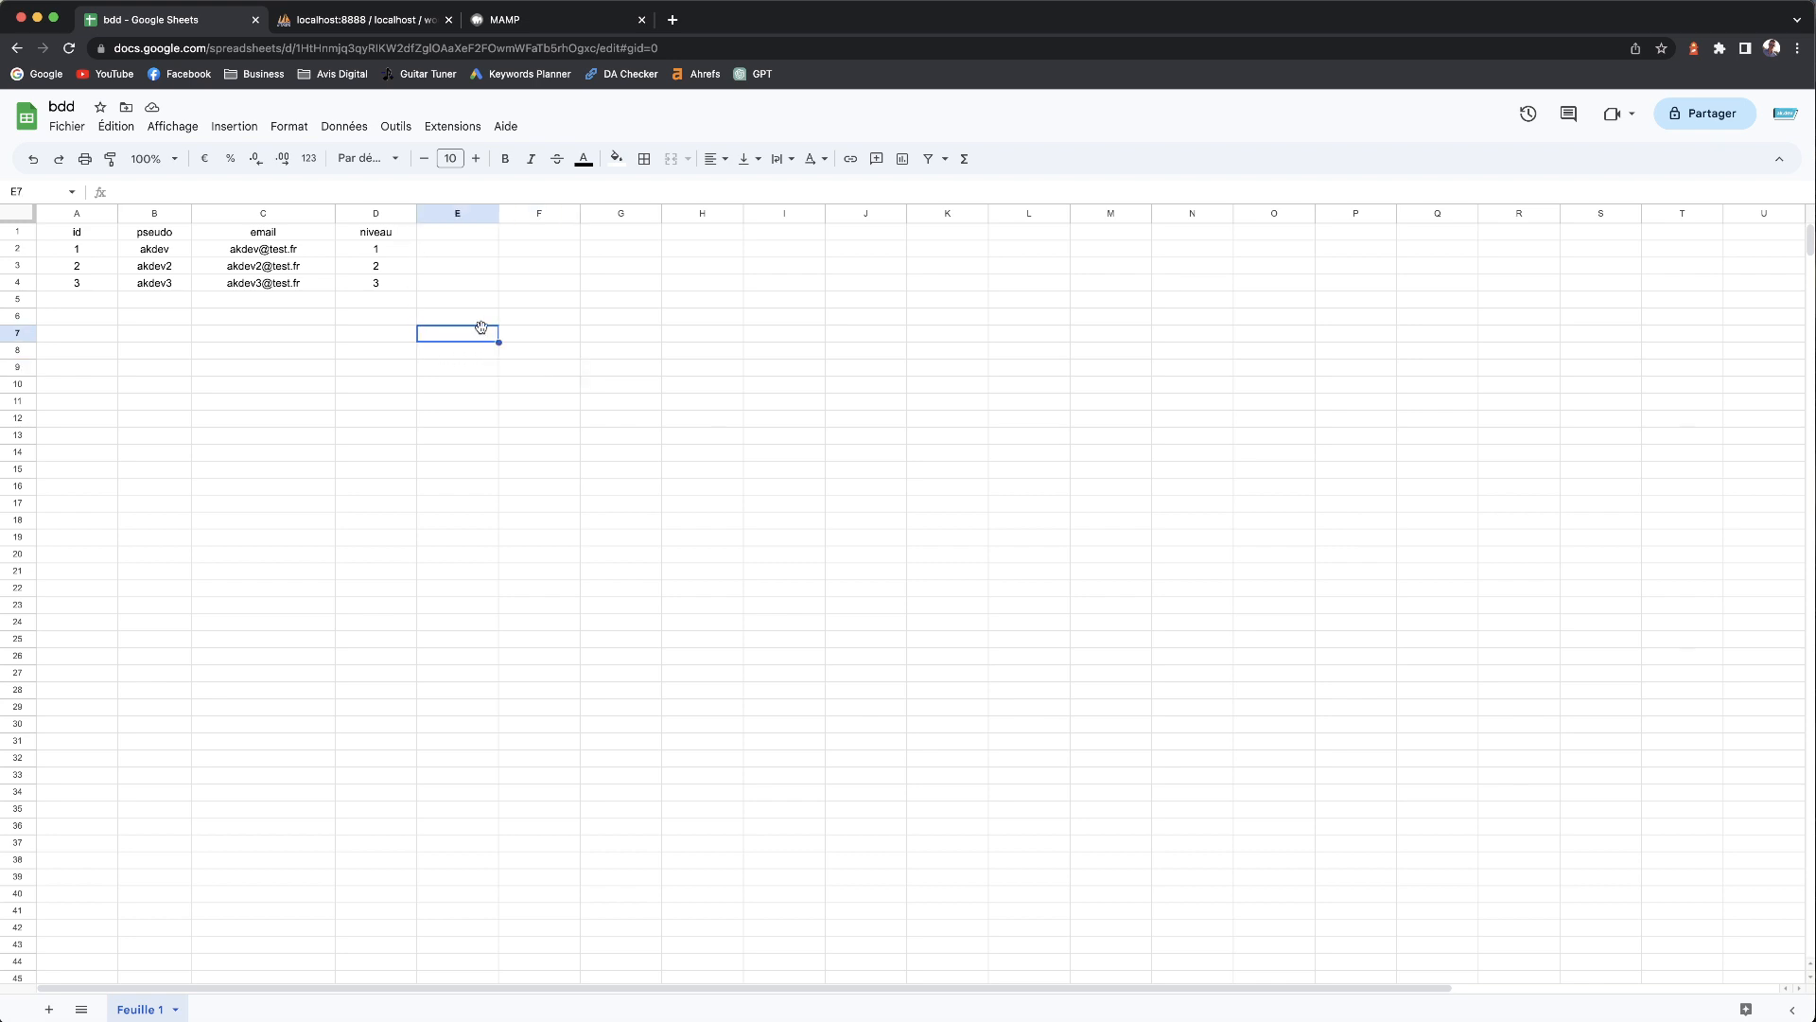
click(515, 300)
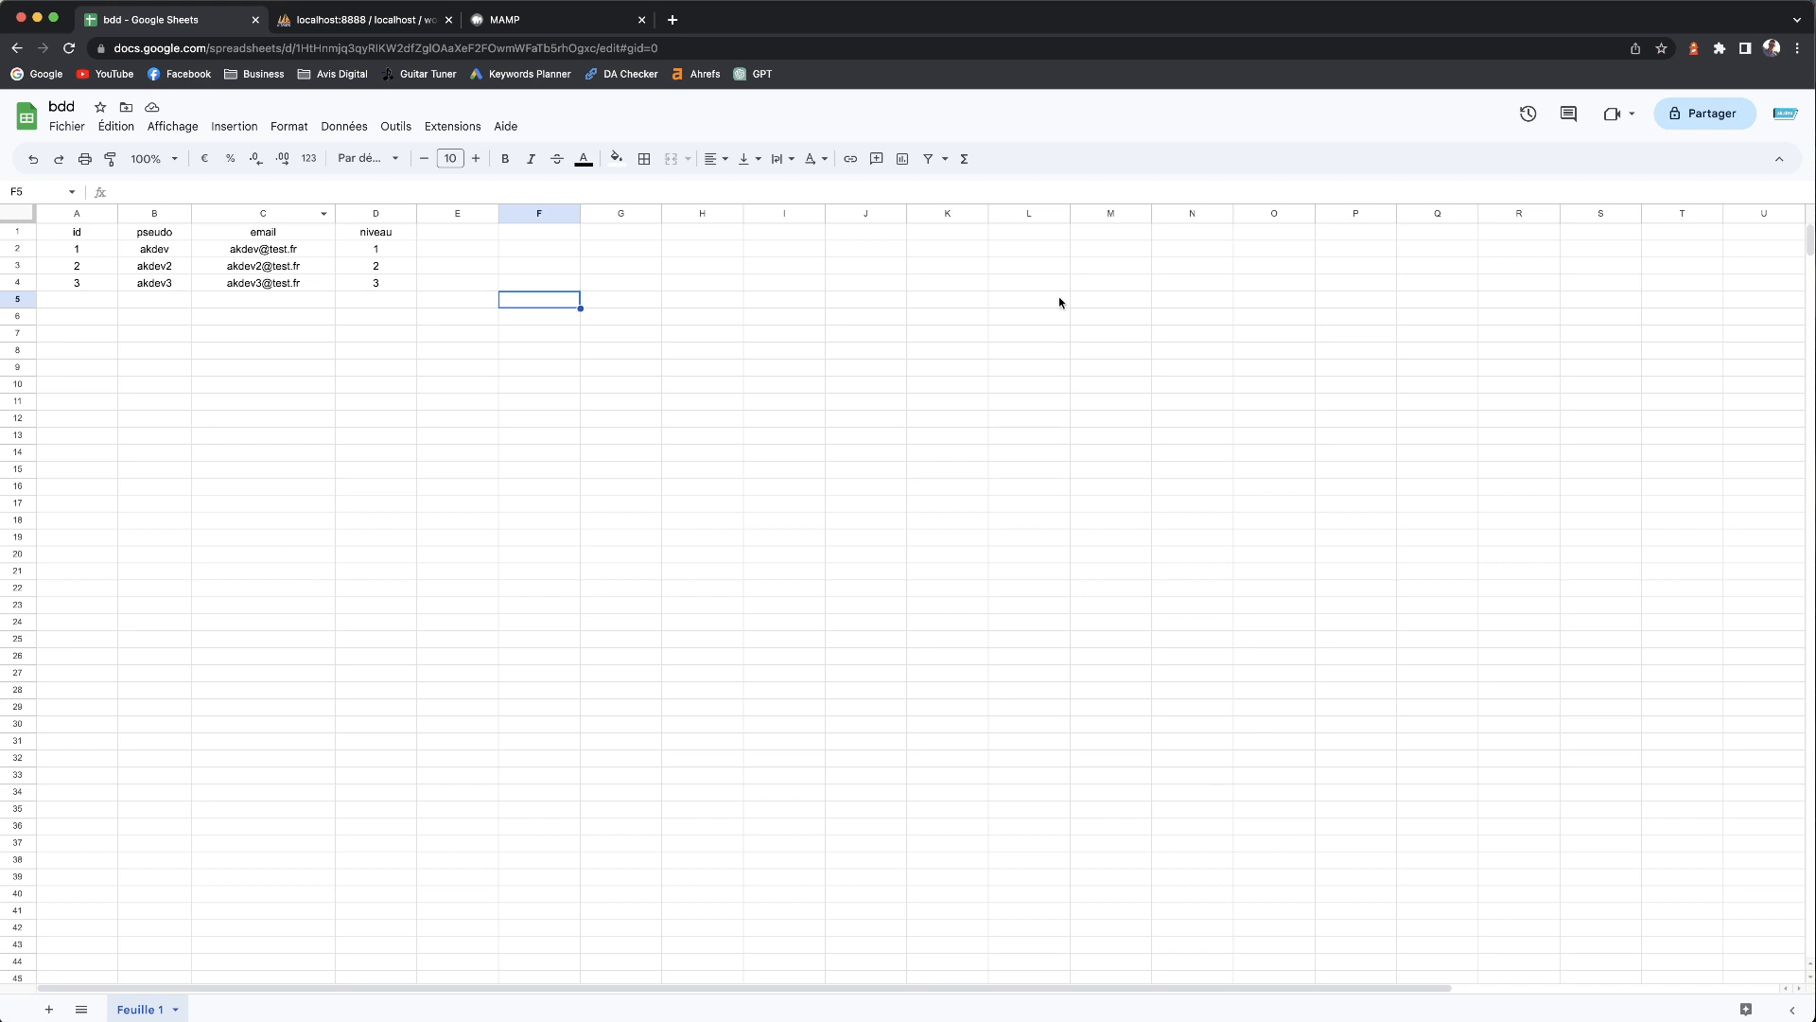
- Make the header cells A1:D1 of the bdd spreadsheet bold and fill them with light purple
click(733, 747)
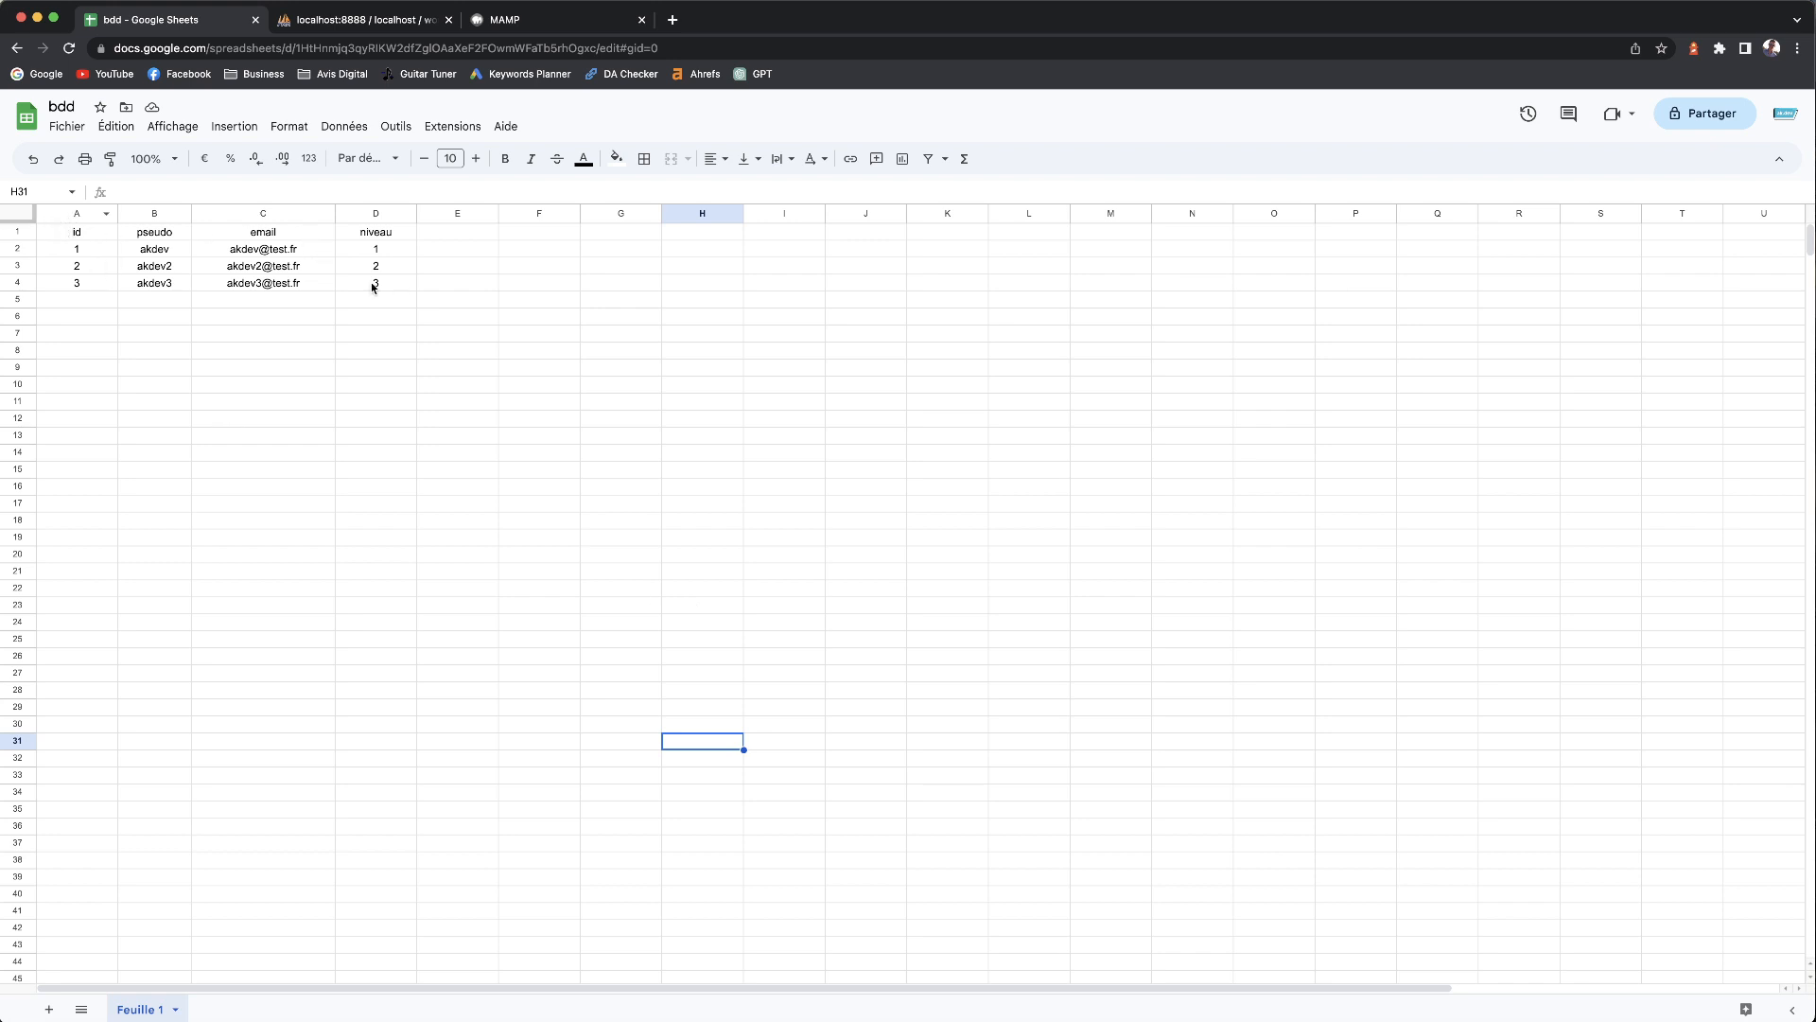
click(369, 405)
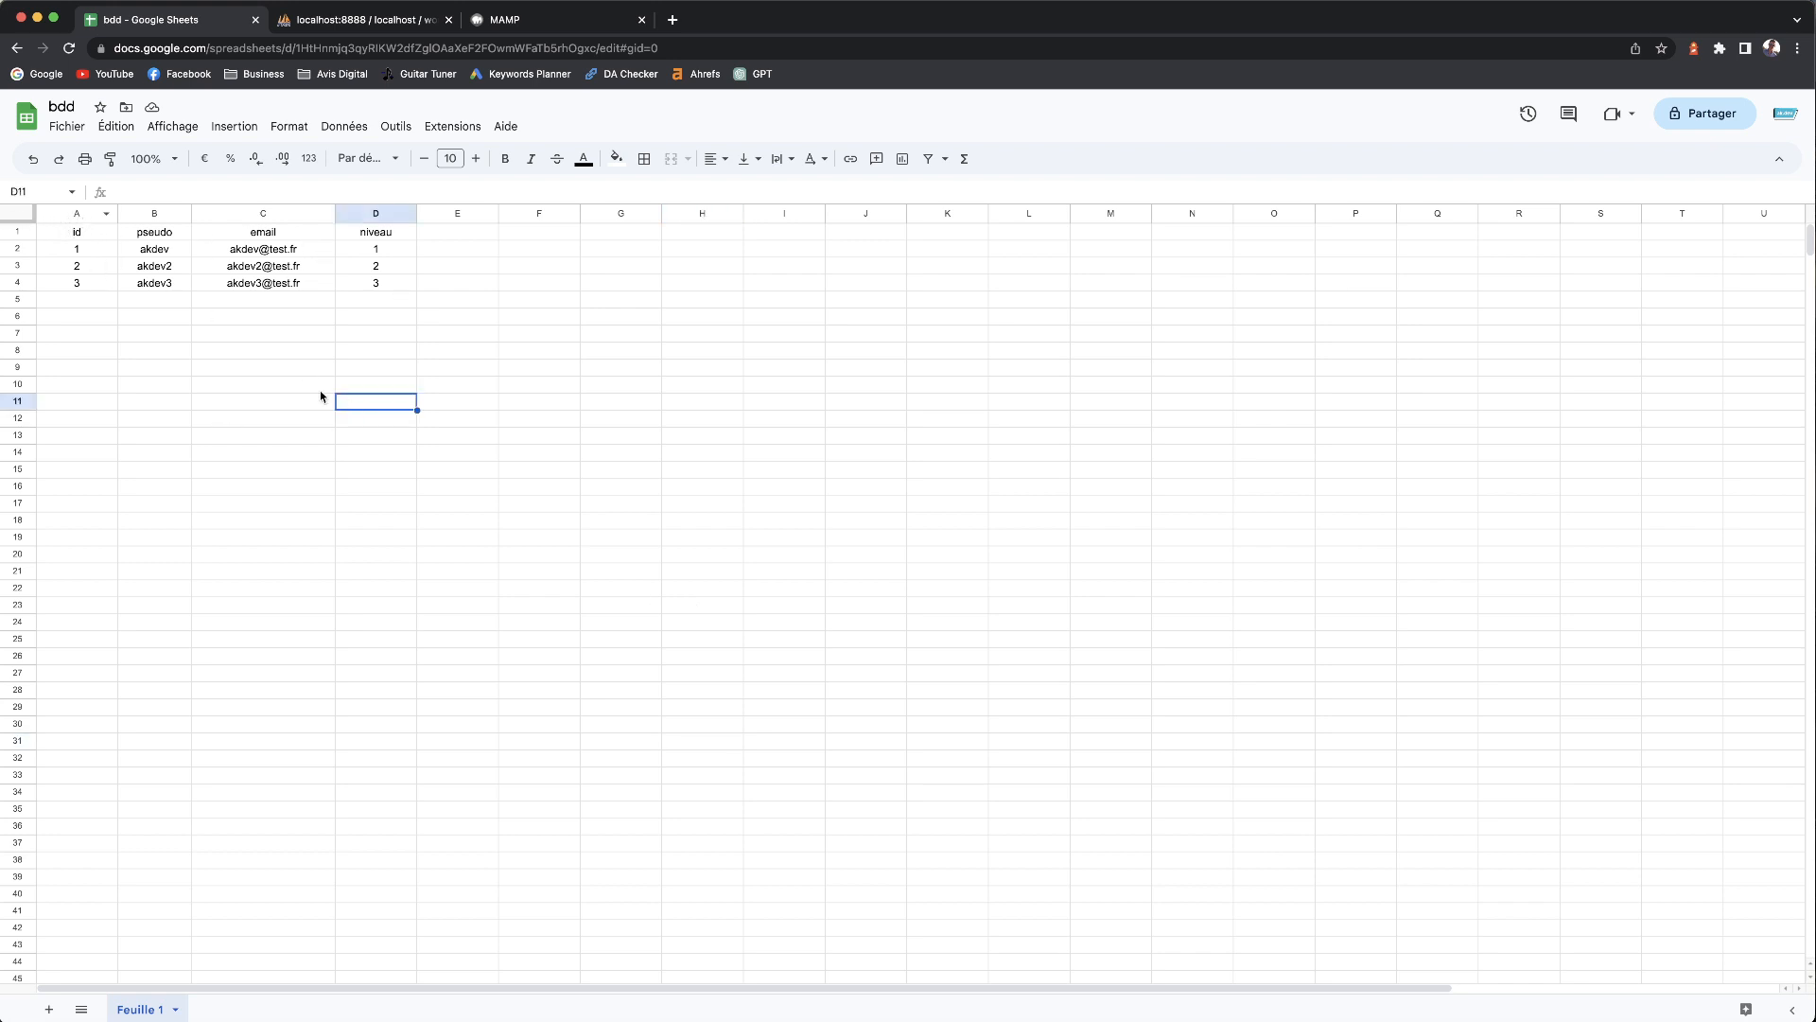
mouse_move(76, 235)
mouse_down()
mouse_move(427, 235)
mouse_move(87, 237)
mouse_up()
click(424, 247)
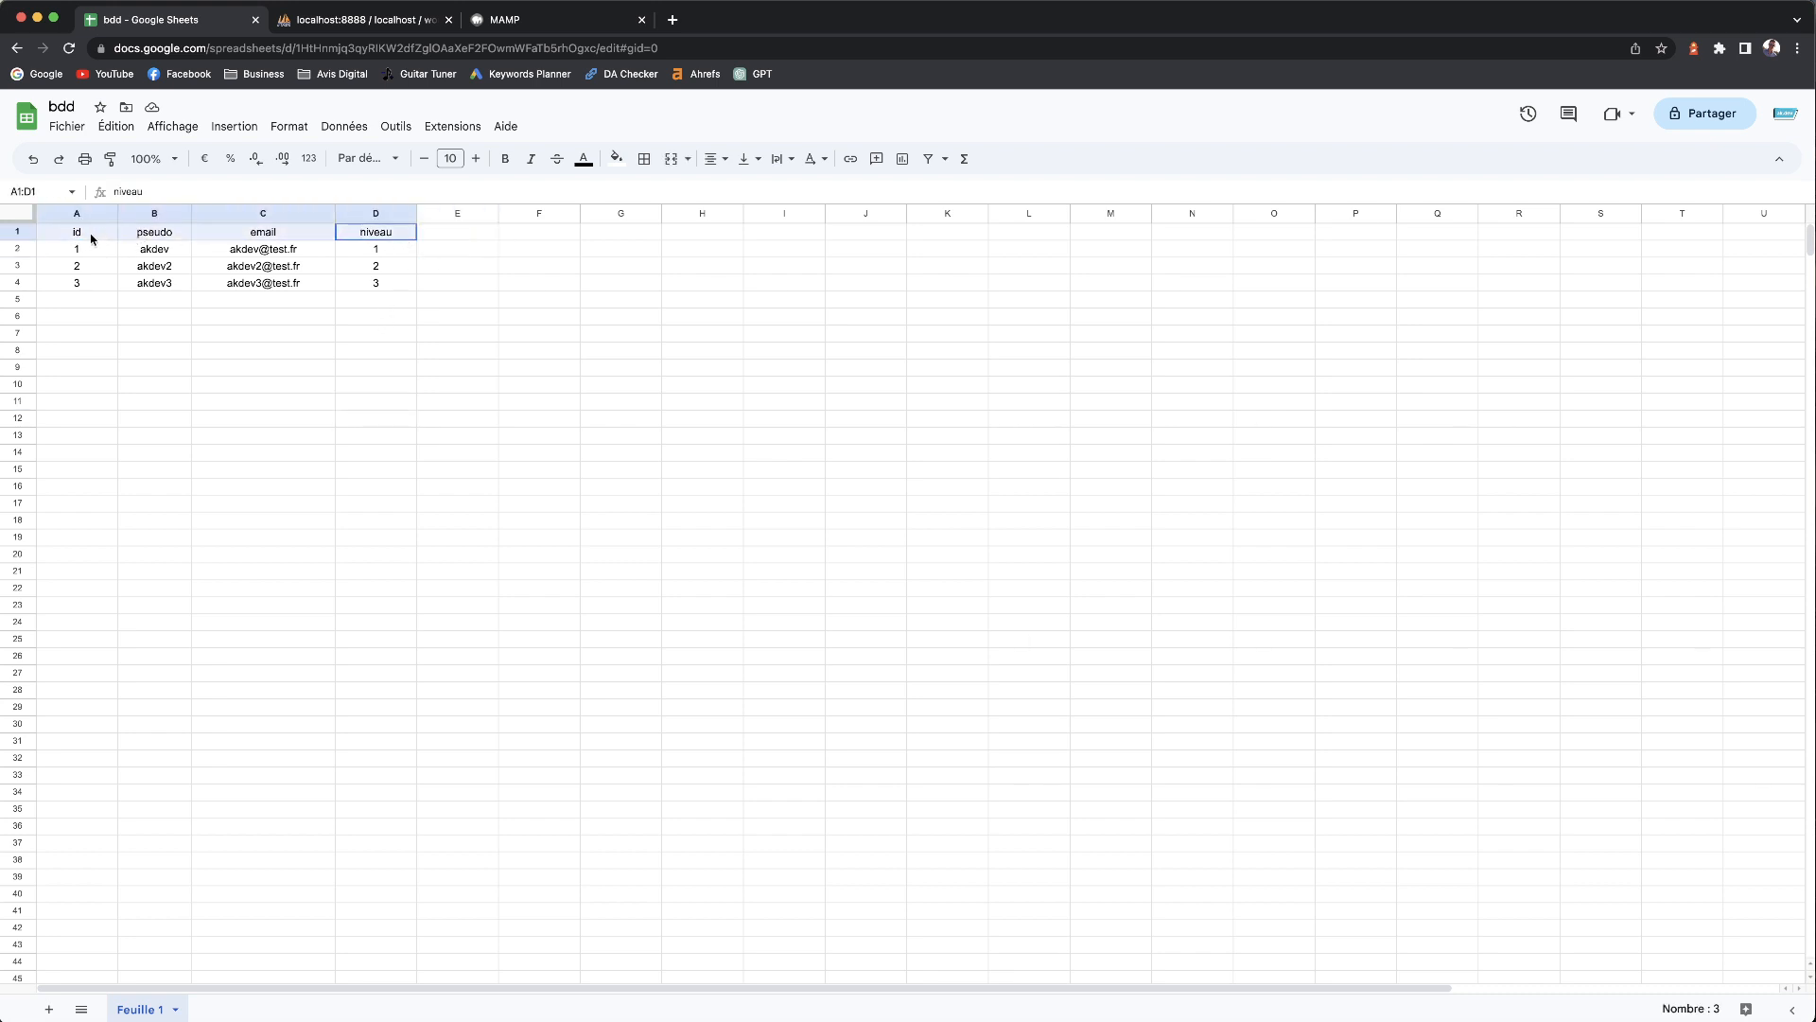
click(511, 160)
click(616, 159)
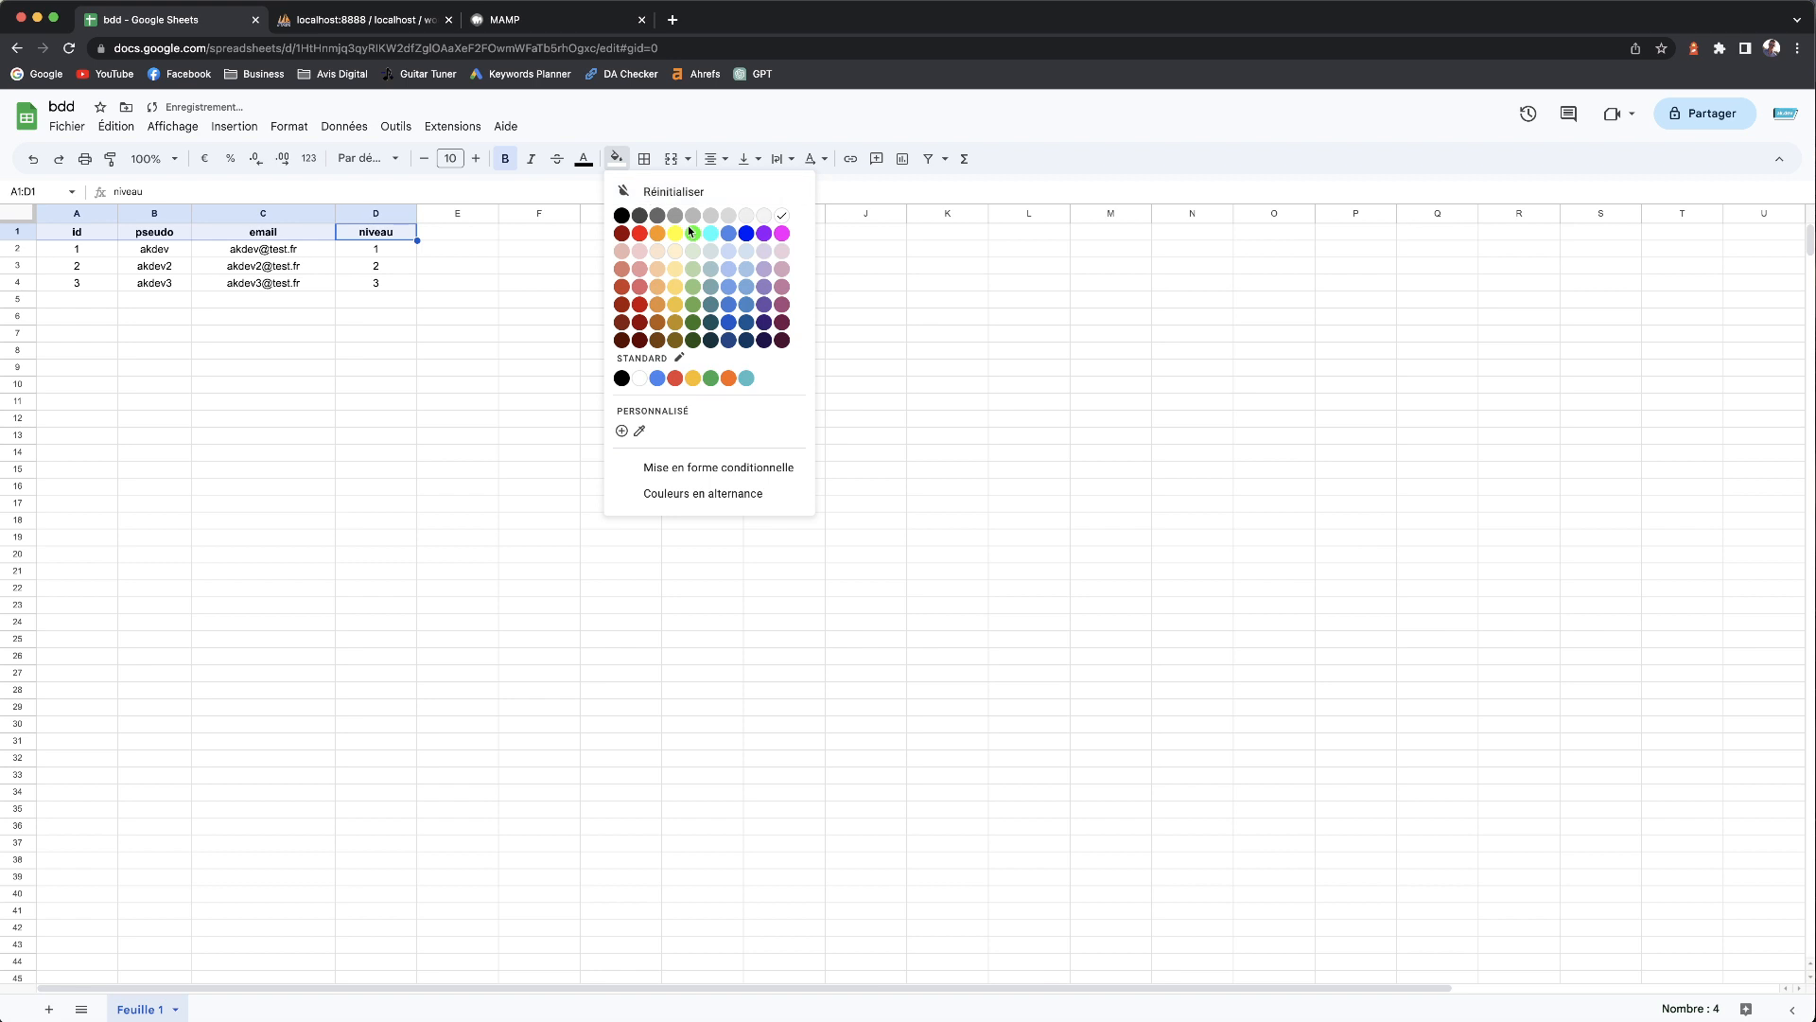
click(769, 261)
click(865, 350)
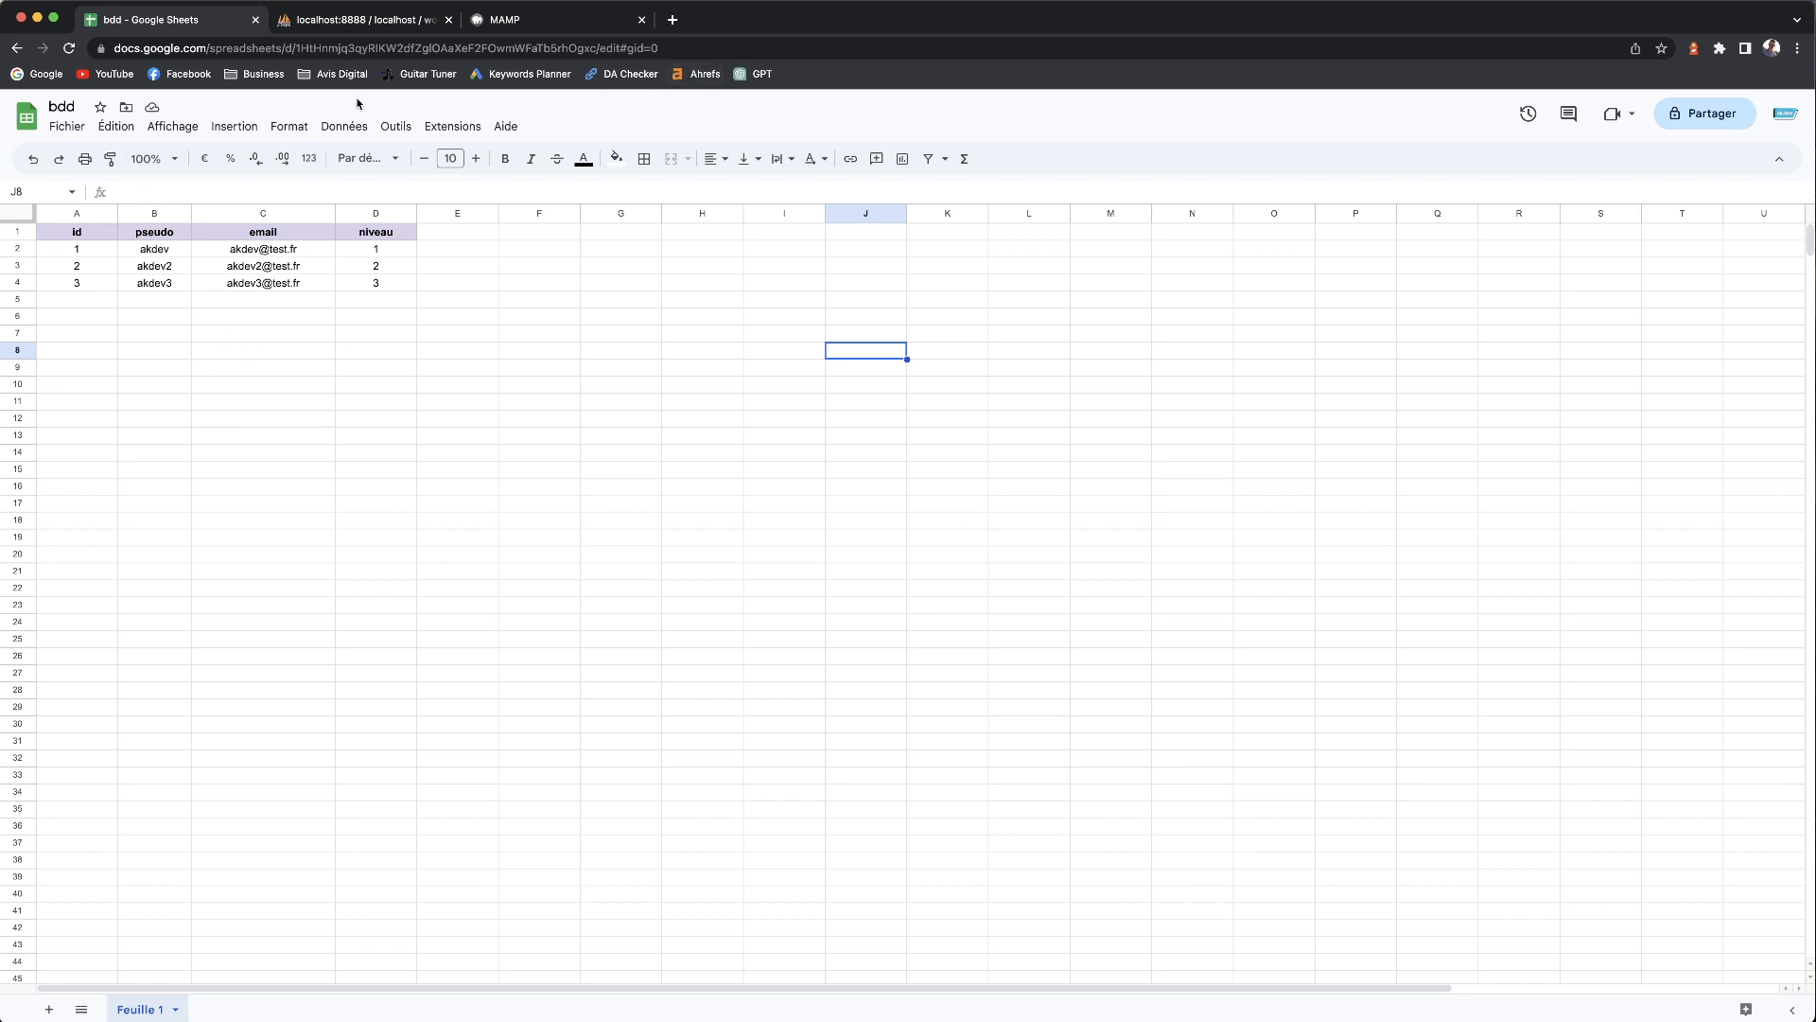
- Download the bdd sheet as comma-separated values (.csv)
click(67, 127)
mouse_move(80, 326)
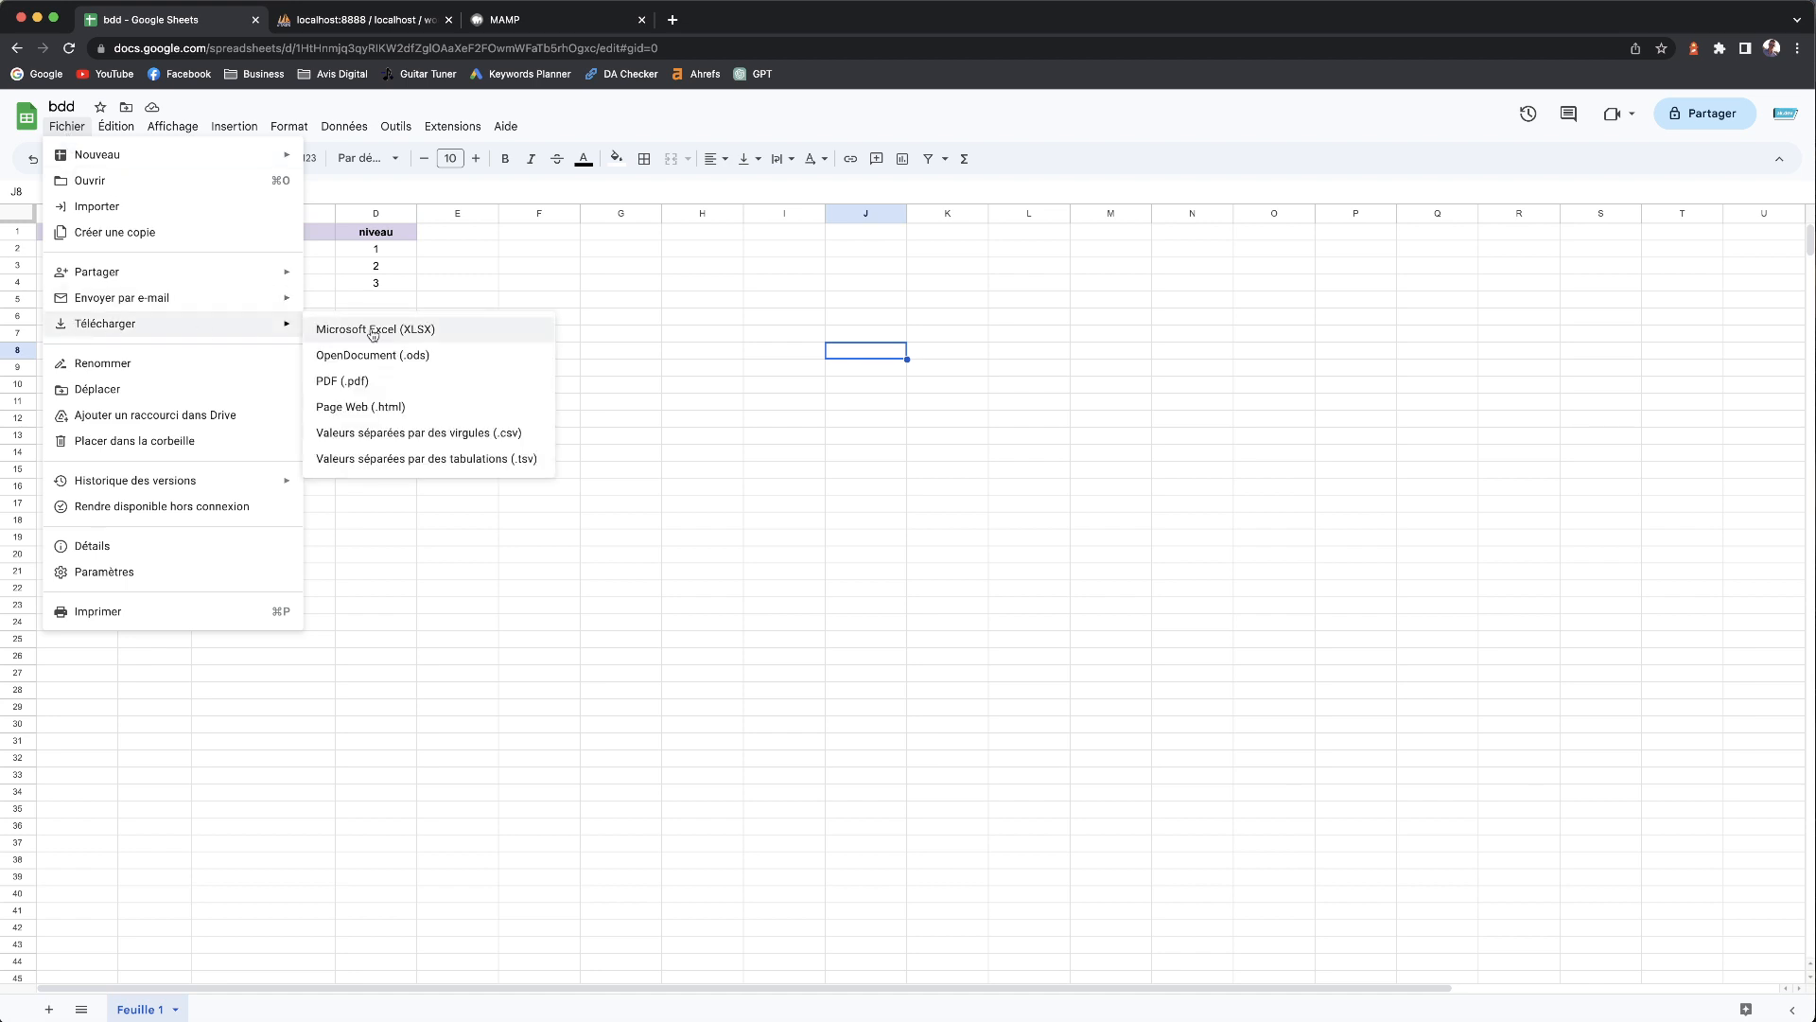
click(513, 437)
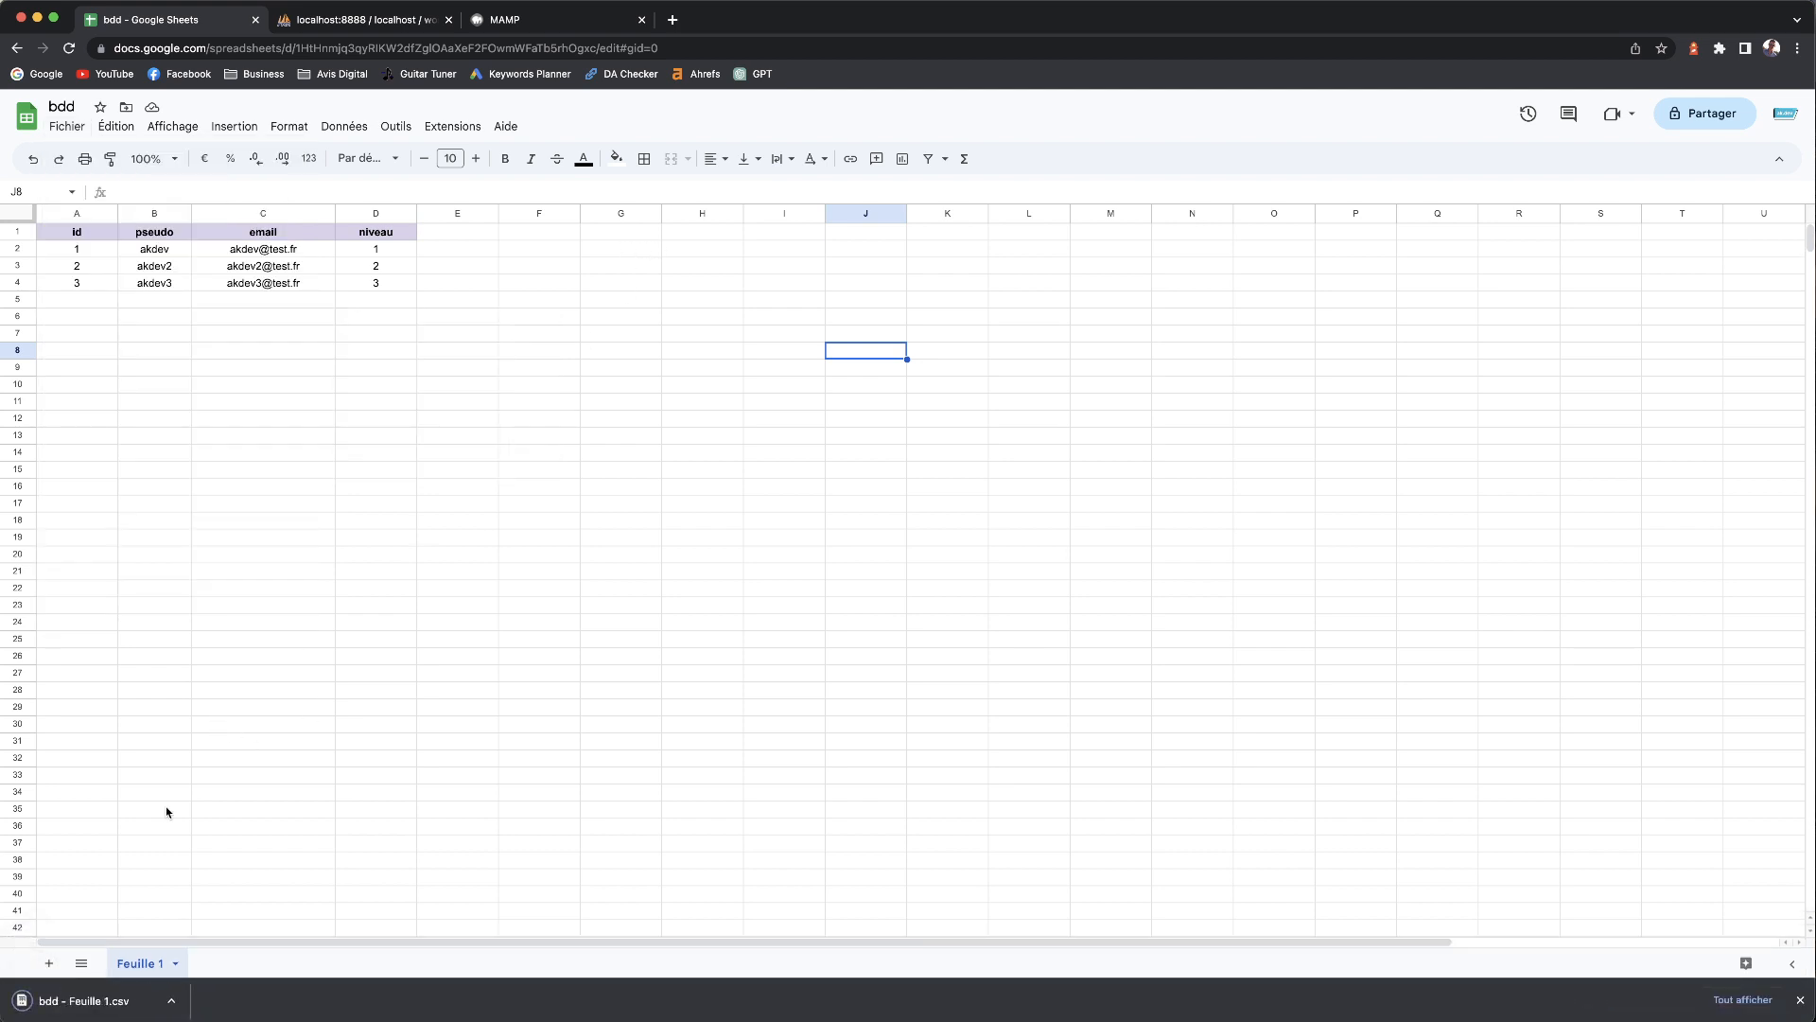
- Open the downloaded bdd - Feuille 1.csv from the Téléchargements folder in VS Code and close the Finder window
click(93, 1002)
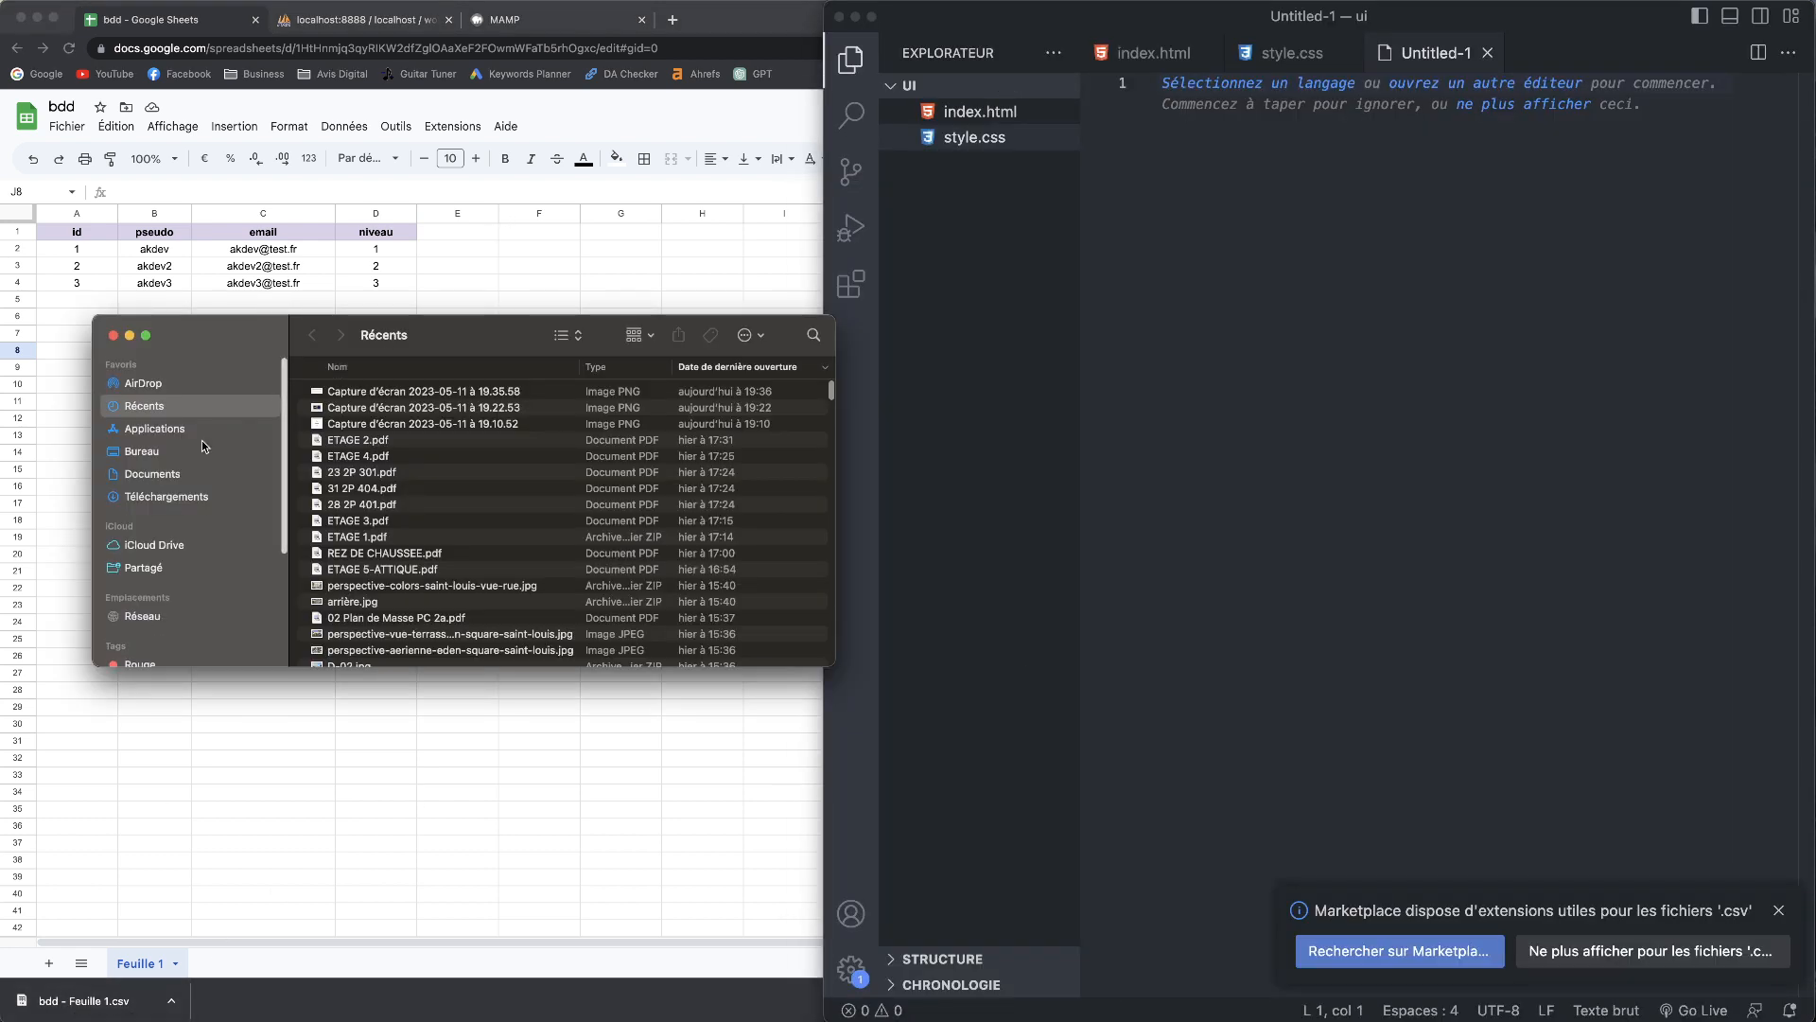
click(195, 498)
double_click(332, 393)
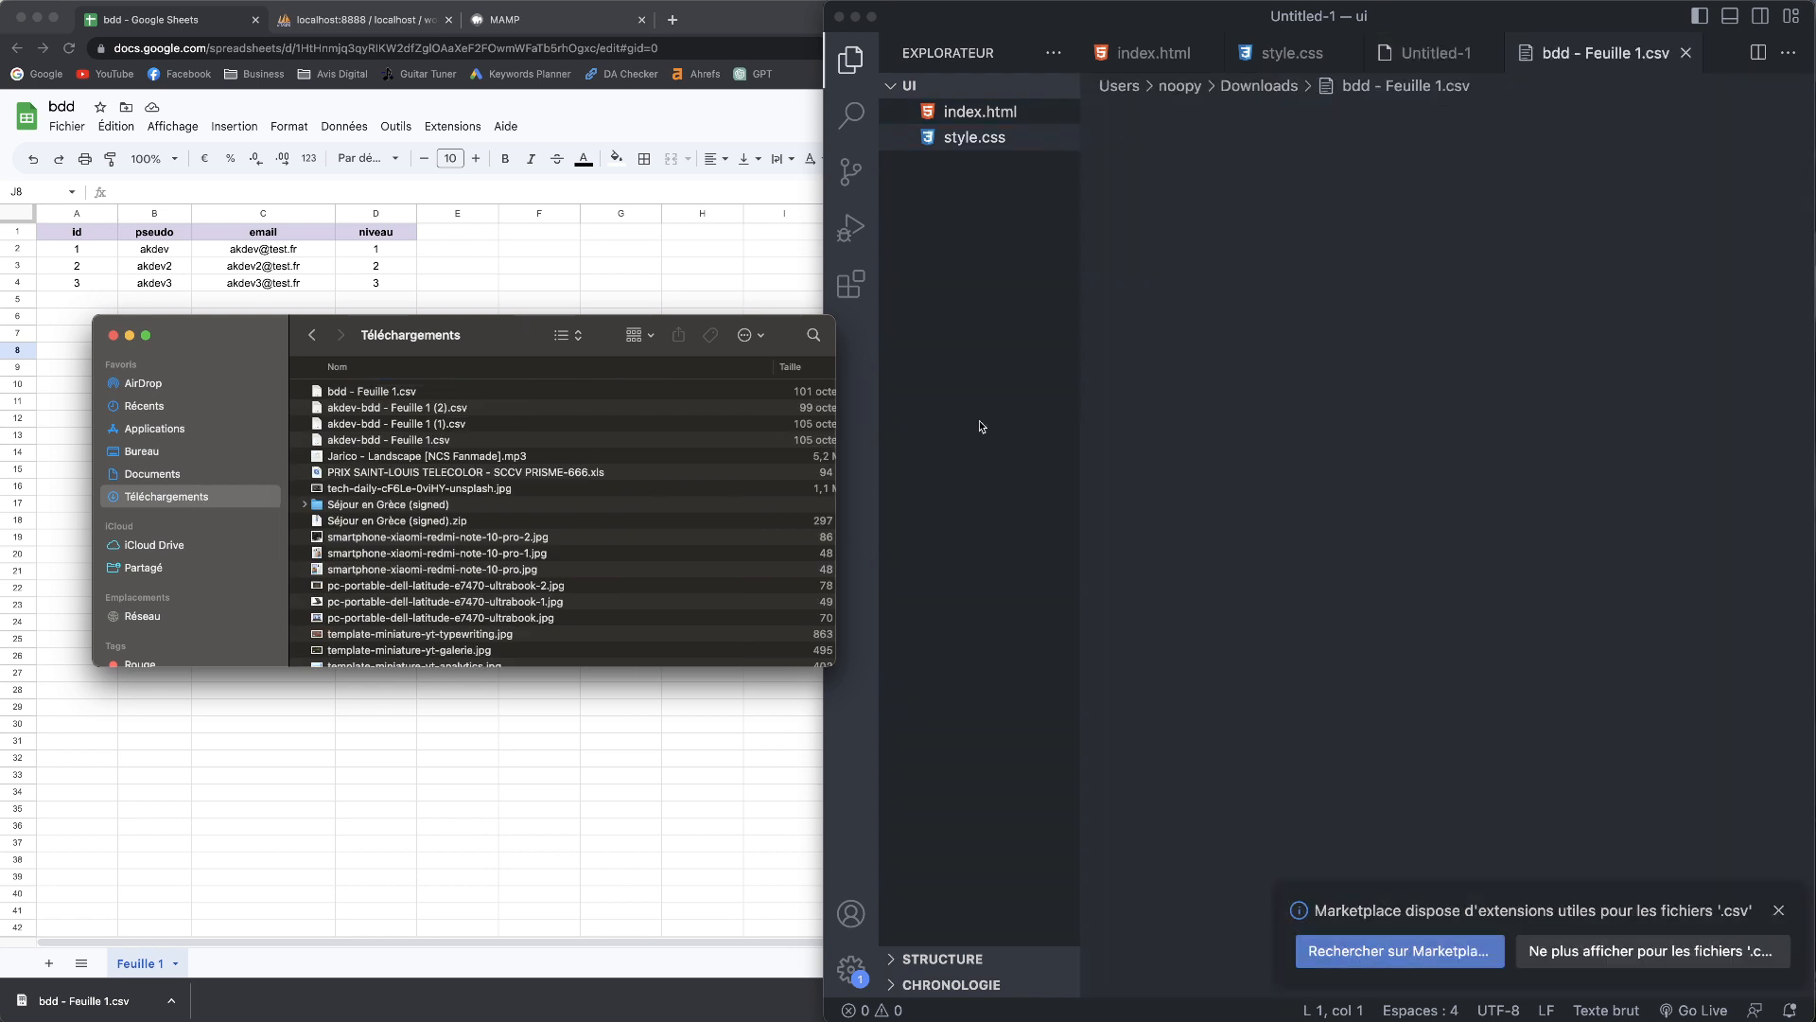
click(113, 335)
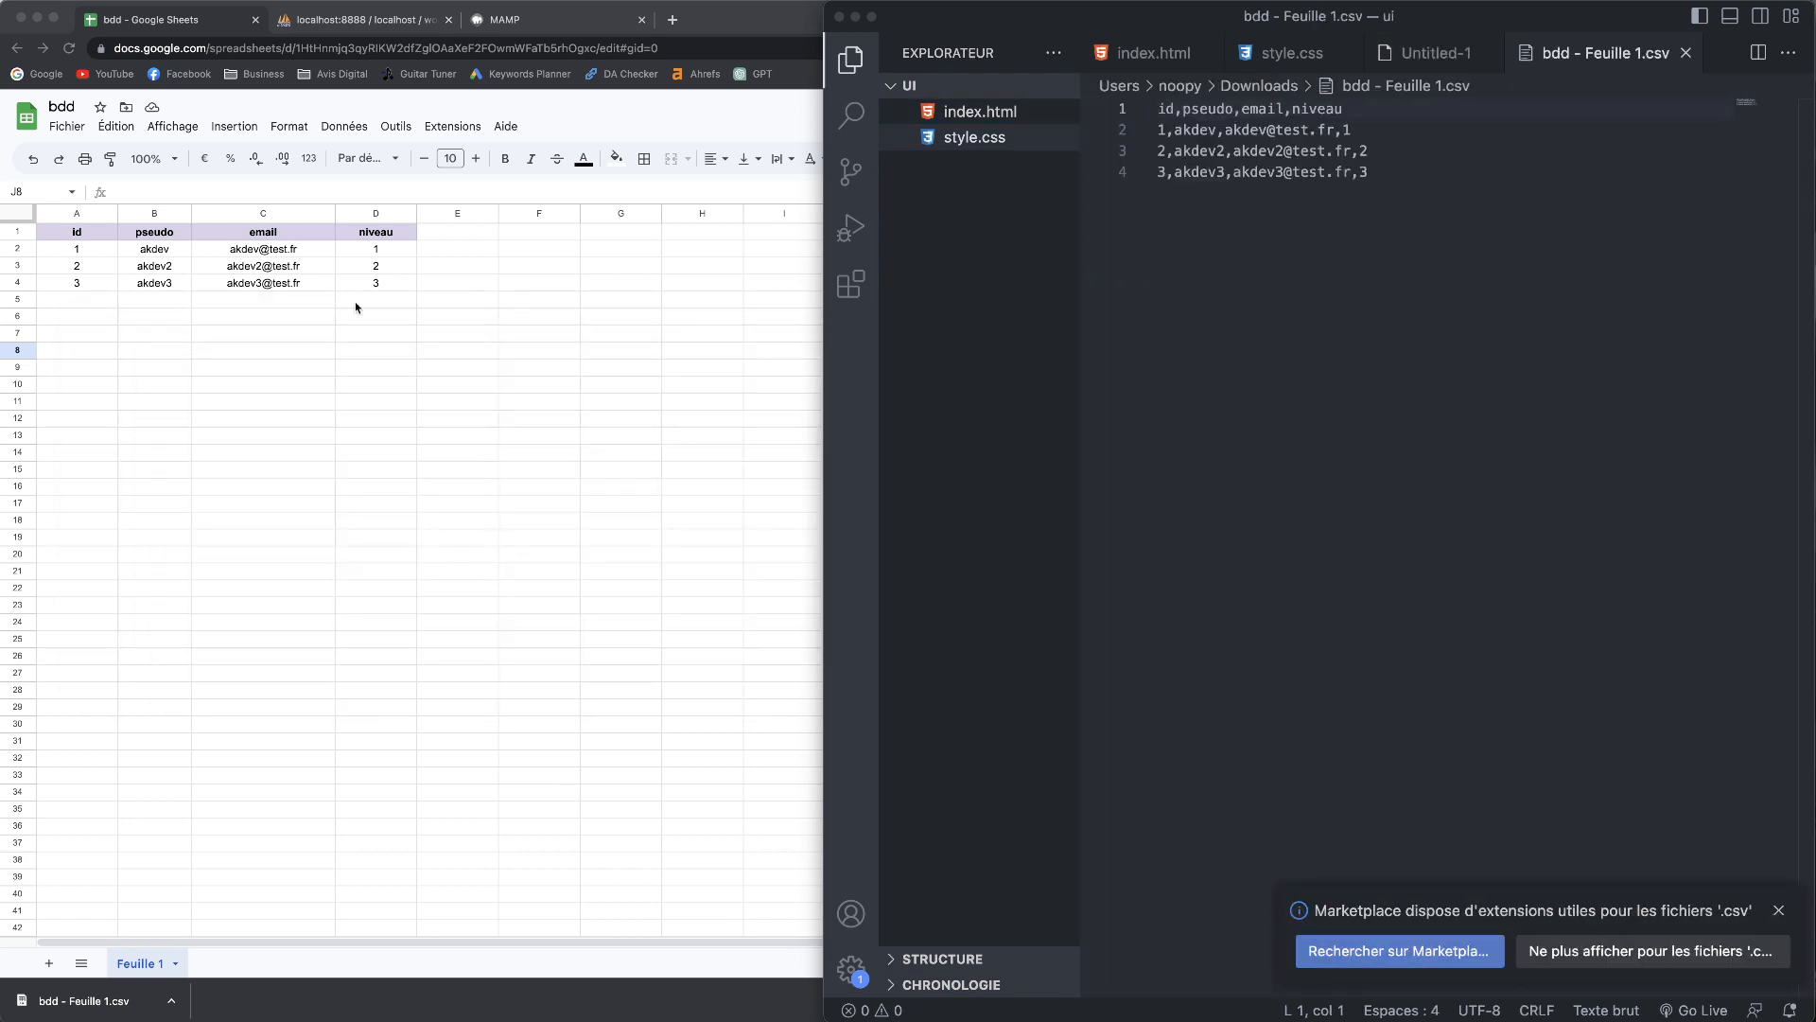
- Examine how the header line and data lines of bdd - Feuille 1.csv are separated by commas
click(1286, 198)
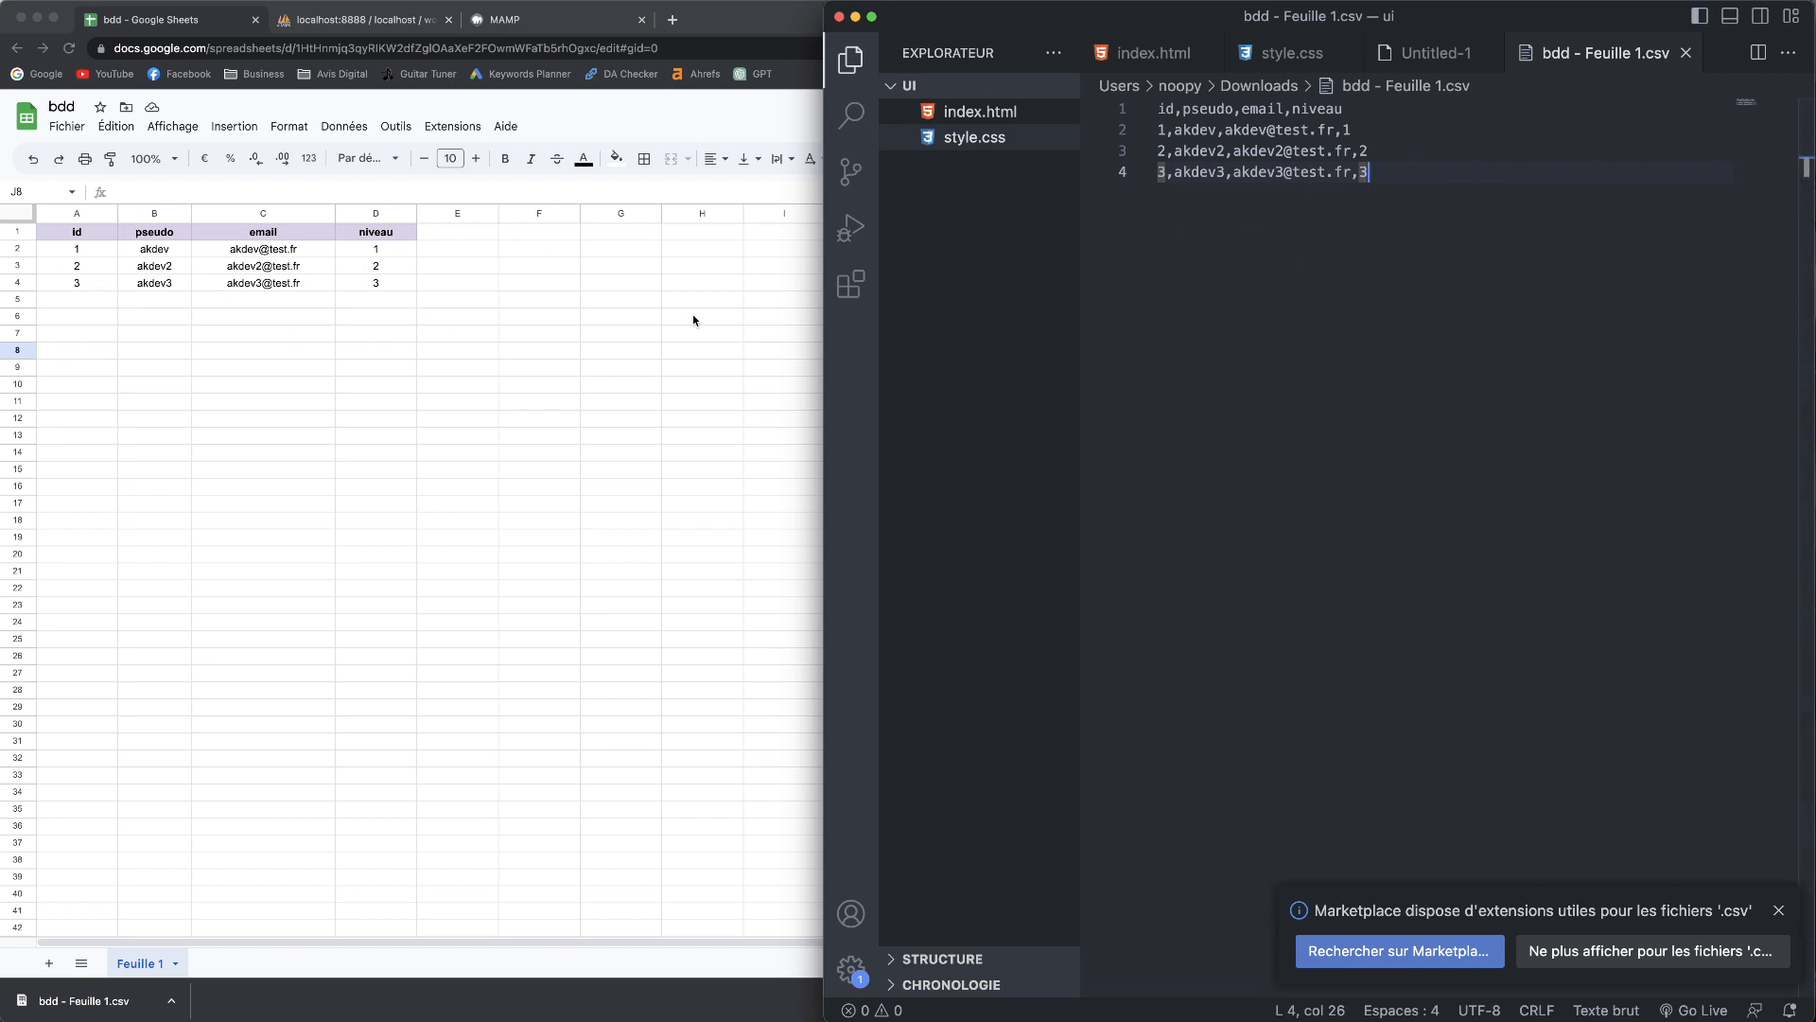
drag(1418, 221, 1158, 108)
click(1247, 222)
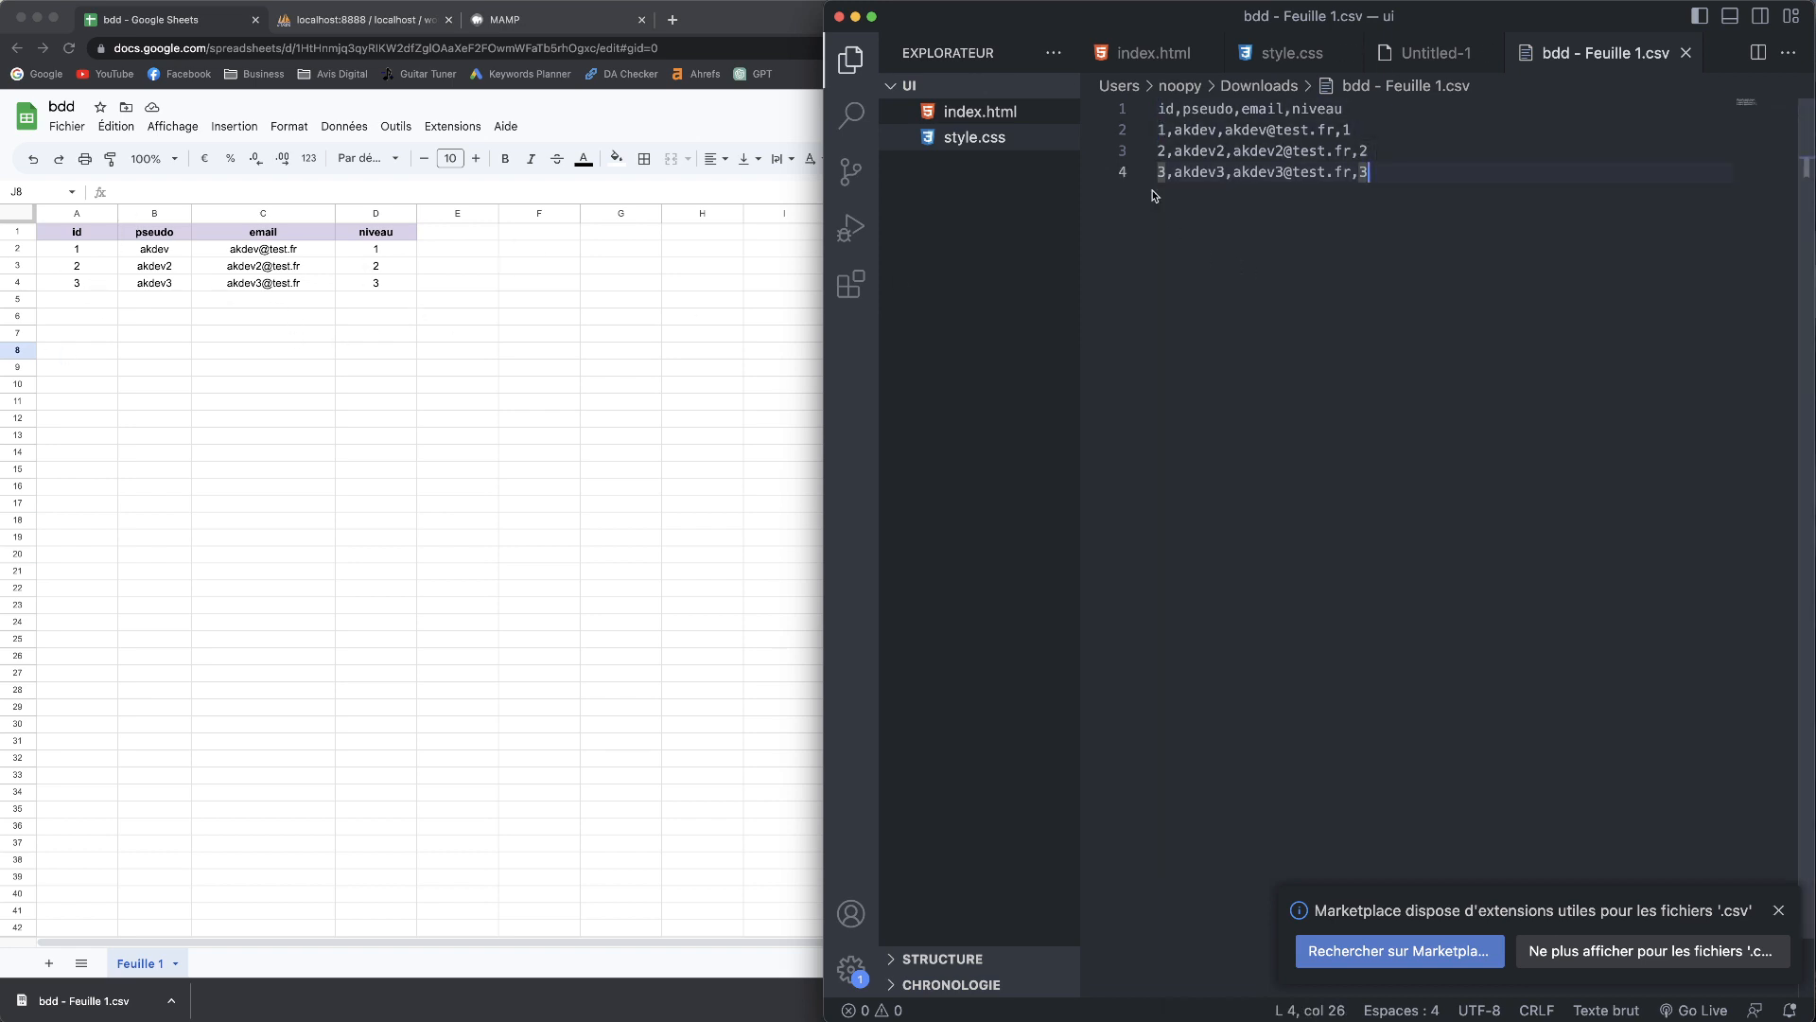
click(1182, 110)
double_click(1199, 172)
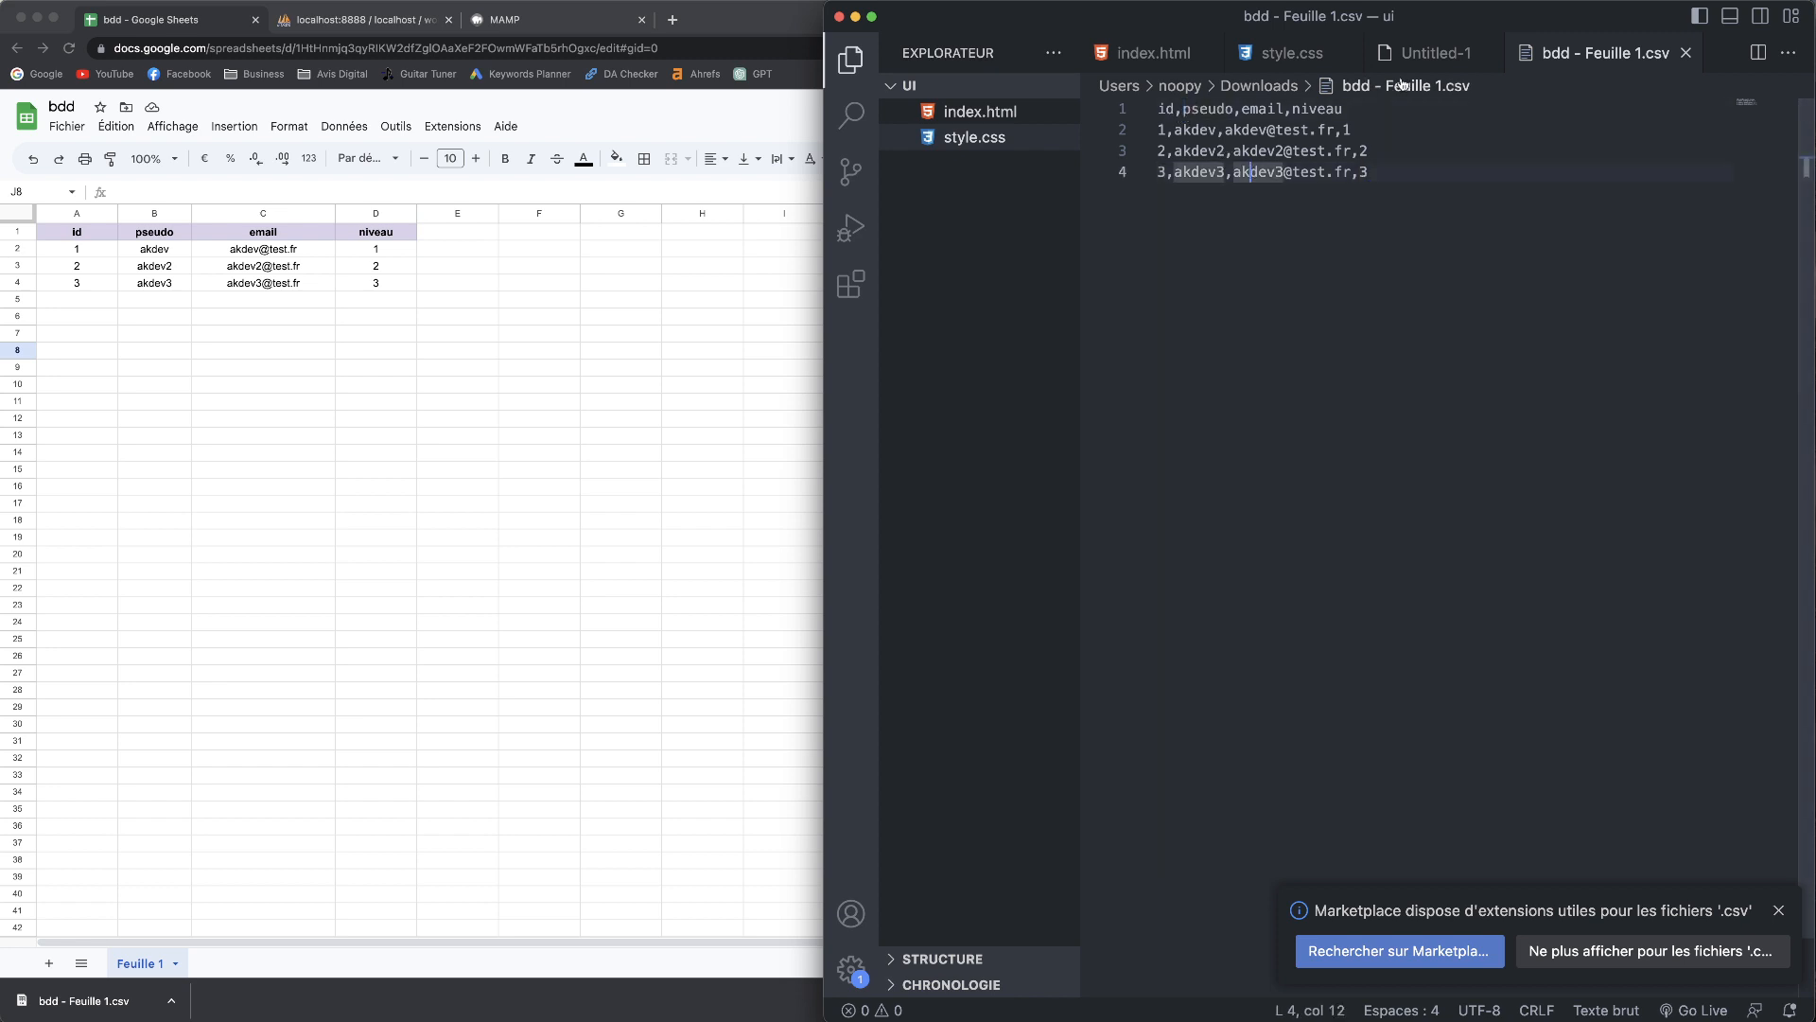
click(1176, 110)
- Review the file download options in Google Sheets and compare the fields of the CSV's header and data lines in VS Code
click(67, 125)
click(67, 126)
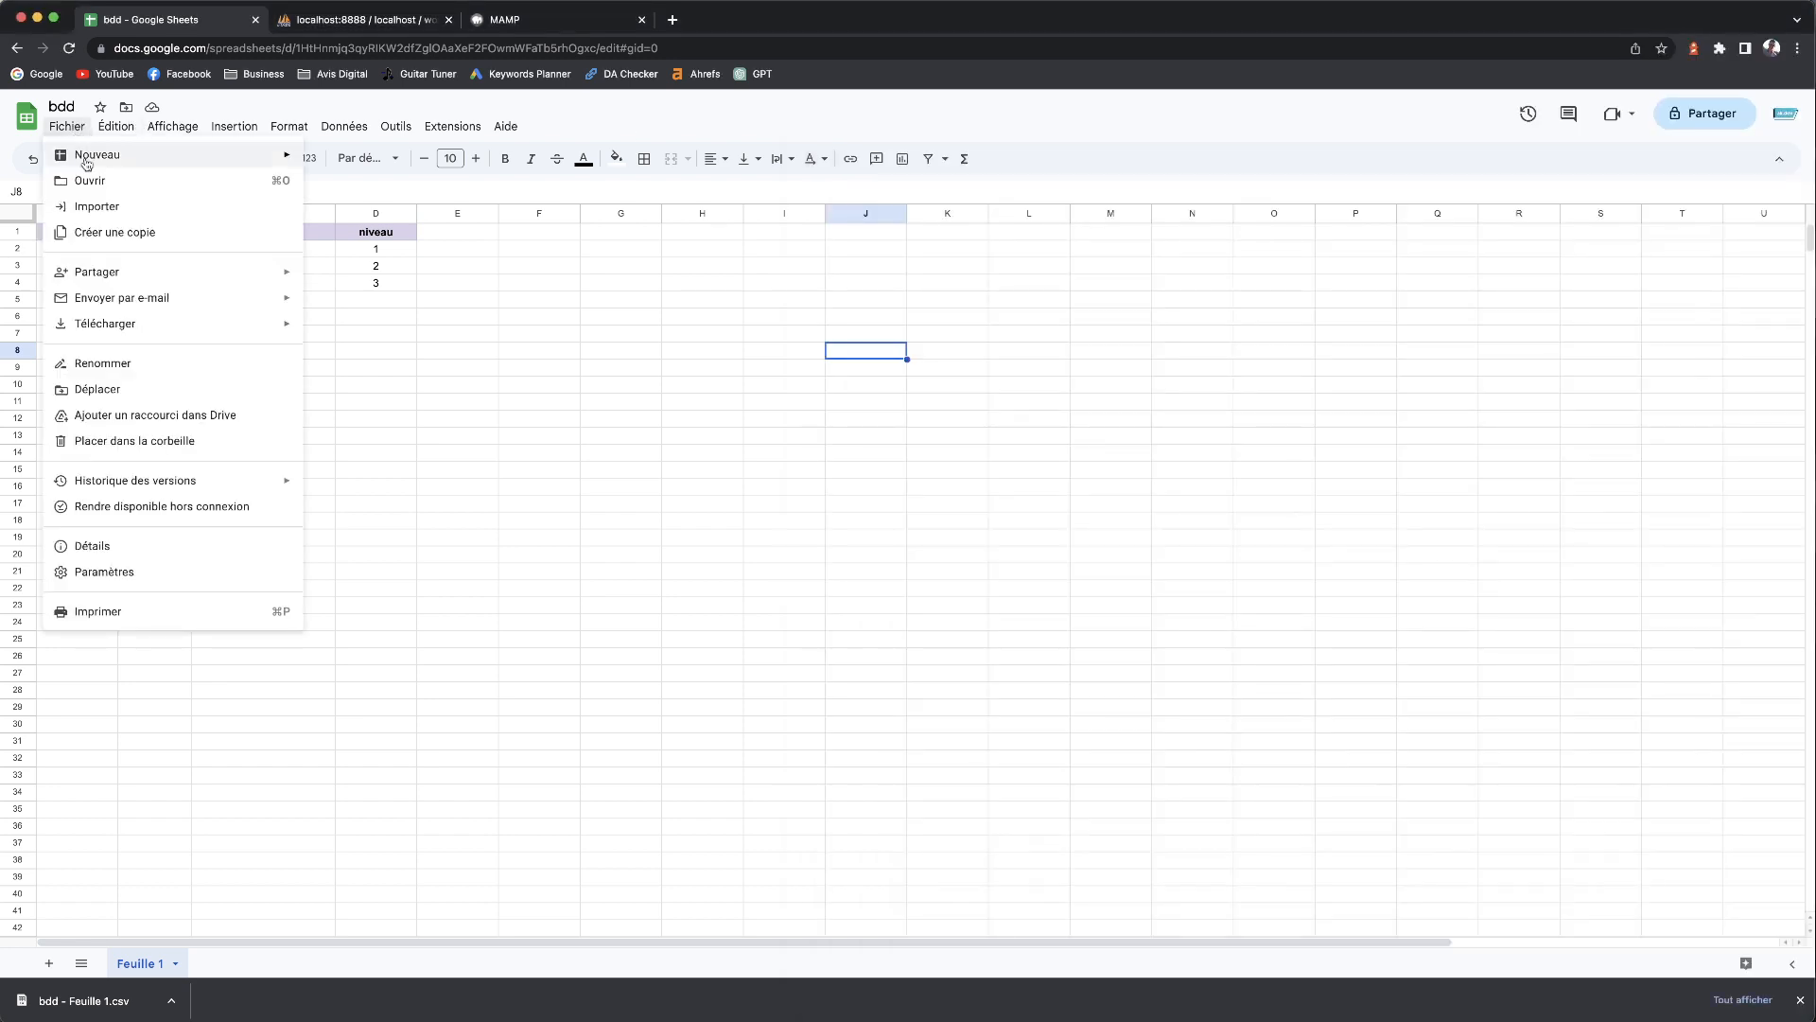
mouse_move(158, 332)
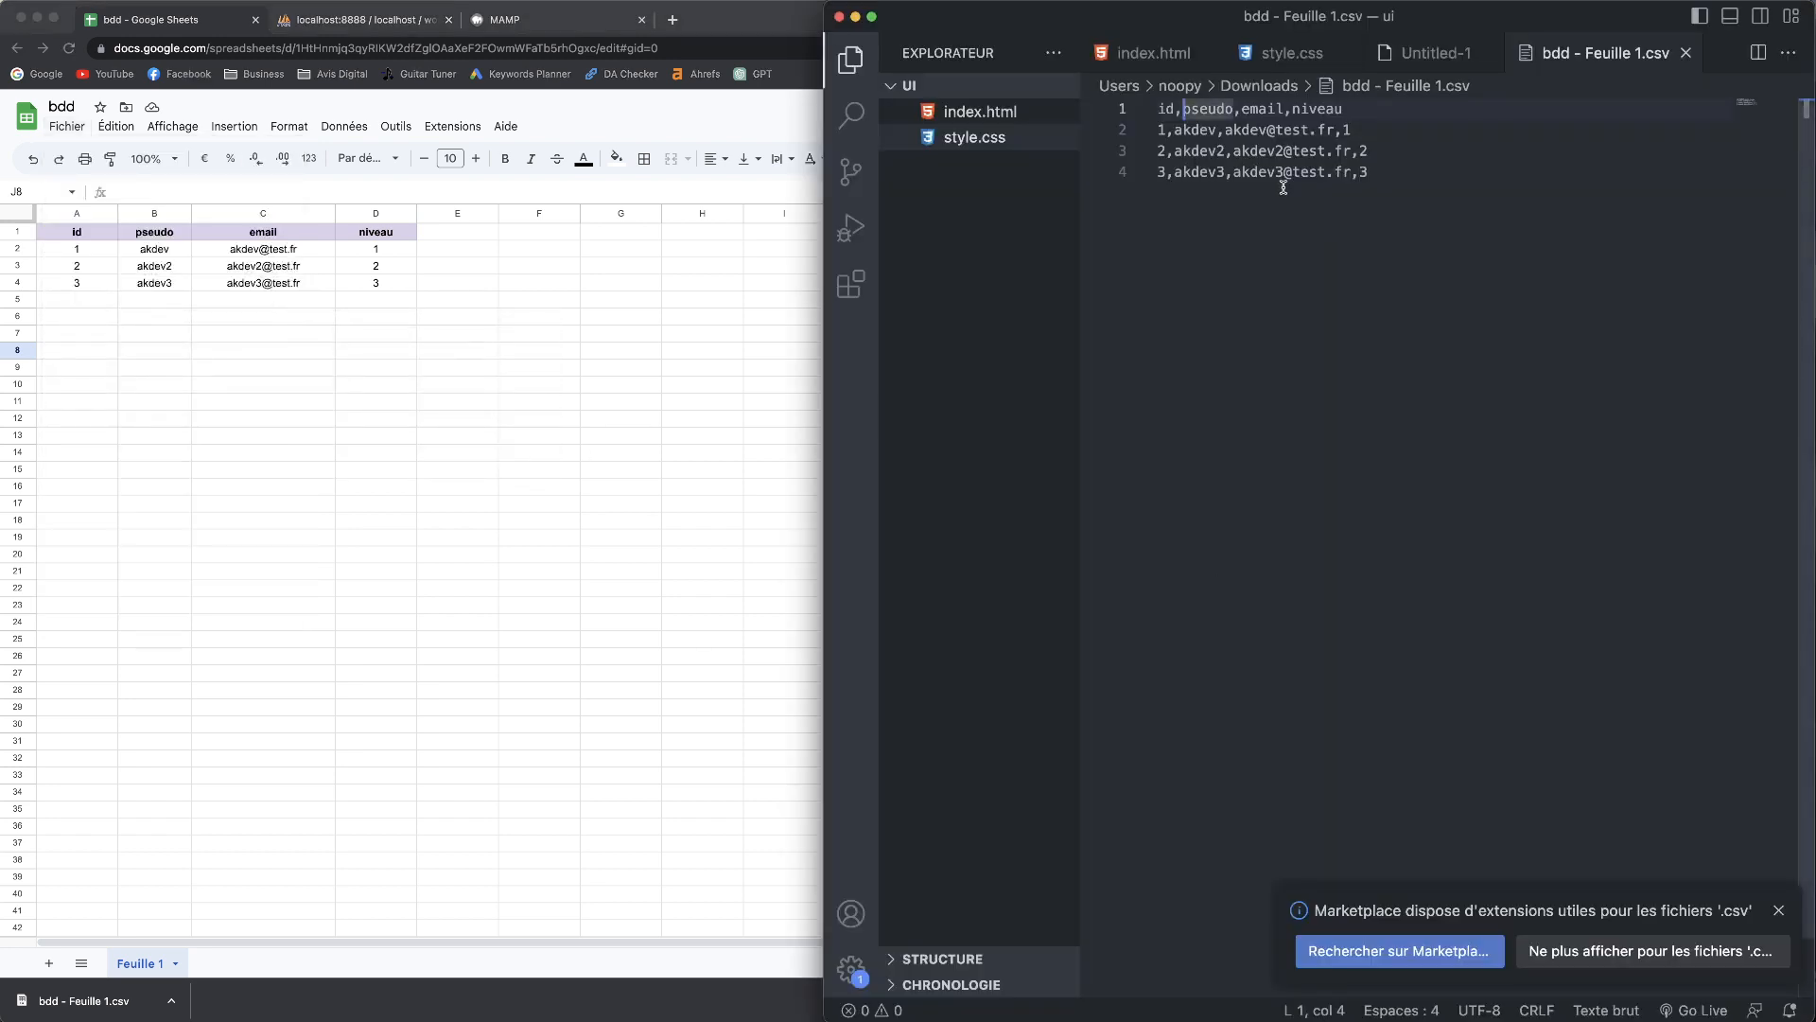
click(1250, 130)
click(1161, 128)
click(1207, 130)
click(1342, 115)
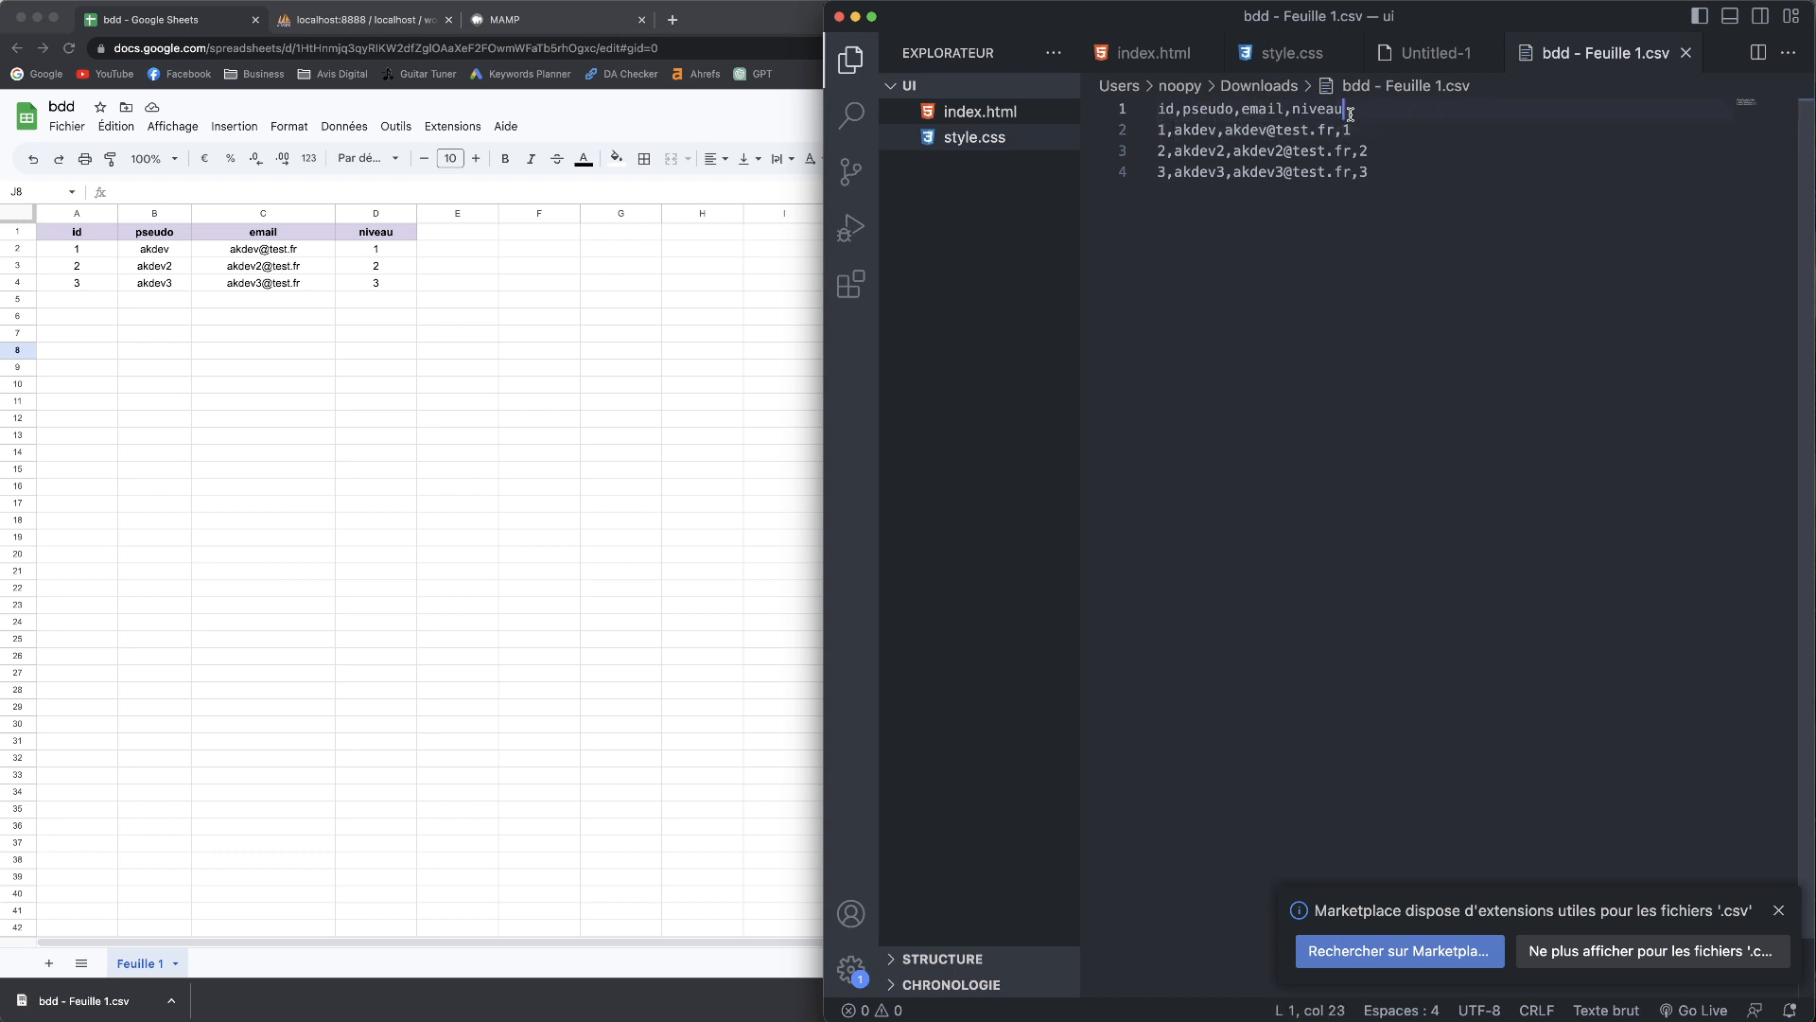
click(1367, 172)
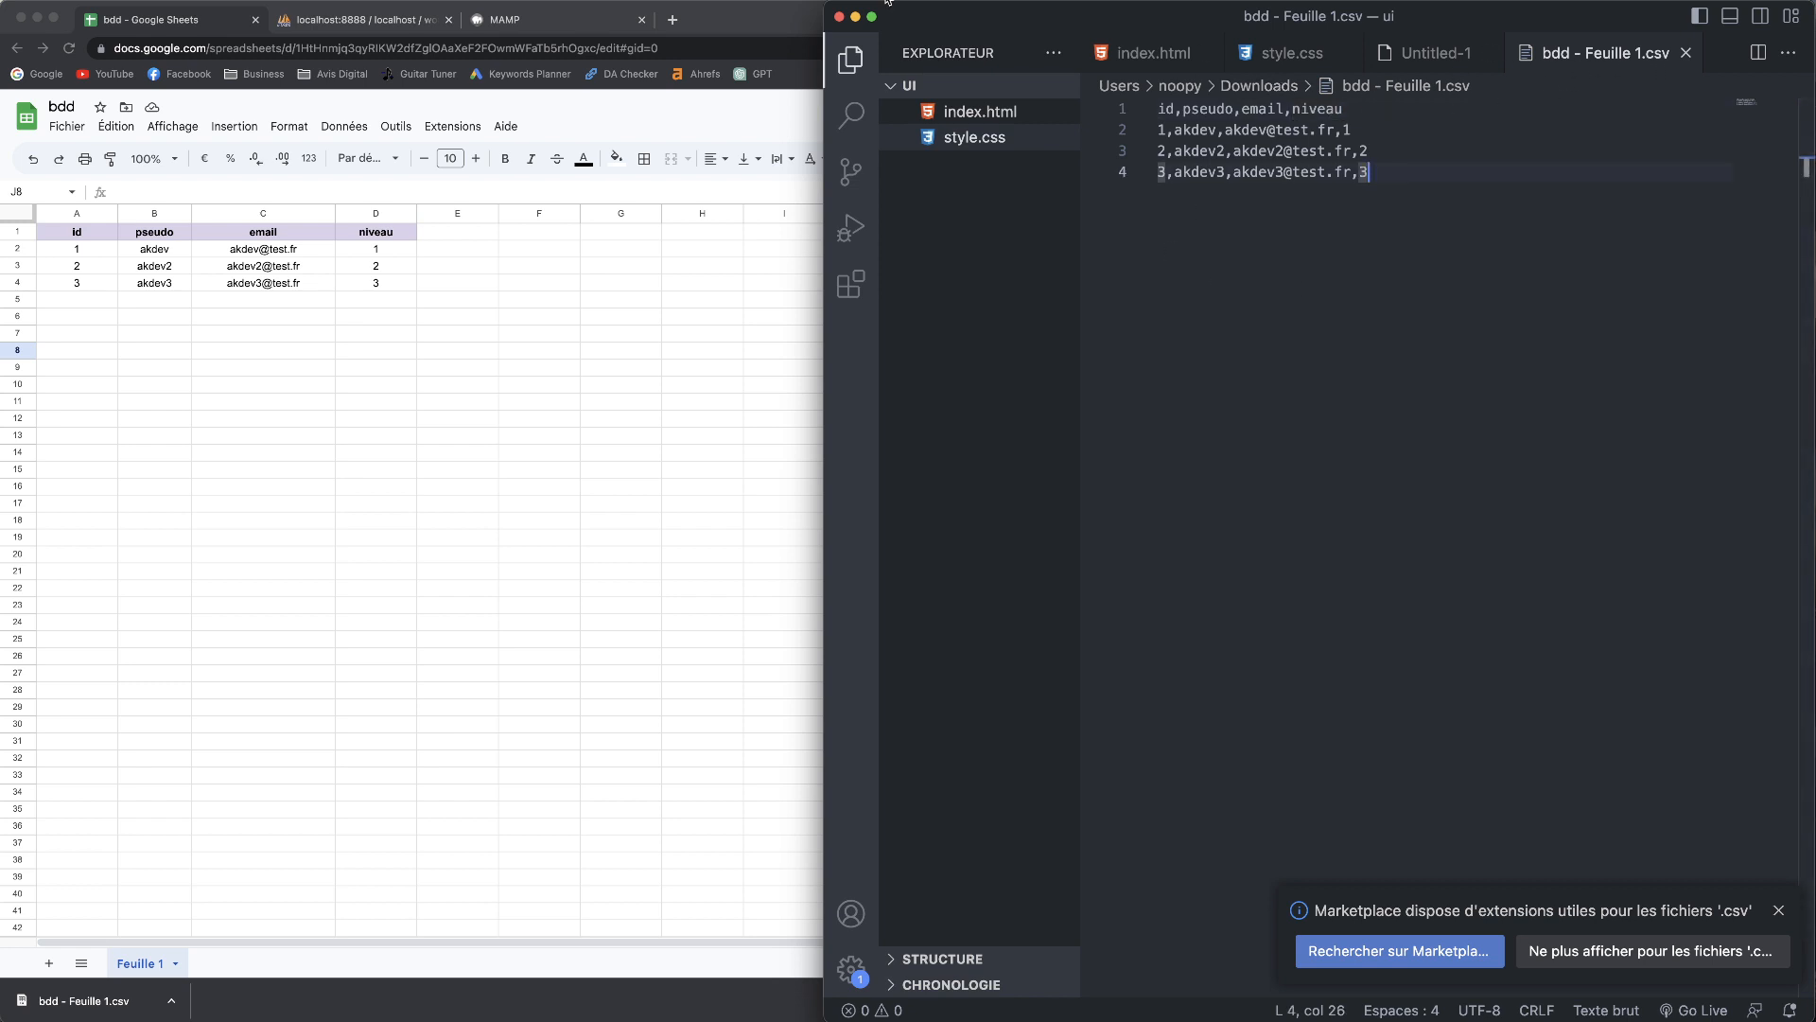
- Switch to phpMyAdmin, view the wordpress database's tables and the list of databases, and compare with the bdd spreadsheet
click(394, 31)
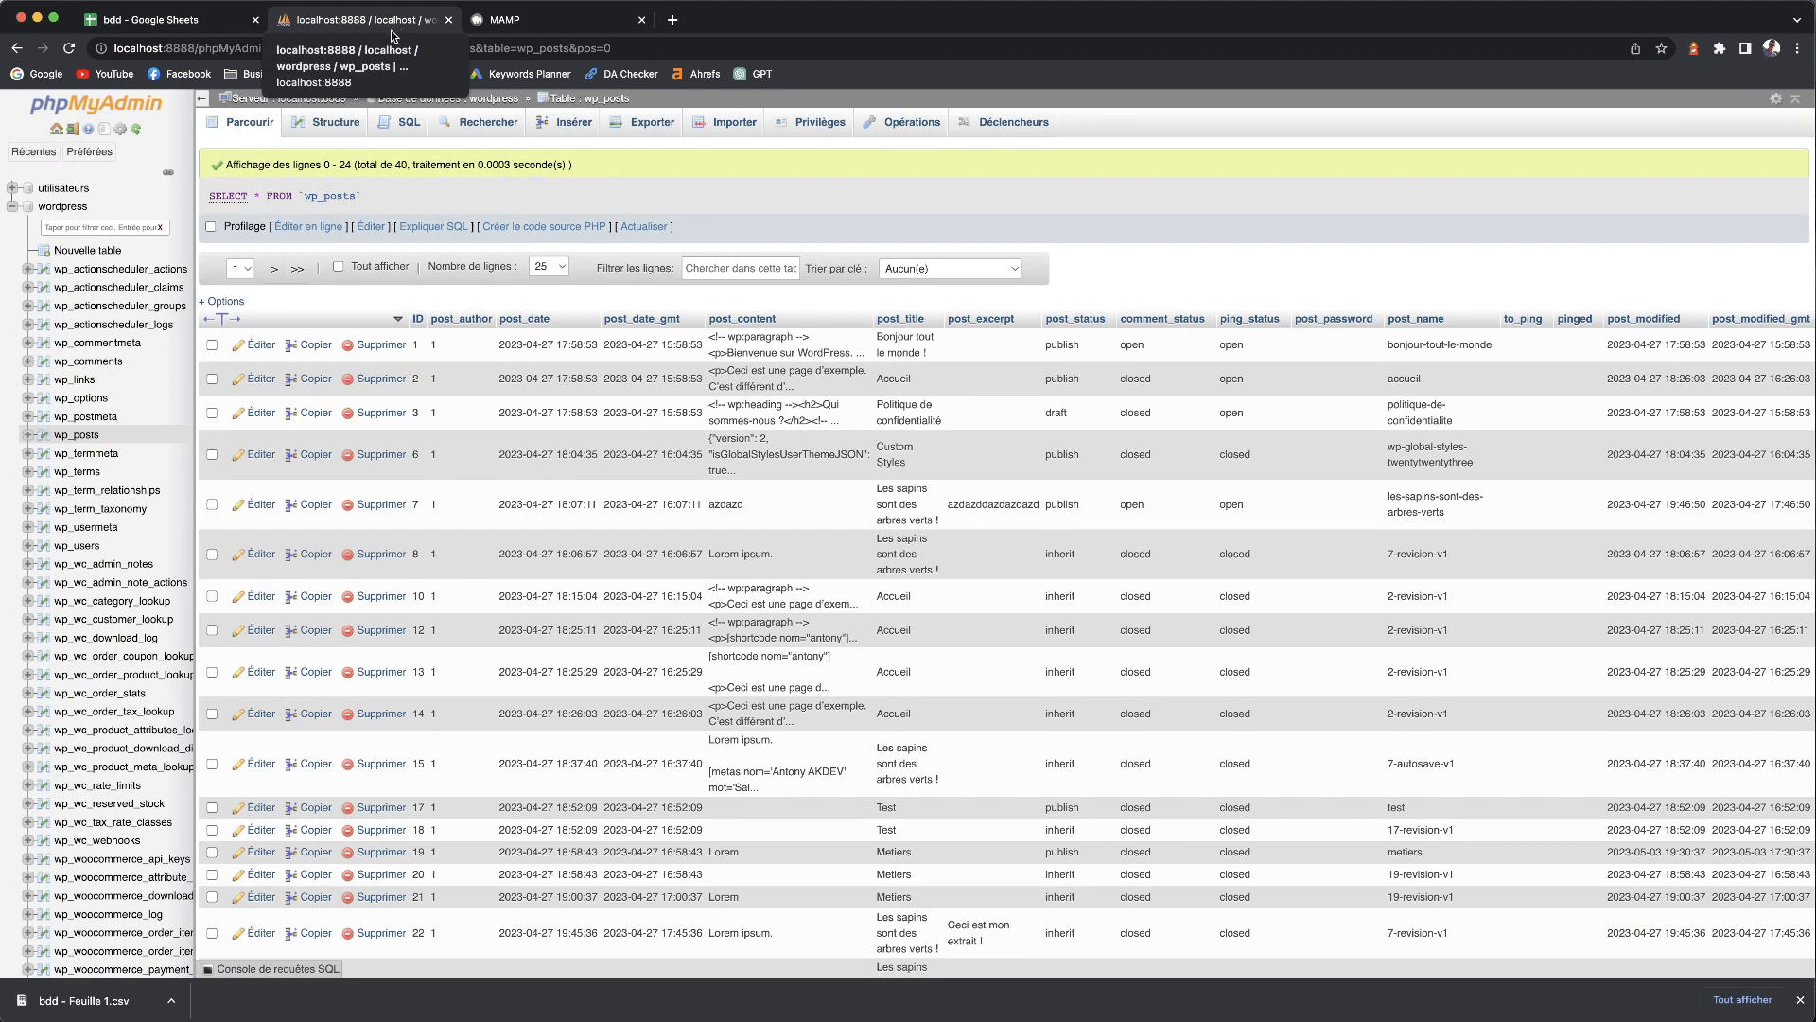
click(67, 215)
click(13, 207)
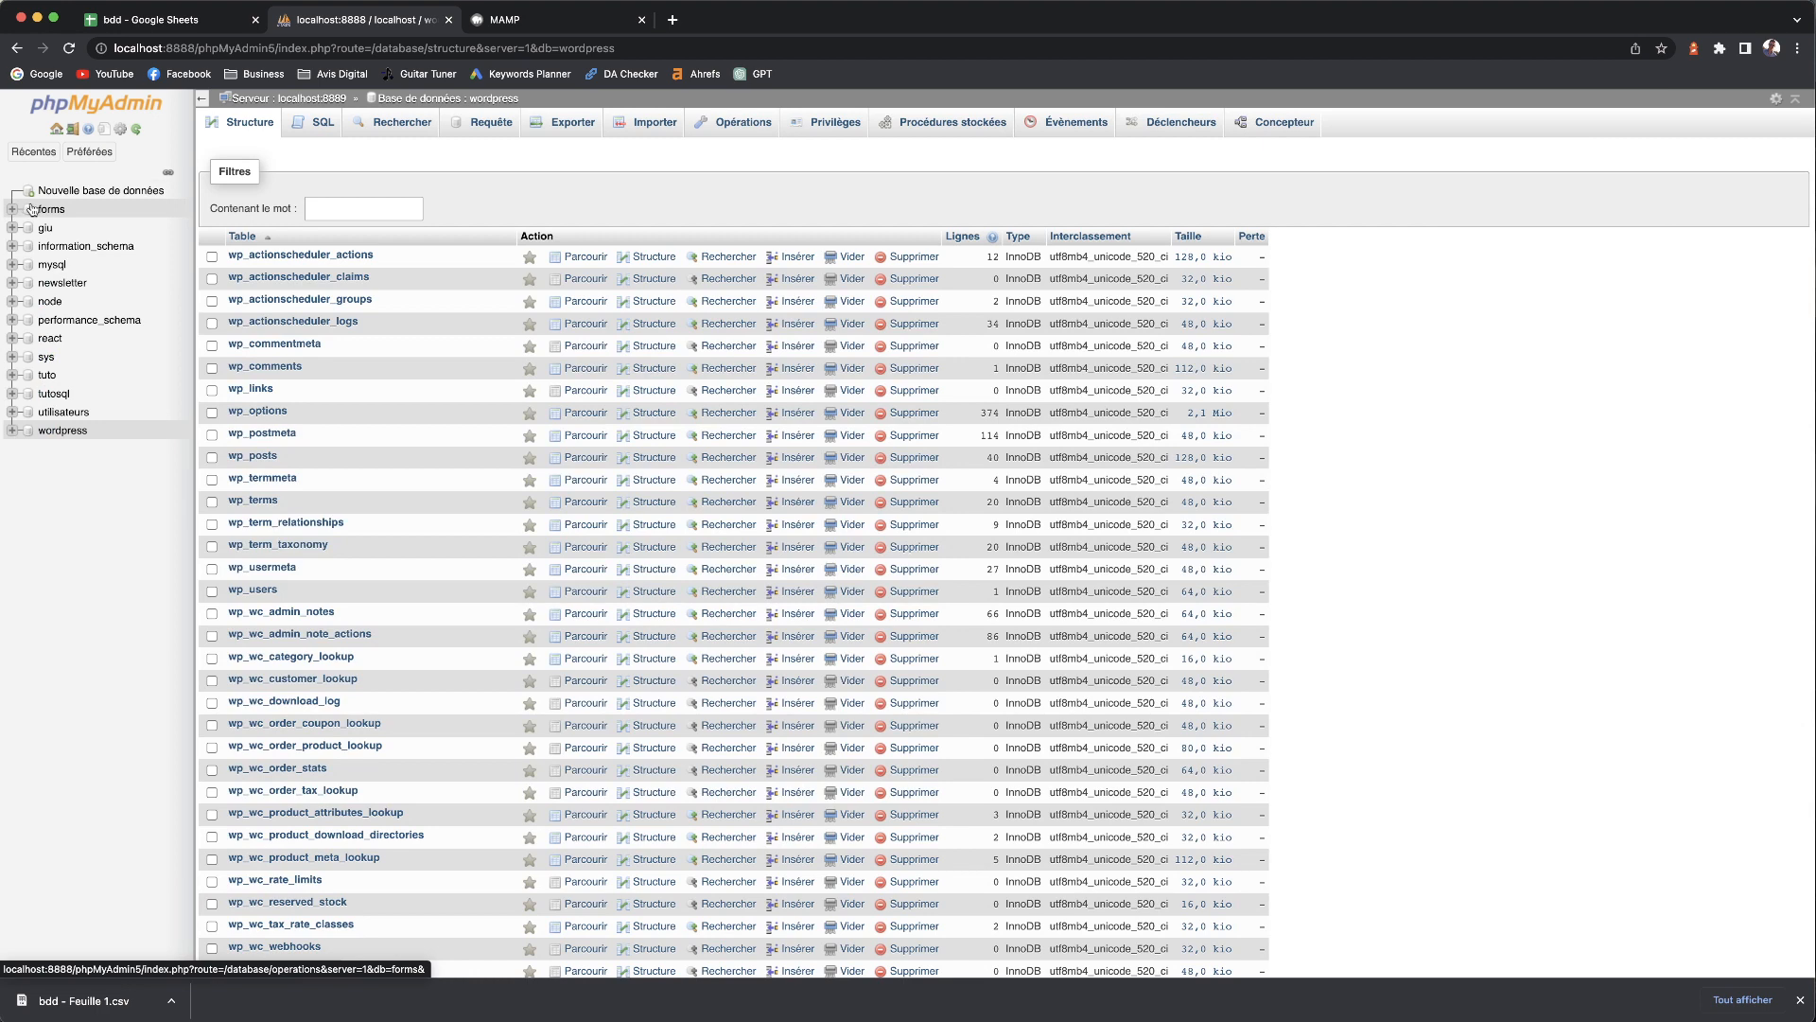
click(152, 24)
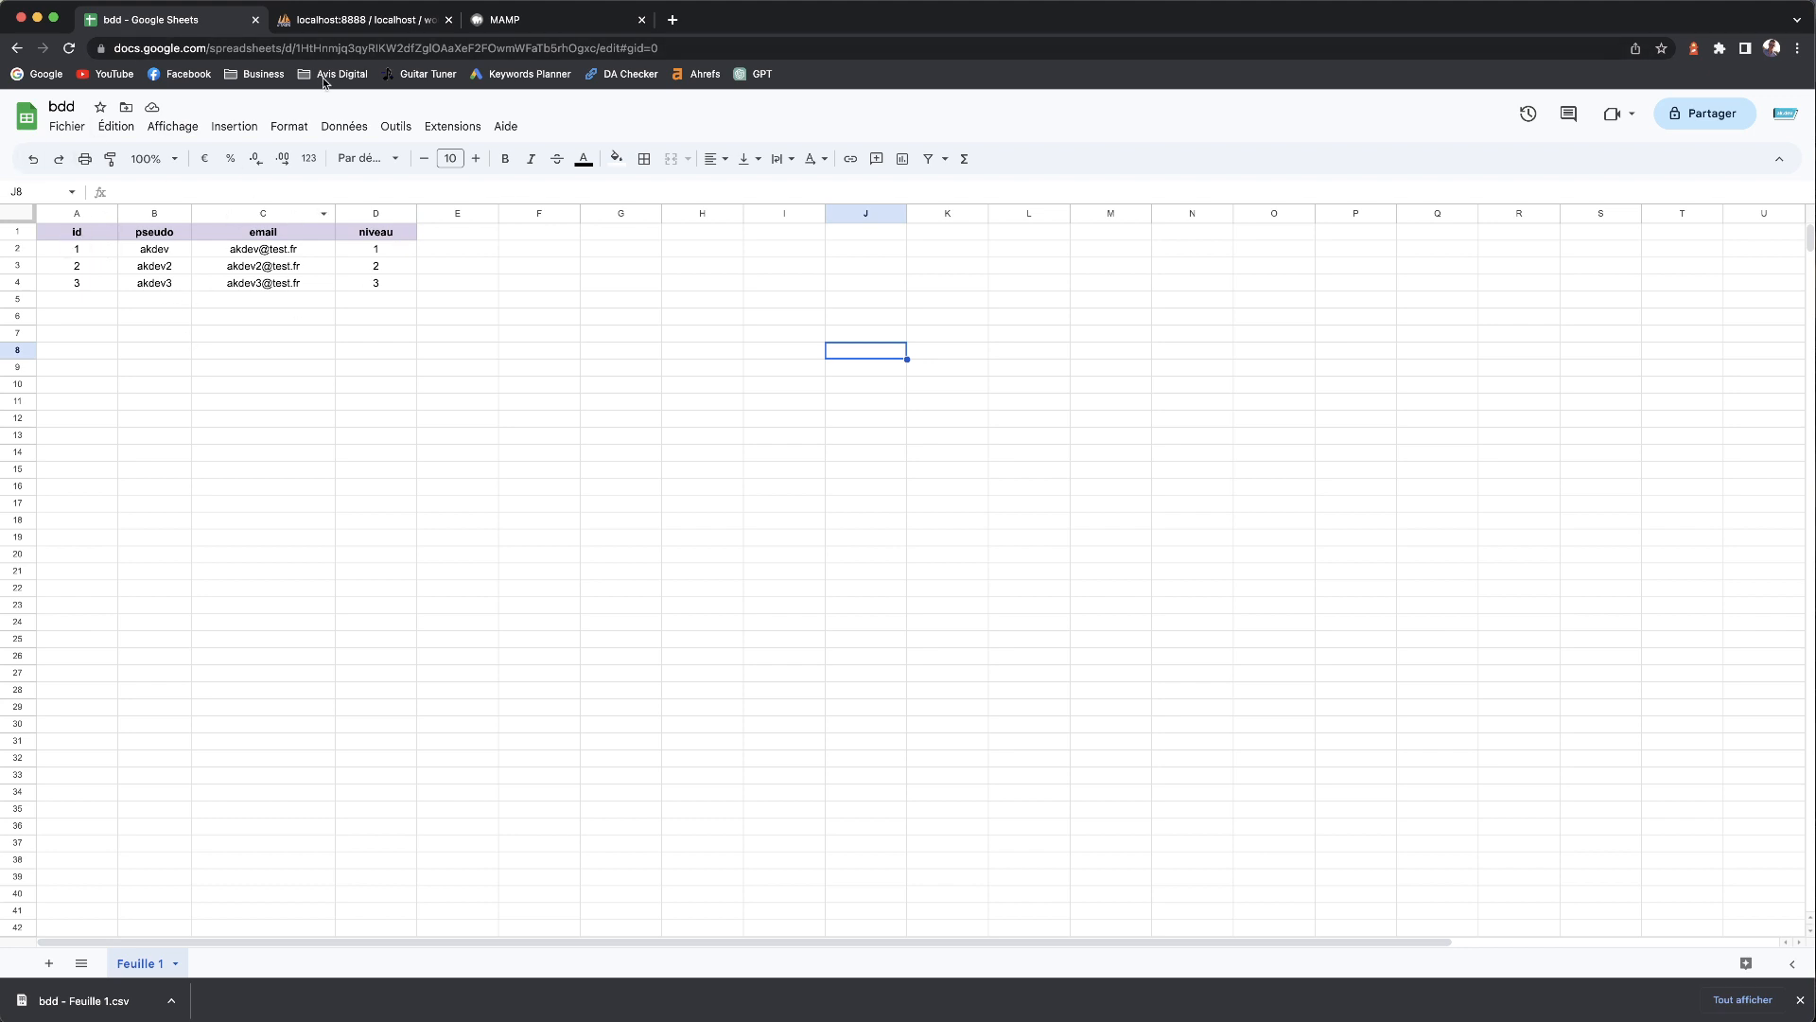
click(333, 21)
- Create a new database named akdev with the utf8_general_ci collation
click(55, 192)
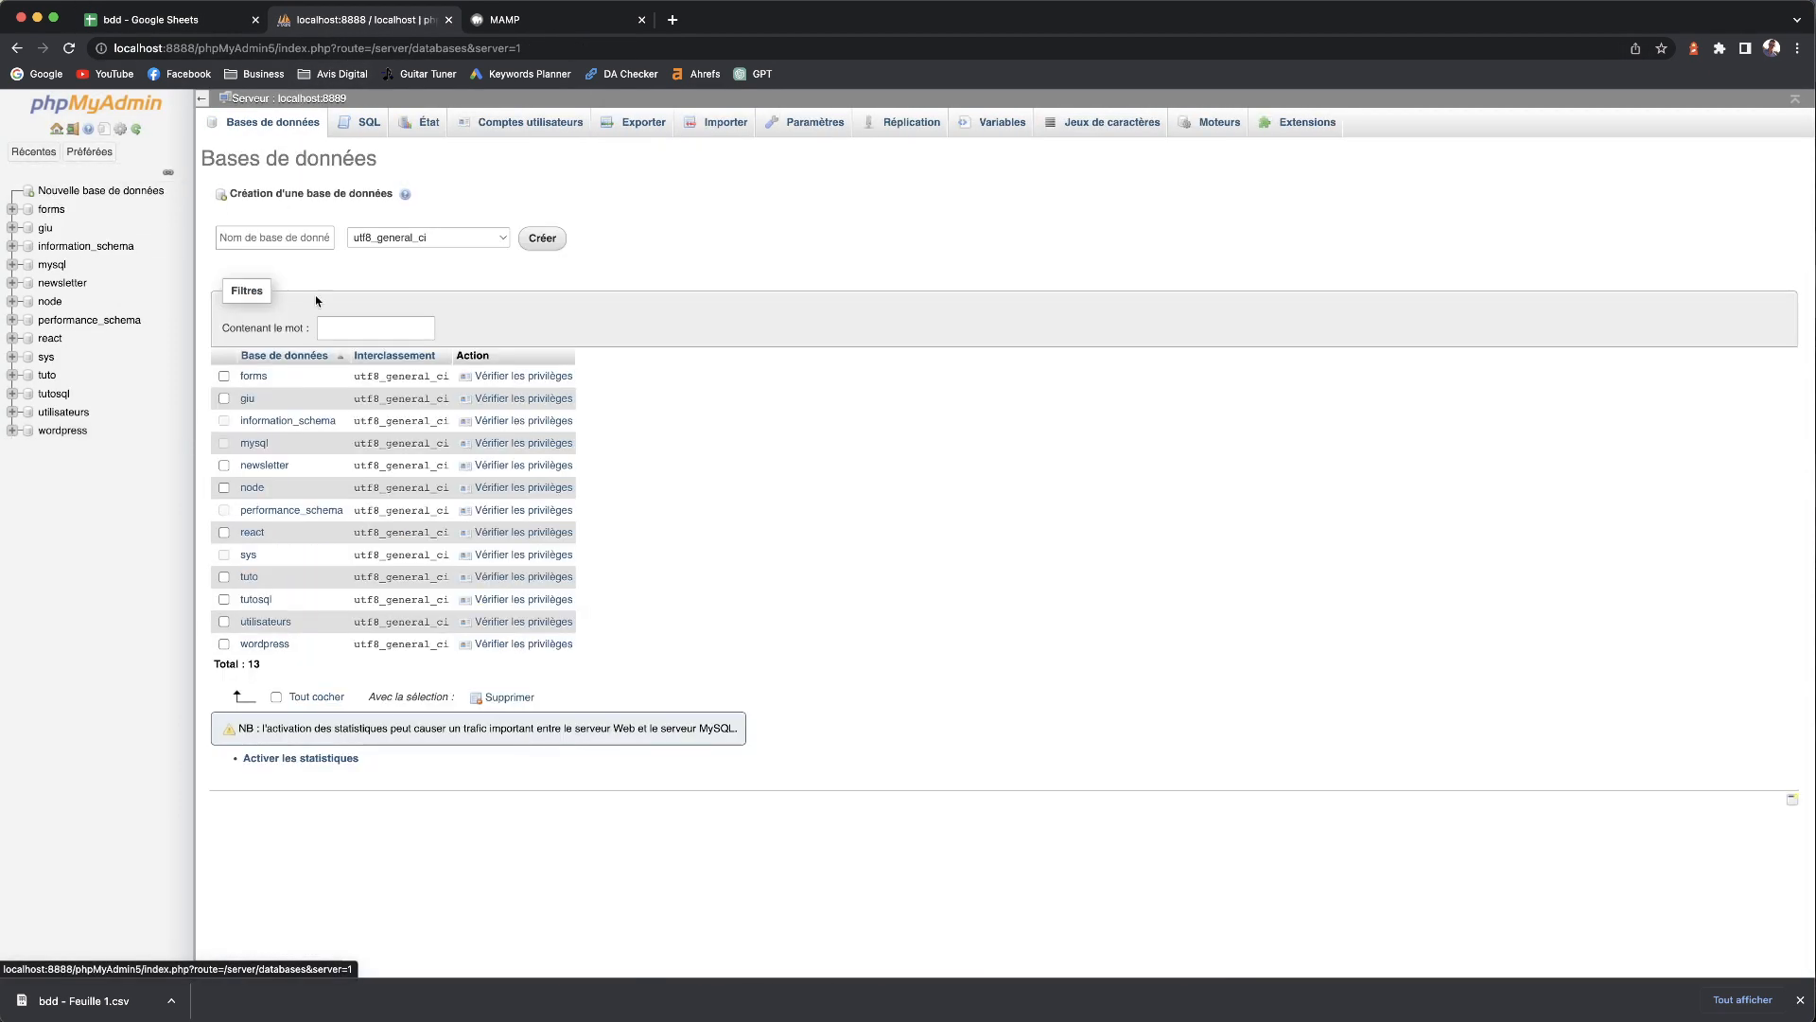
click(286, 240)
text(akdev)
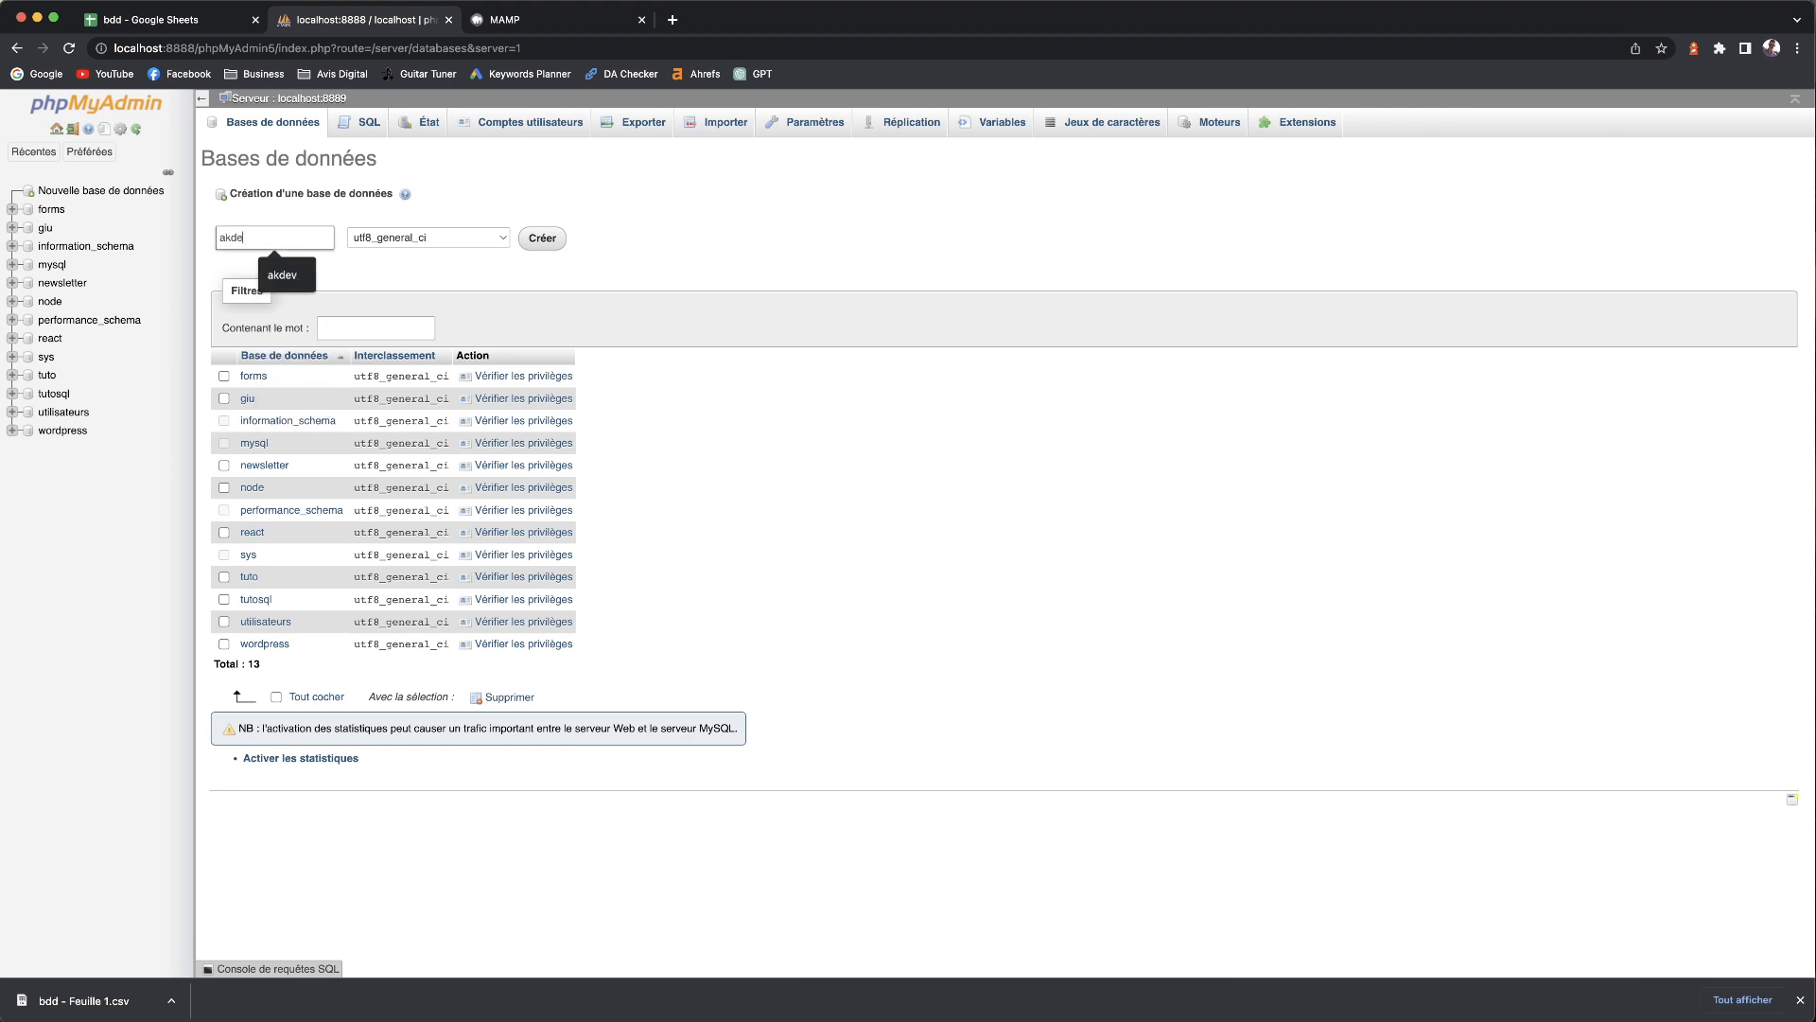
click(539, 237)
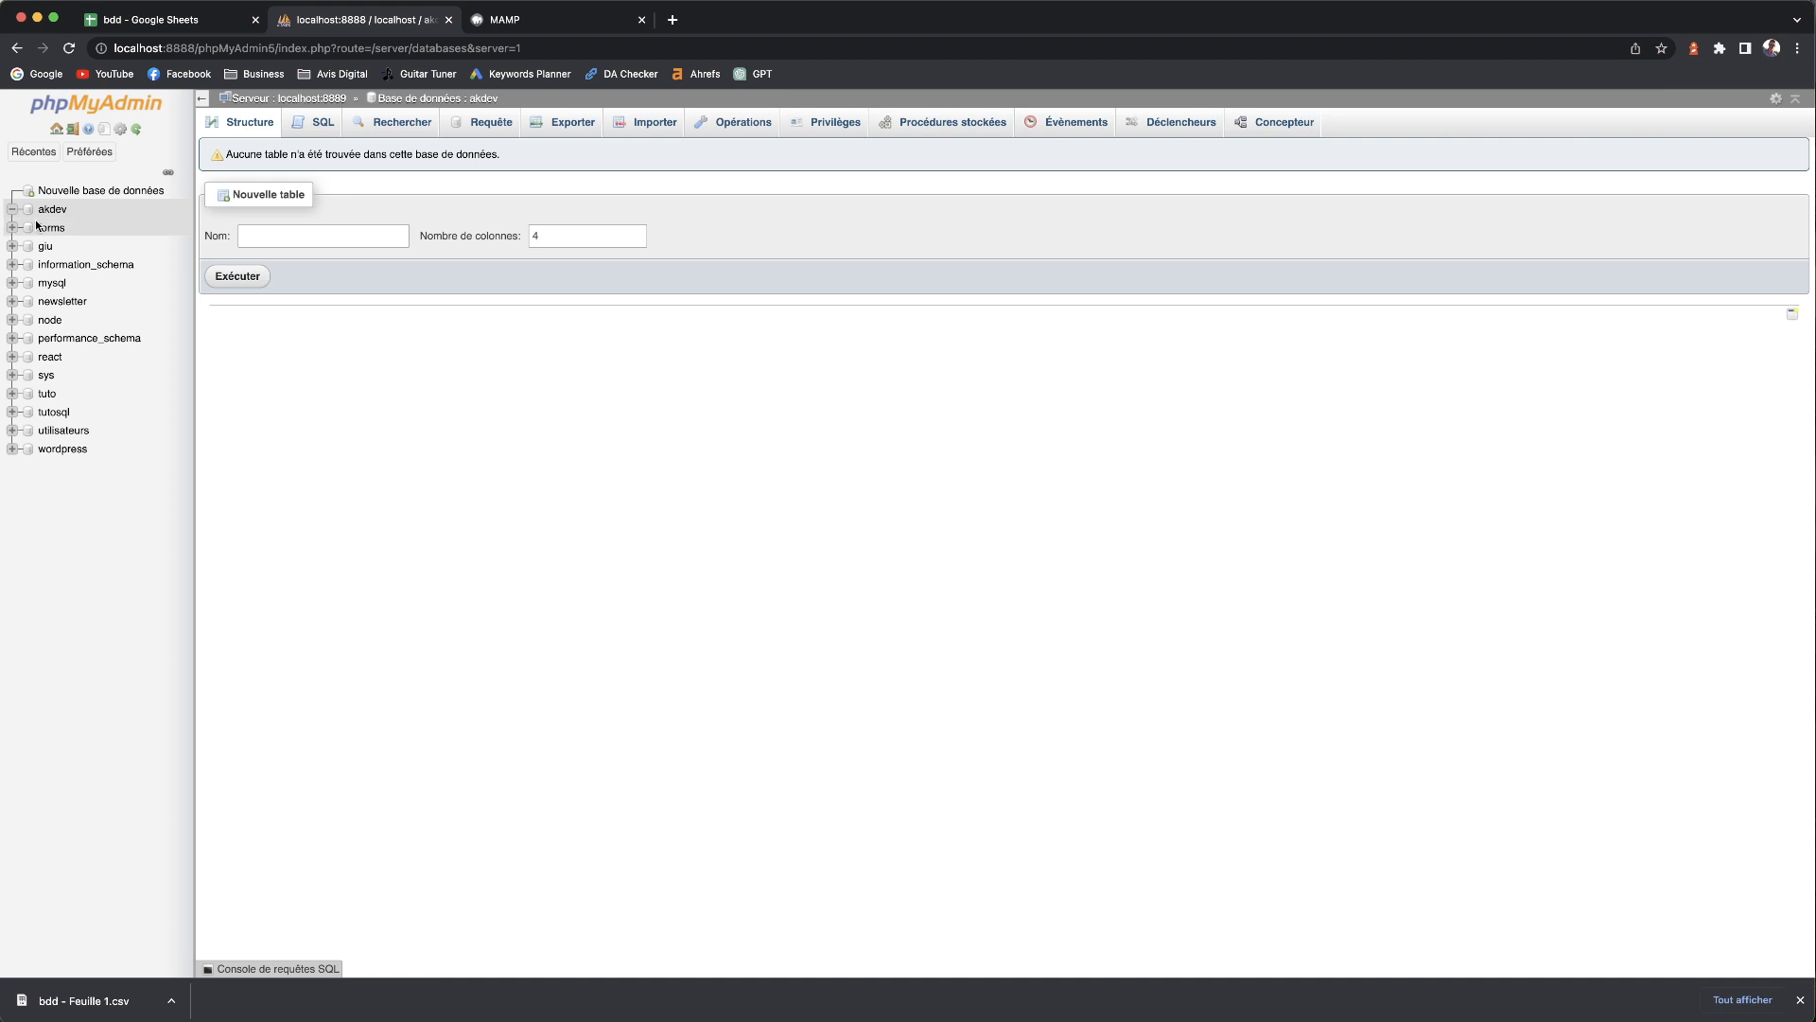
- Open the import form of the akdev database and choose bdd - Feuille 1.csv as the file to import
click(12, 450)
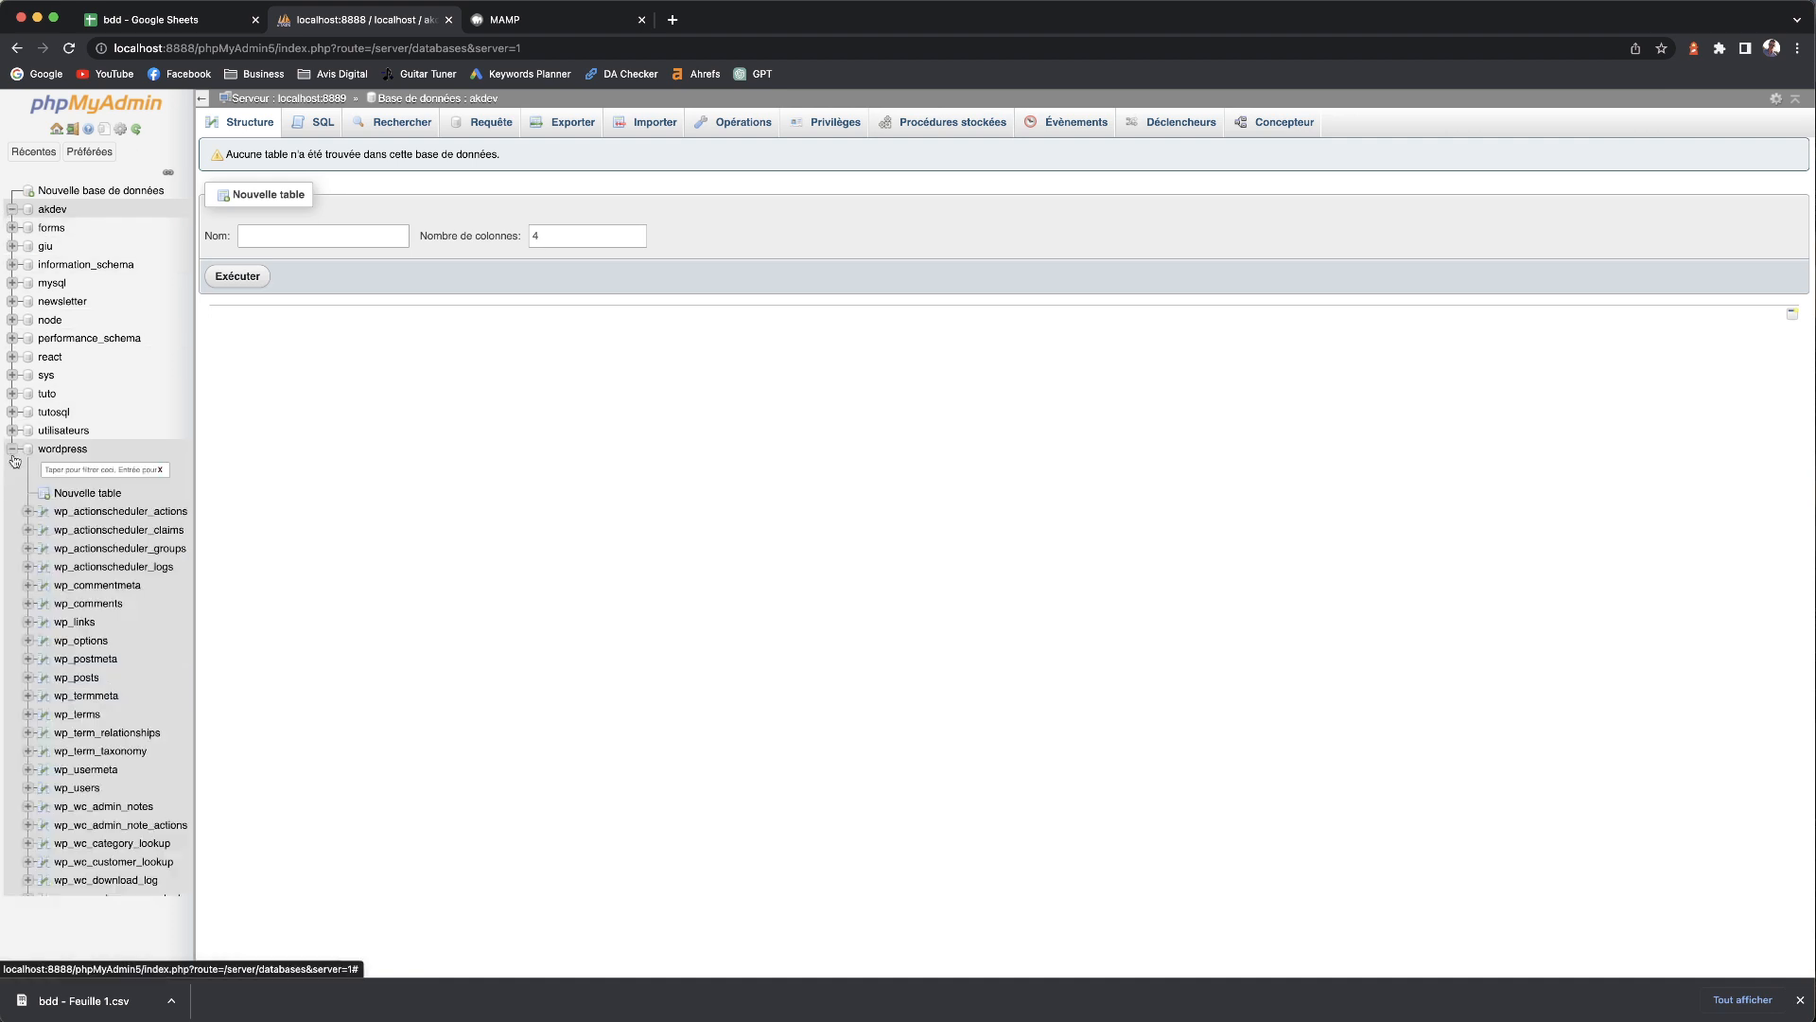
click(12, 450)
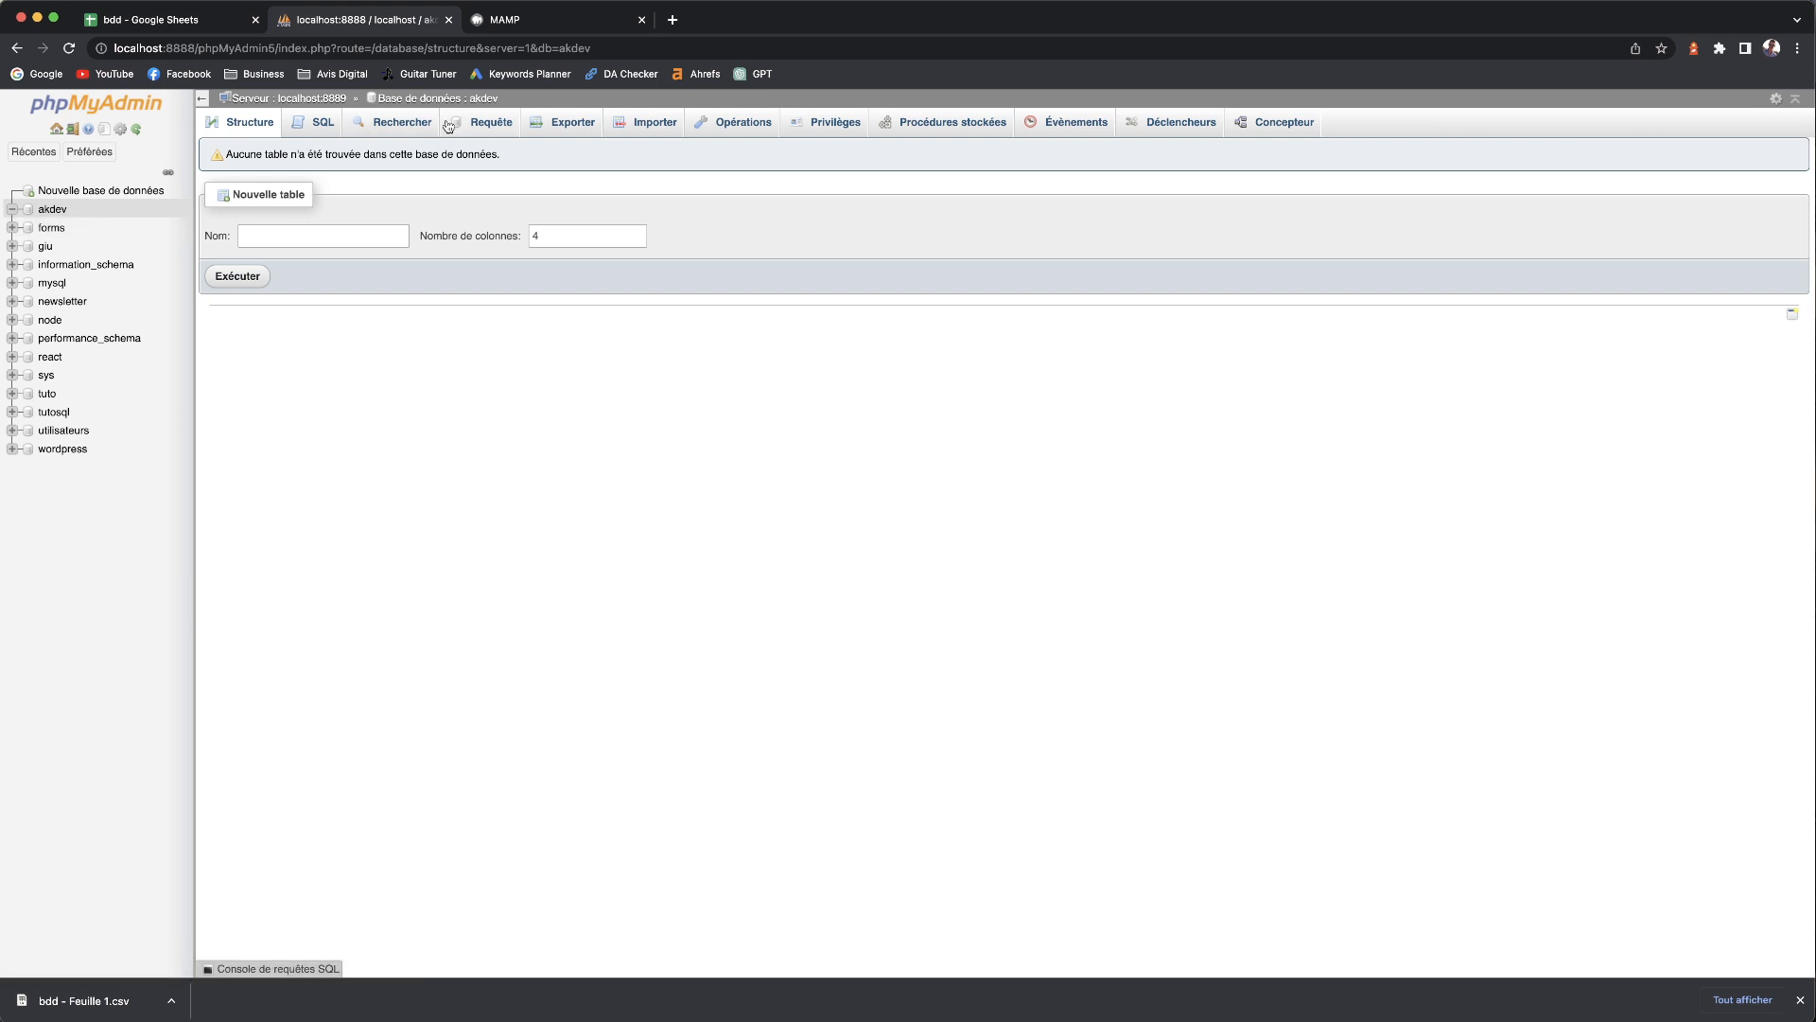
click(653, 127)
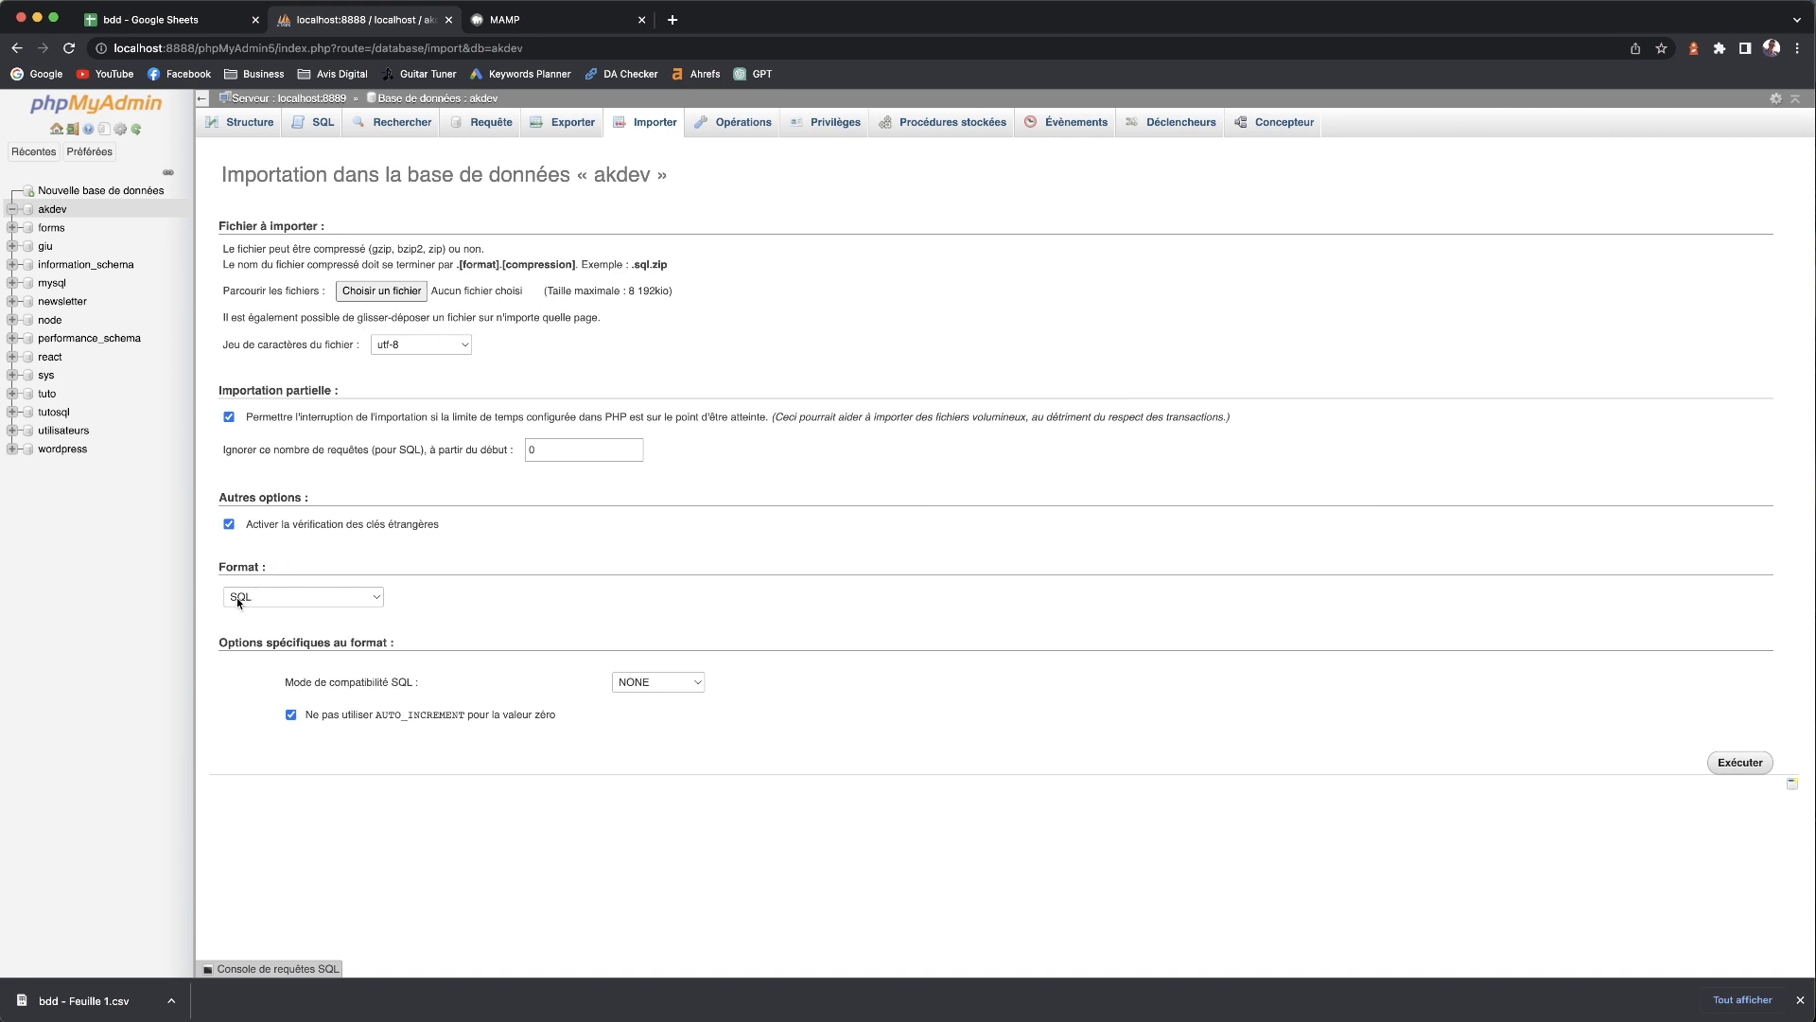
click(381, 291)
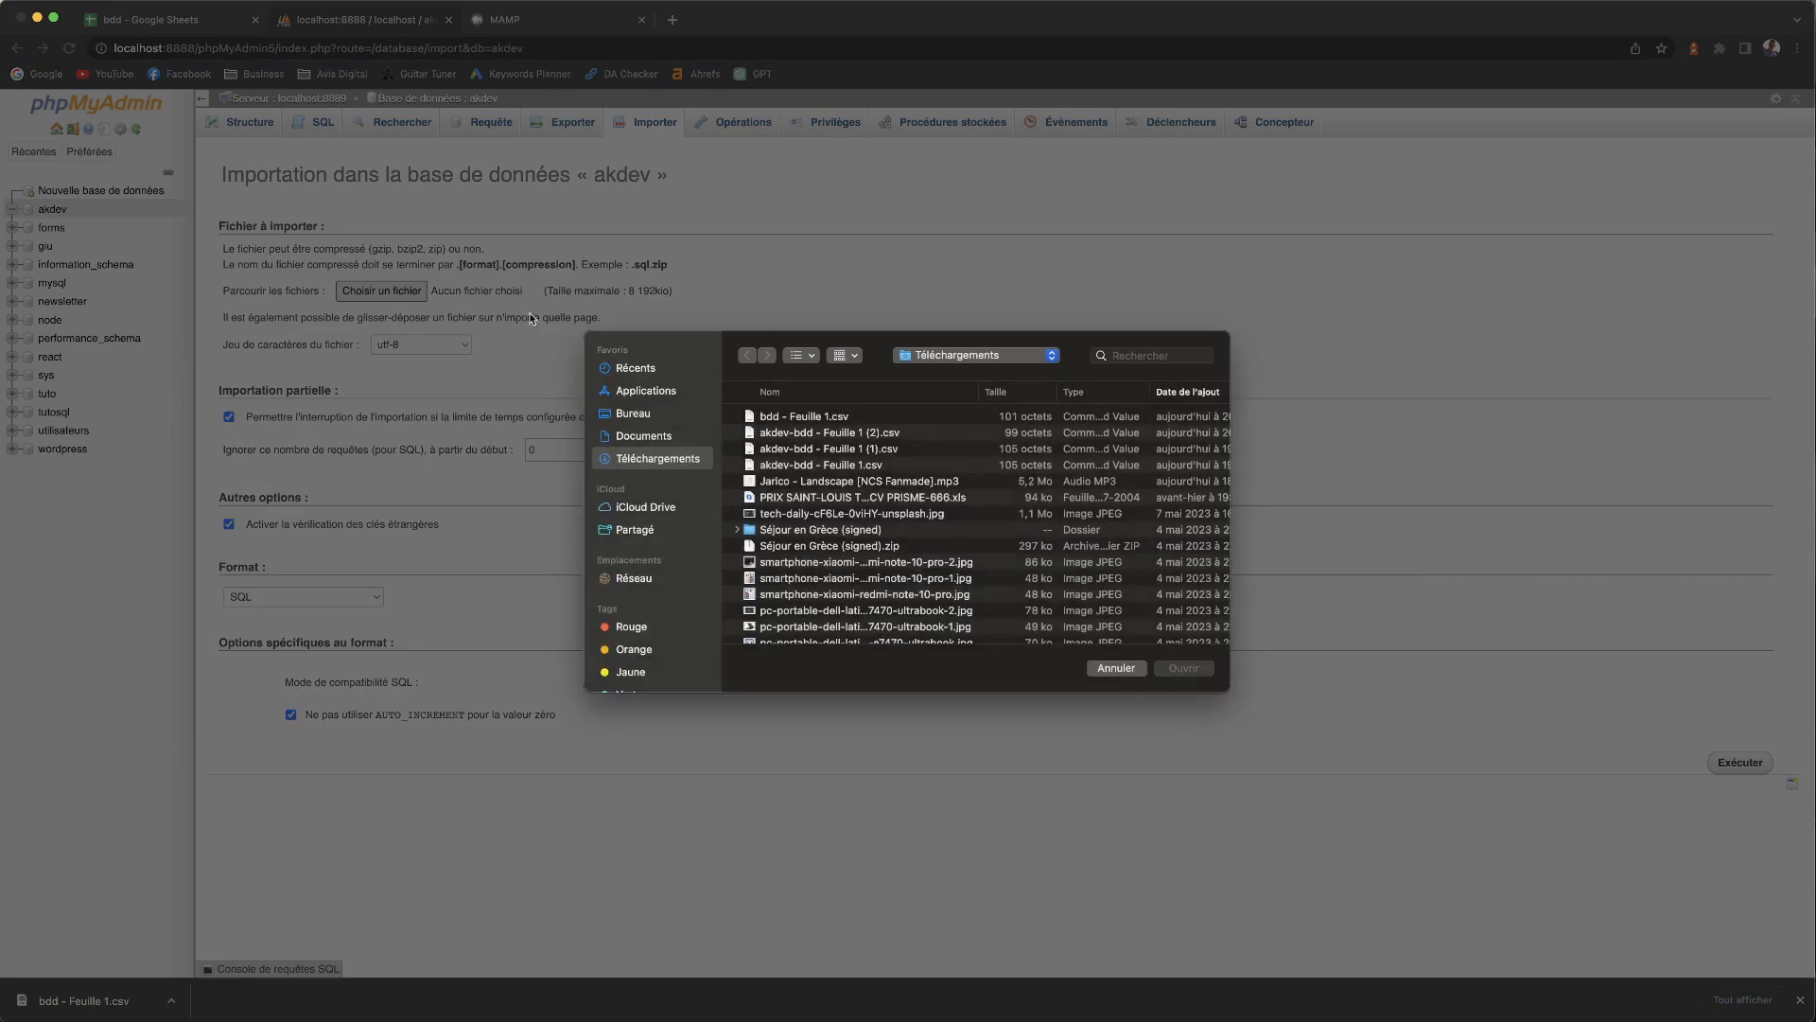
double_click(768, 417)
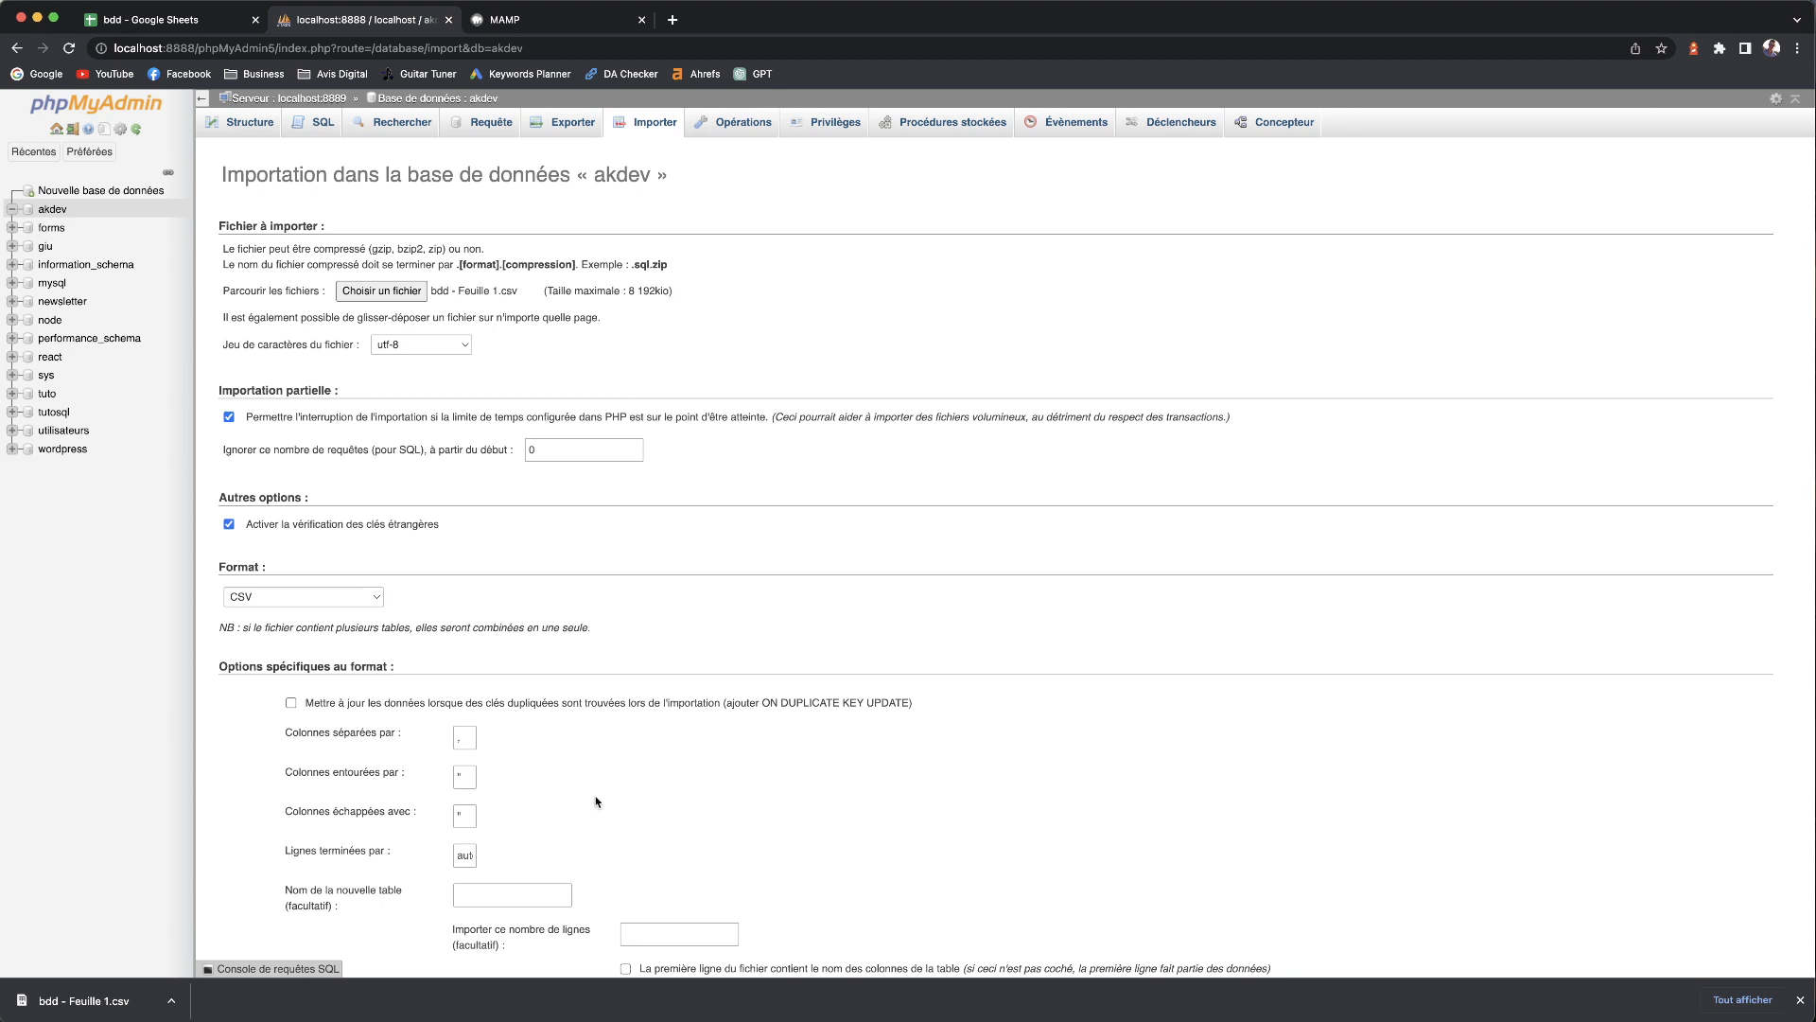
- Copy the comma from the CSV file in VS Code and use it as the column separator of the import
scroll(596, 803, down, 3)
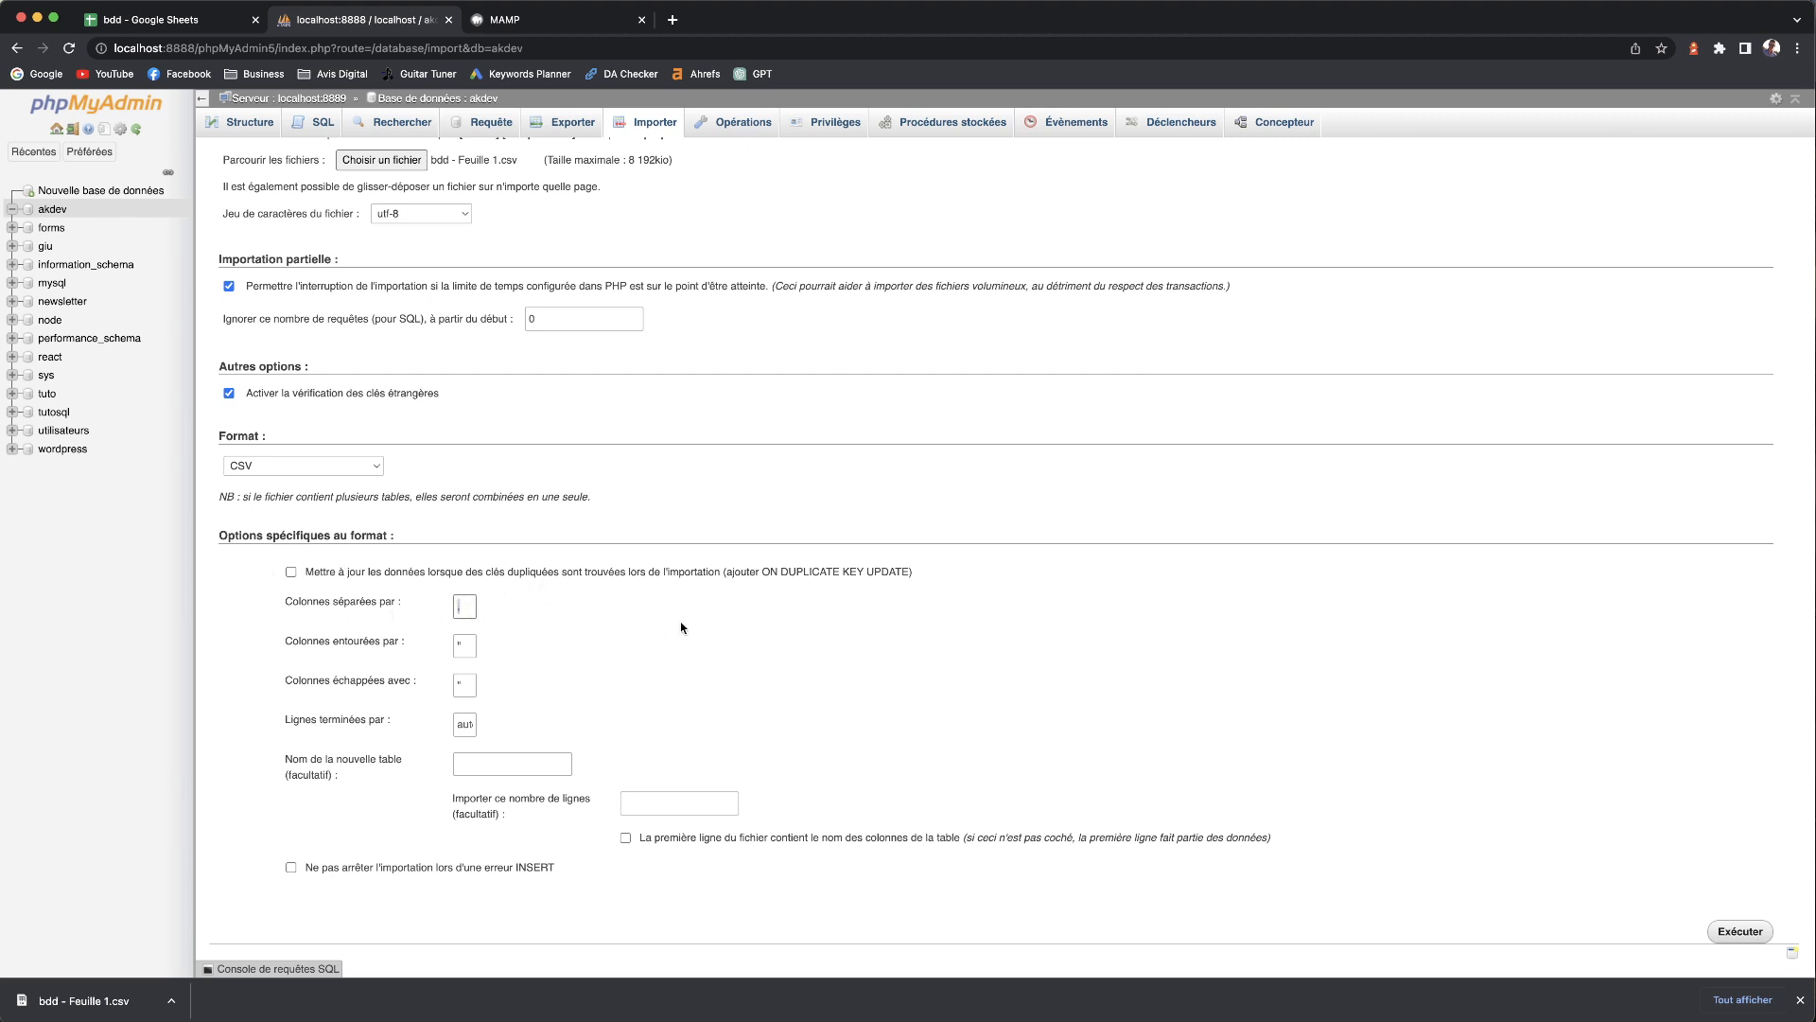
double_click(454, 603)
double_click(459, 606)
key(super+Tab)
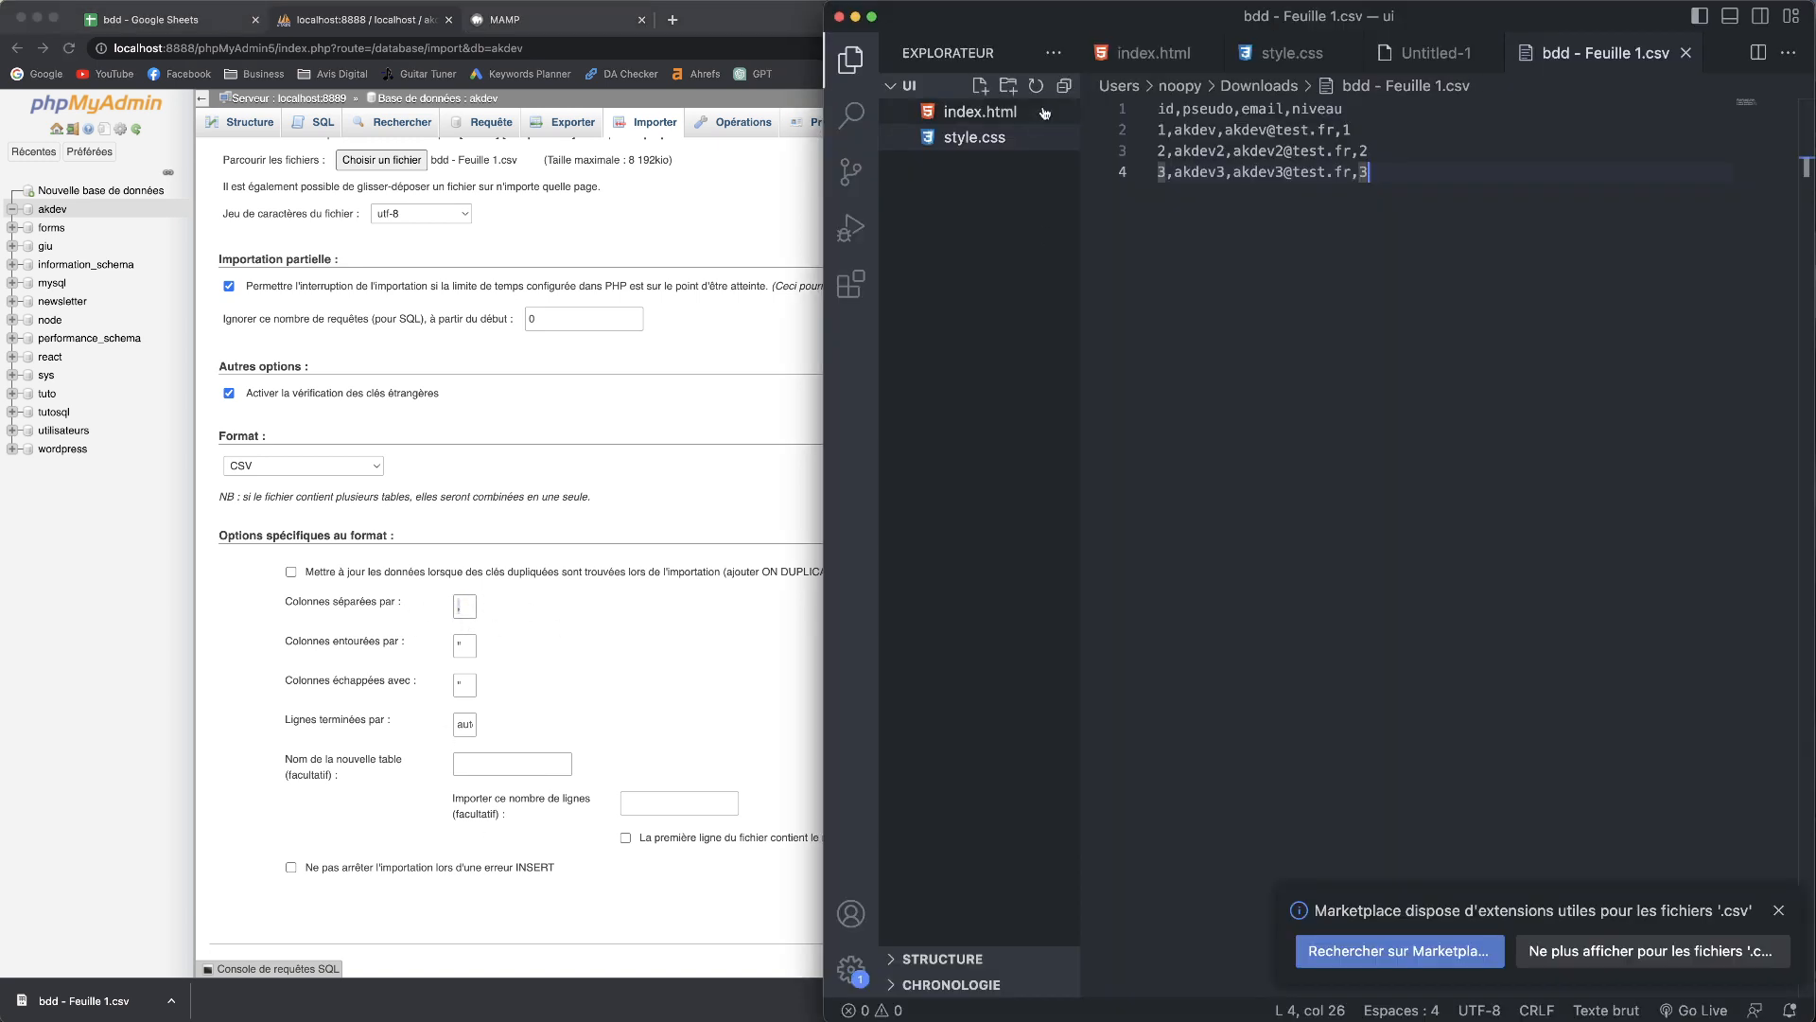
key(Down)
key(Right)
key(Right)
key(shift+Left)
key(super+c)
key(super+Tab)
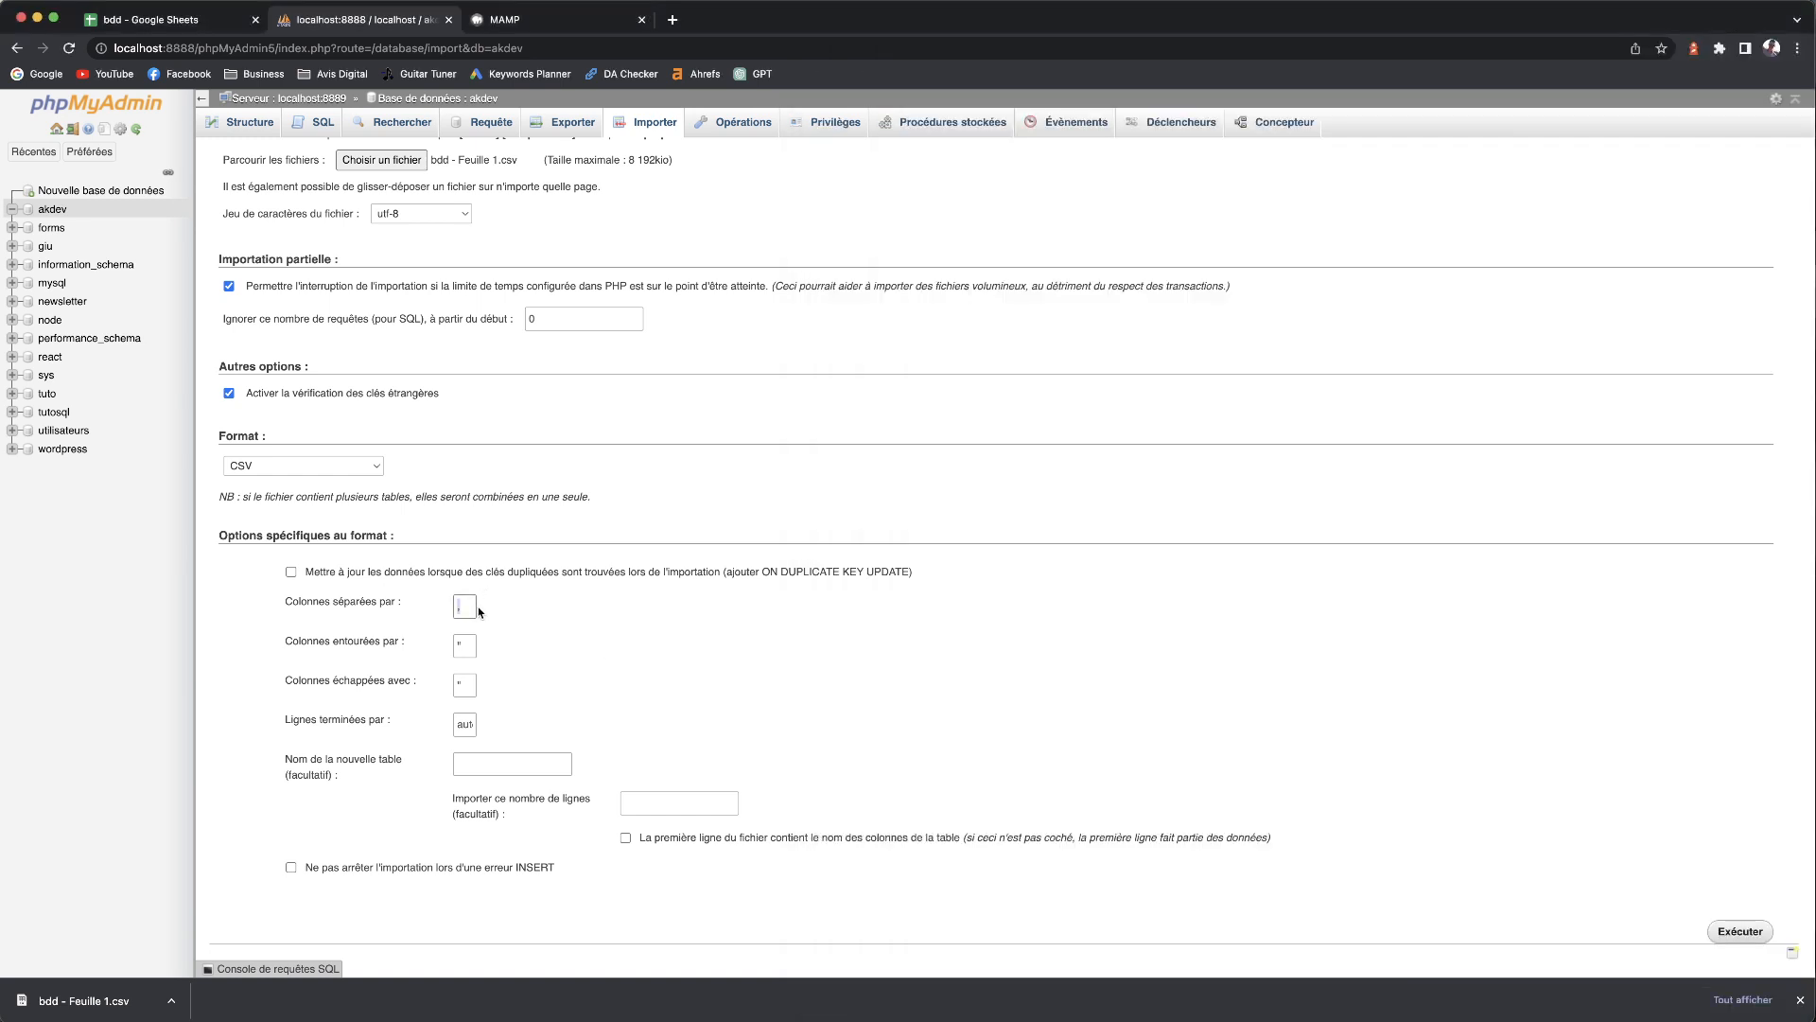
key(super+v)
double_click(464, 607)
- Review the enclosing, escaping, line-ending and new table name import options, and check the sample table in the bdd spreadsheet
double_click(464, 646)
key(Tab)
click(470, 725)
double_click(470, 725)
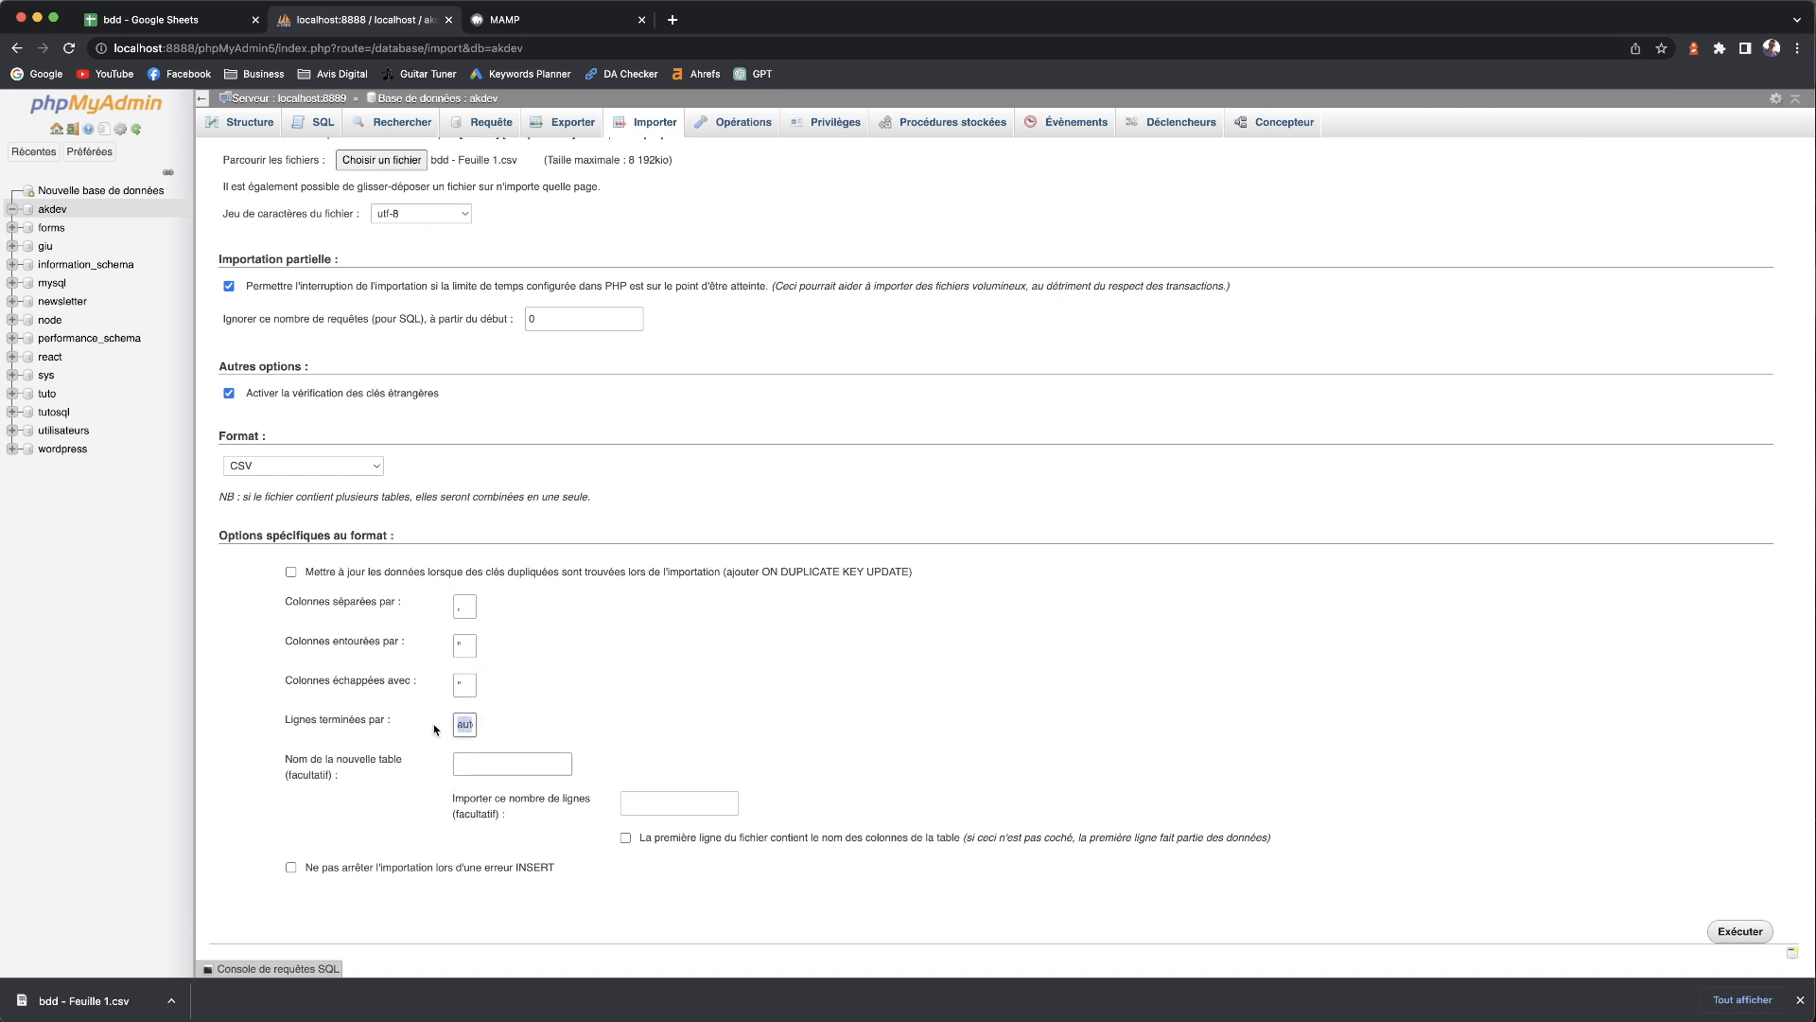
click(472, 764)
click(189, 27)
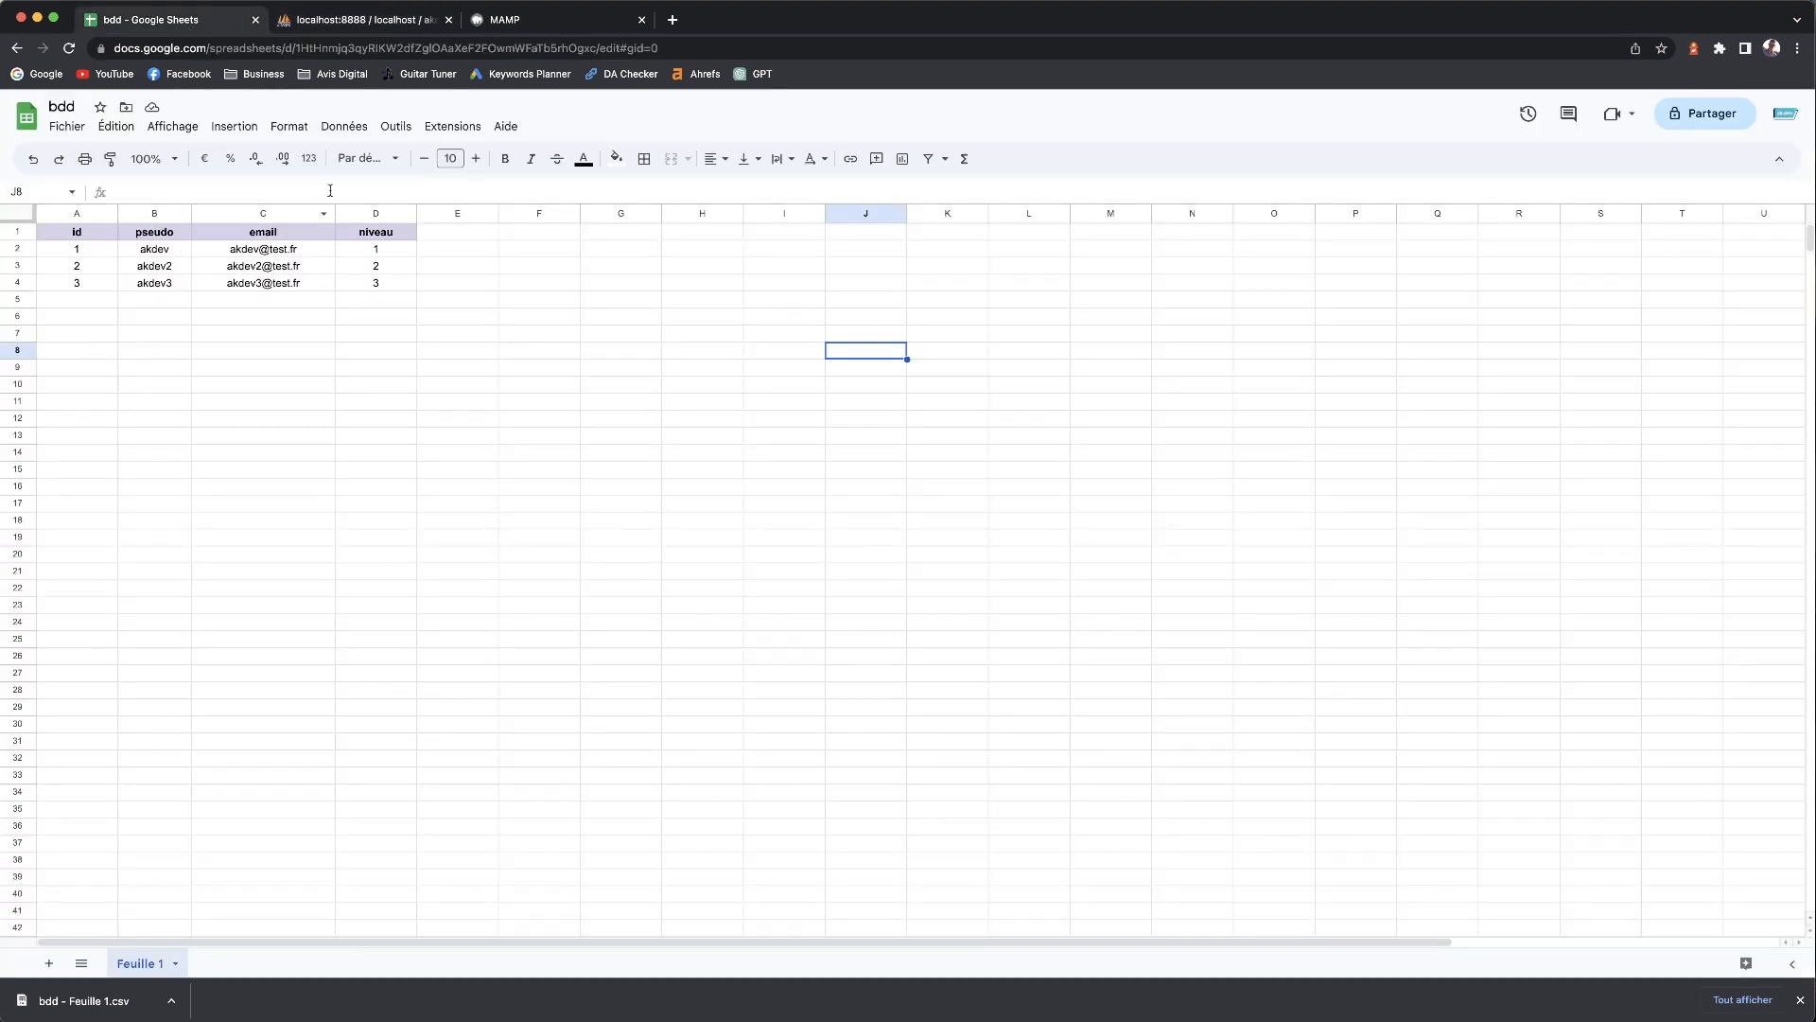
click(379, 23)
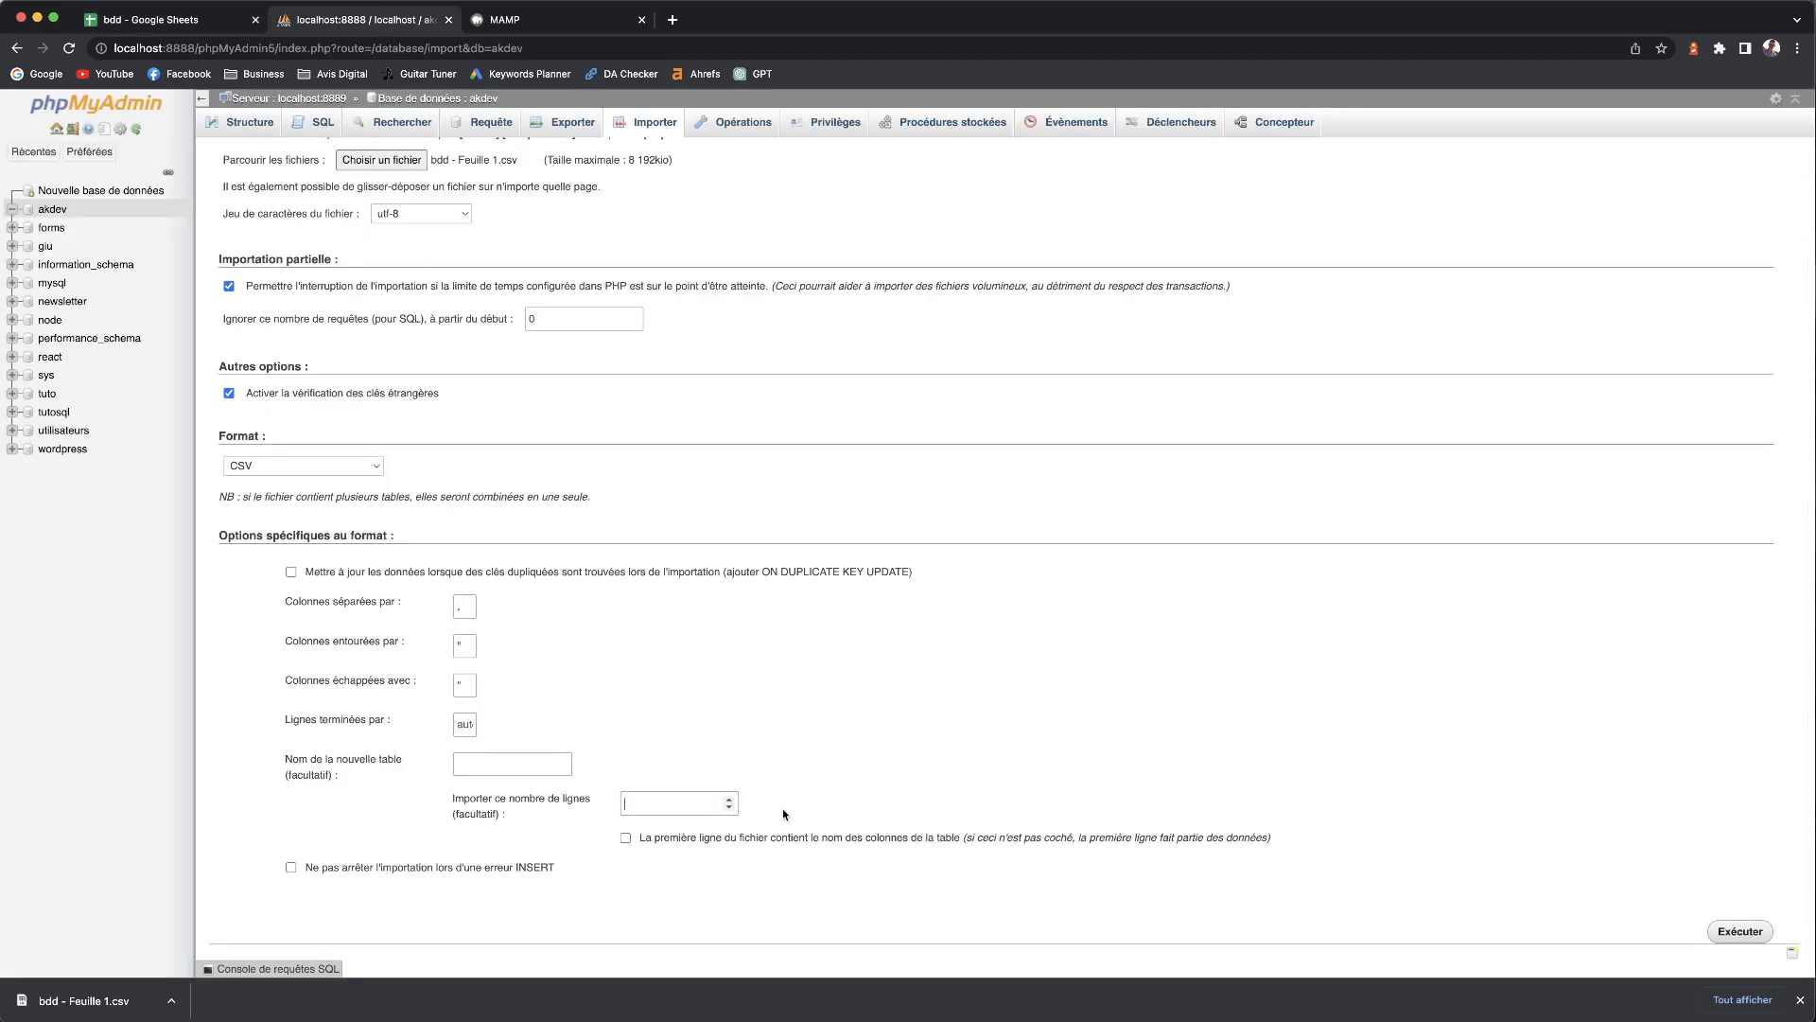
- Set the import to take column names from the file's first line and check them against header cells A1:D1 in bdd
click(626, 837)
click(227, 27)
drag(56, 231, 378, 231)
click(326, 21)
scroll(878, 842, up, 1)
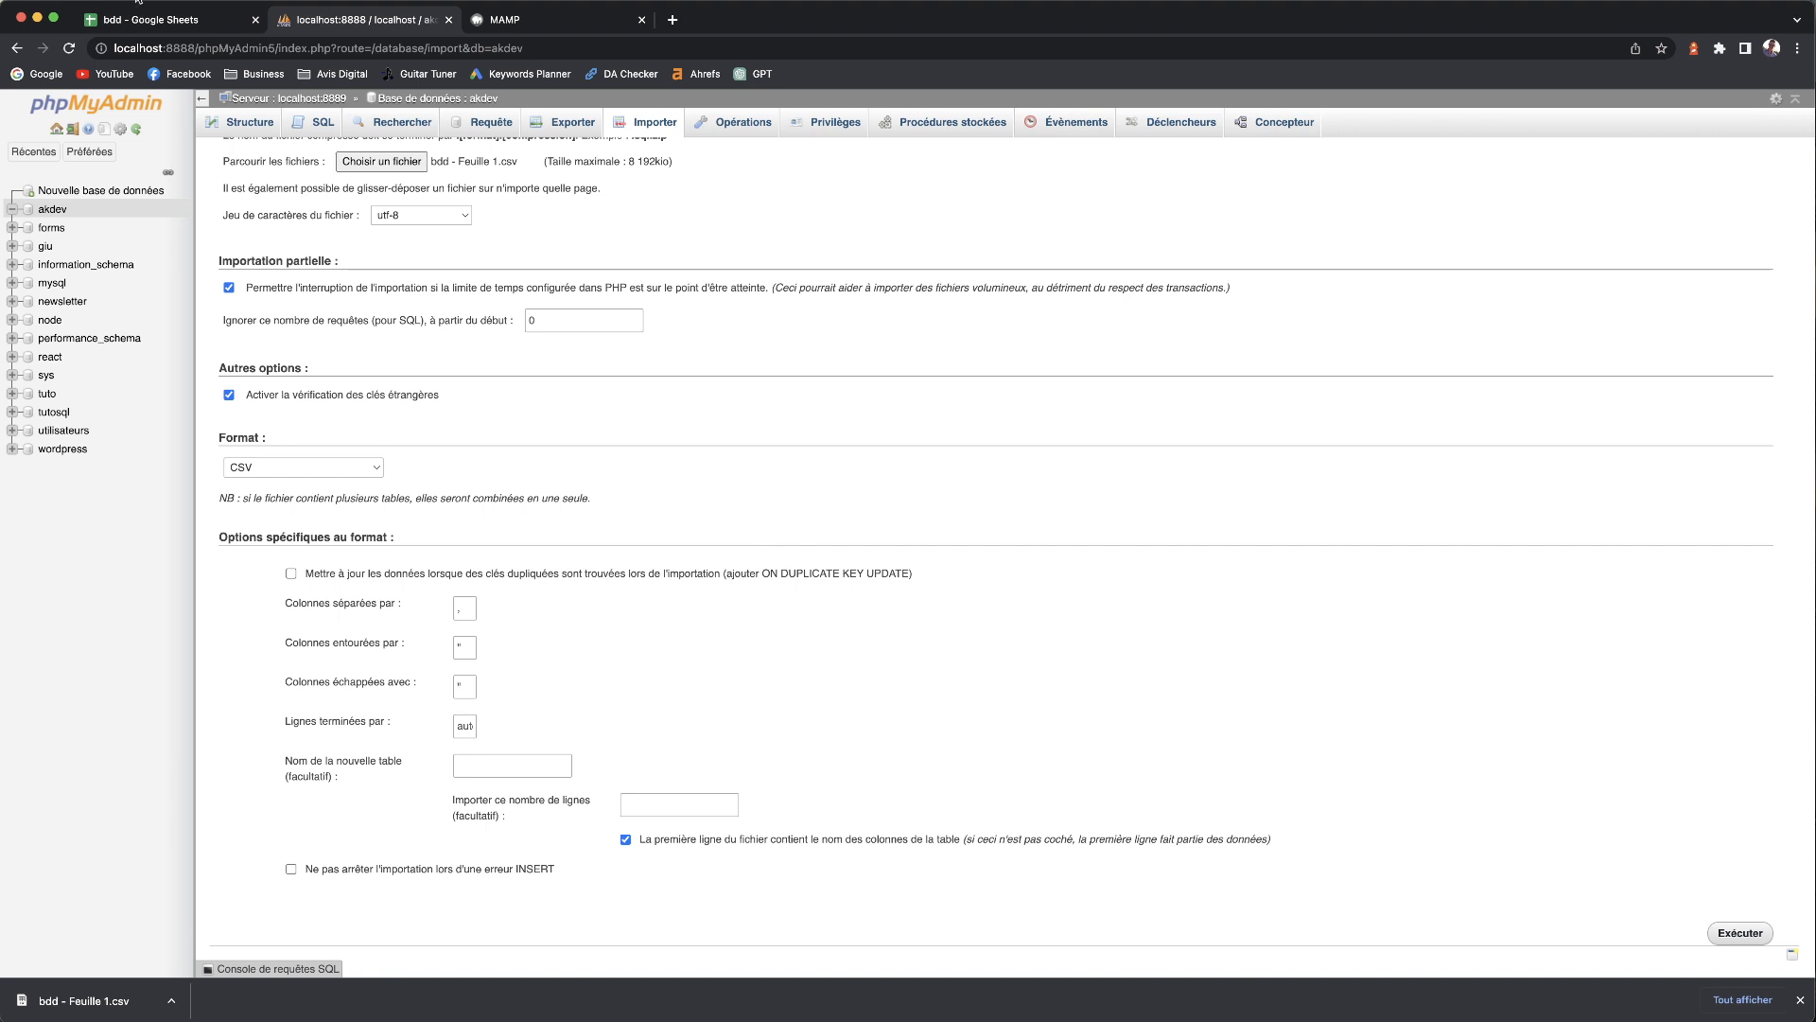
- Check the sample table in the bdd spreadsheet once more and run the CSV import into the akdev database
click(109, 21)
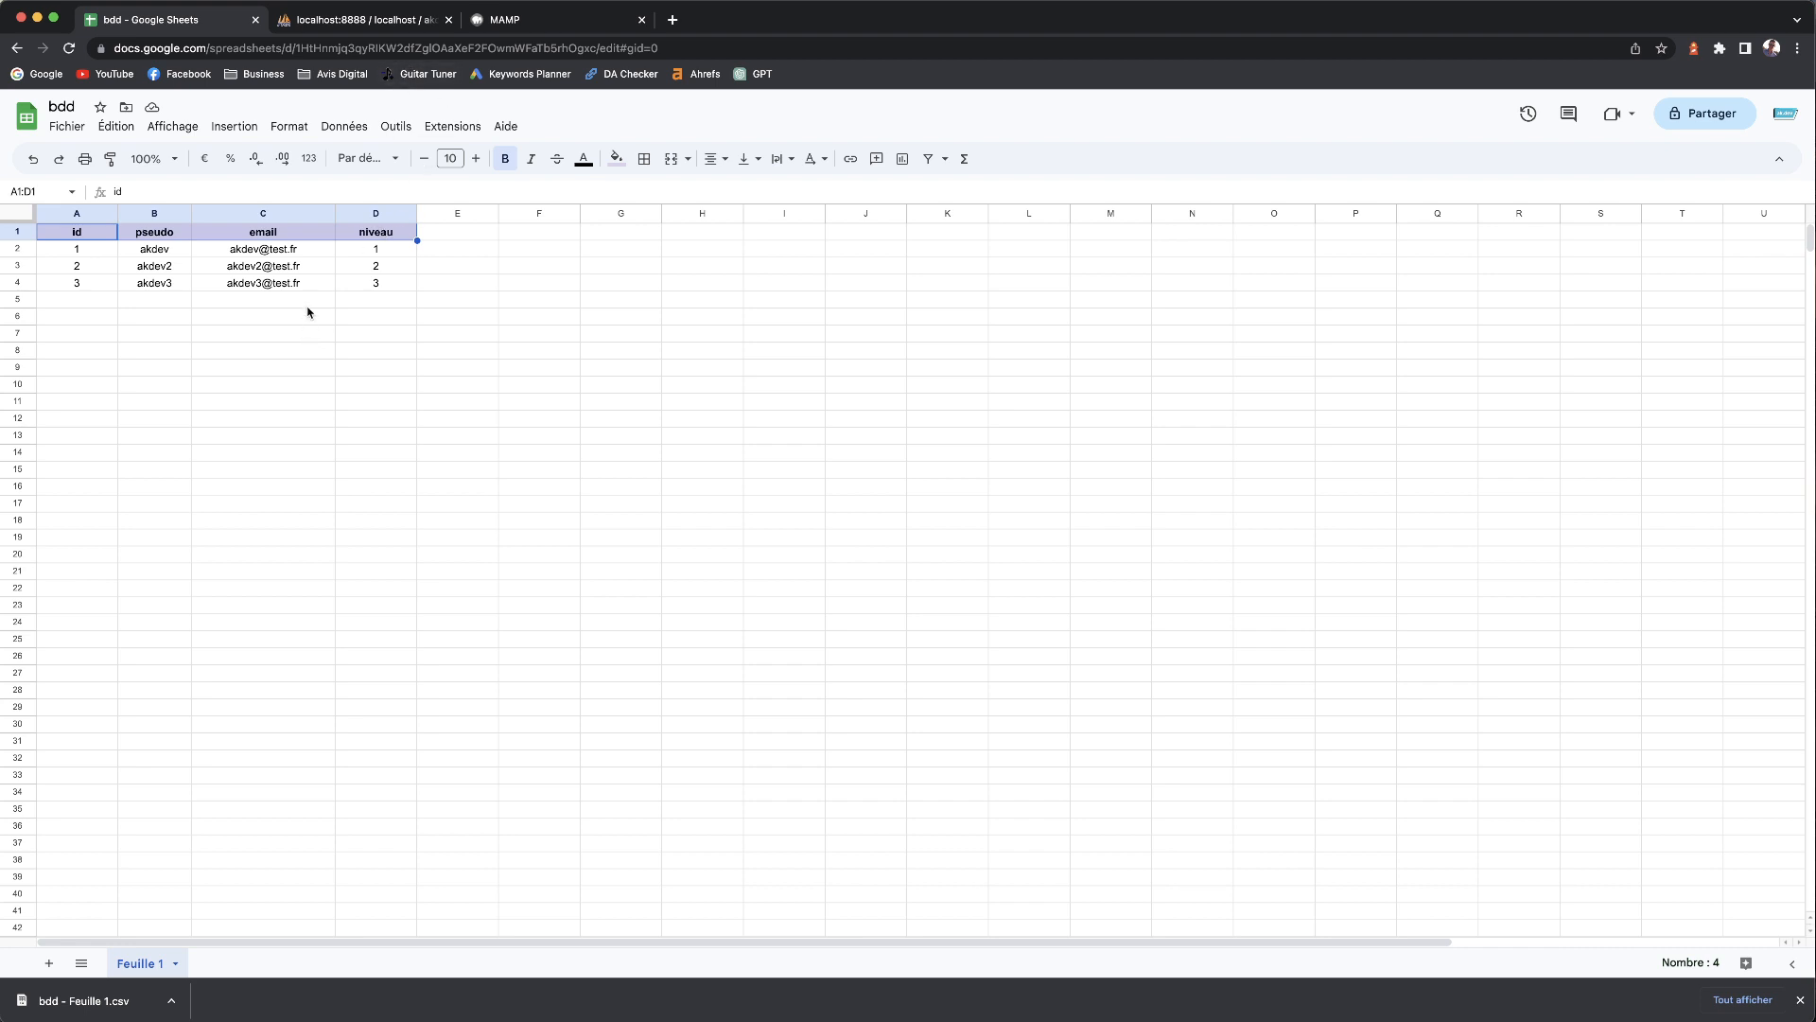
click(322, 19)
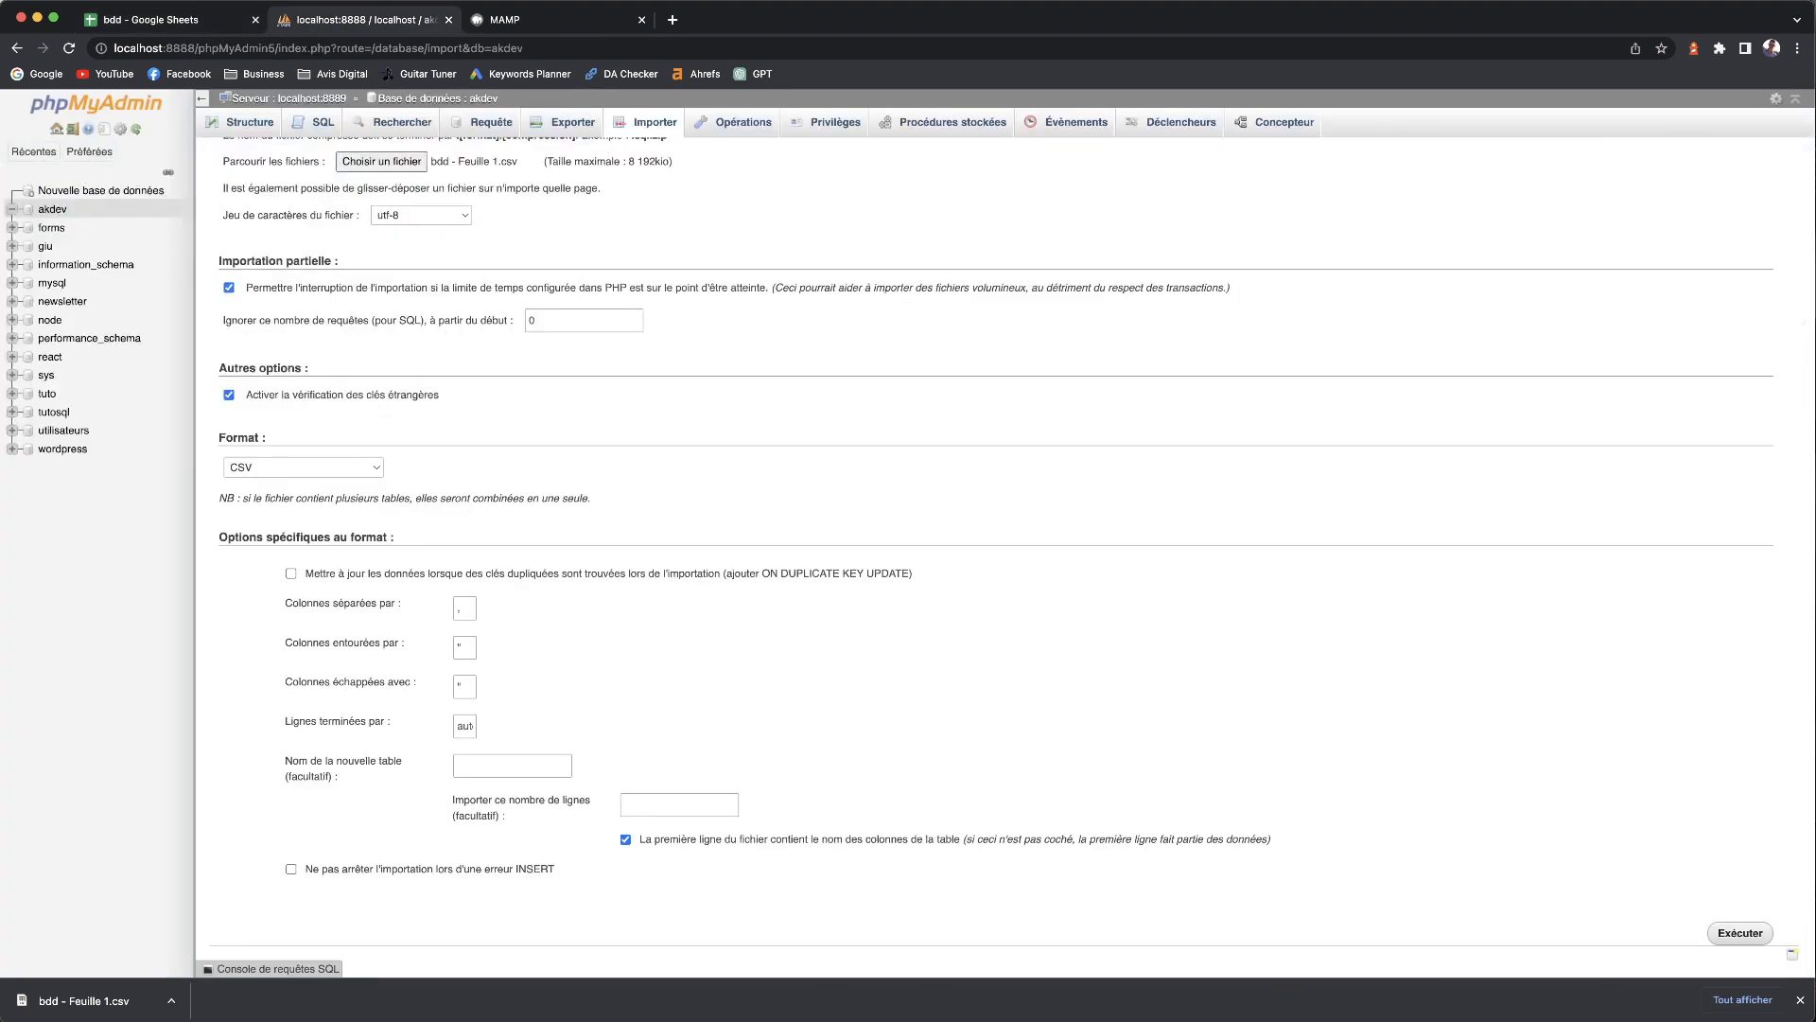
click(1800, 1000)
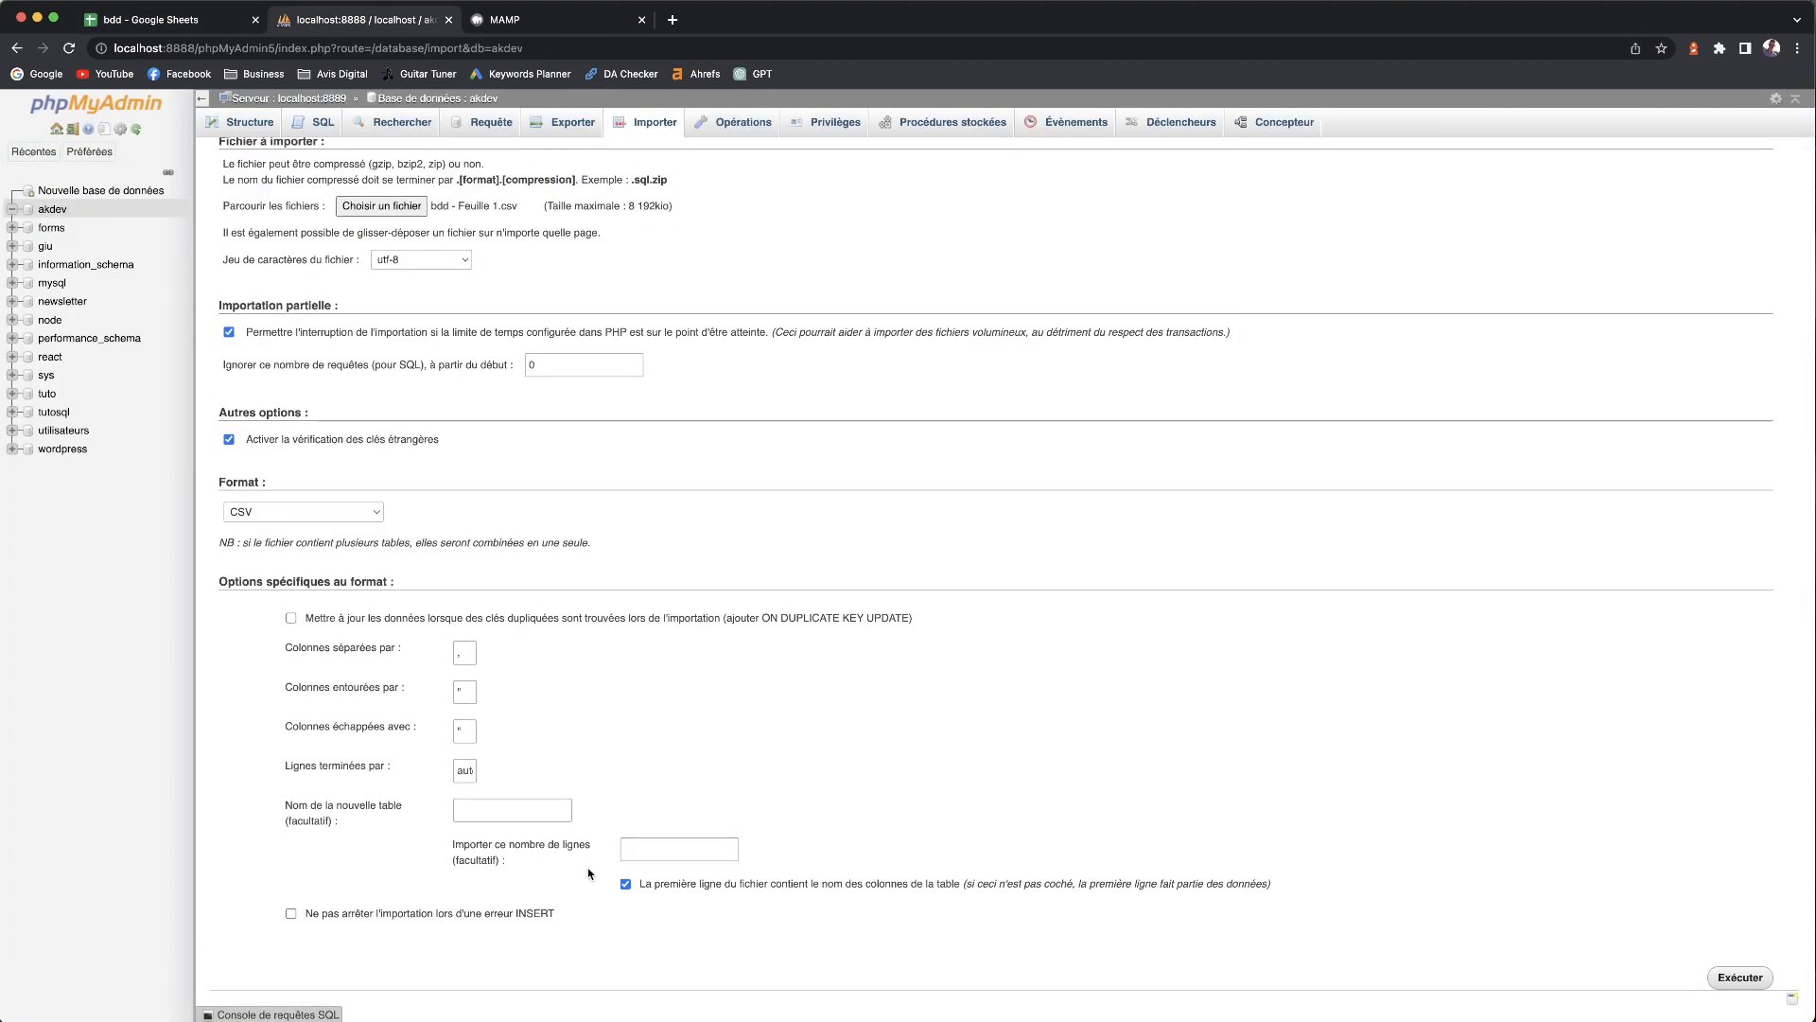
click(1744, 977)
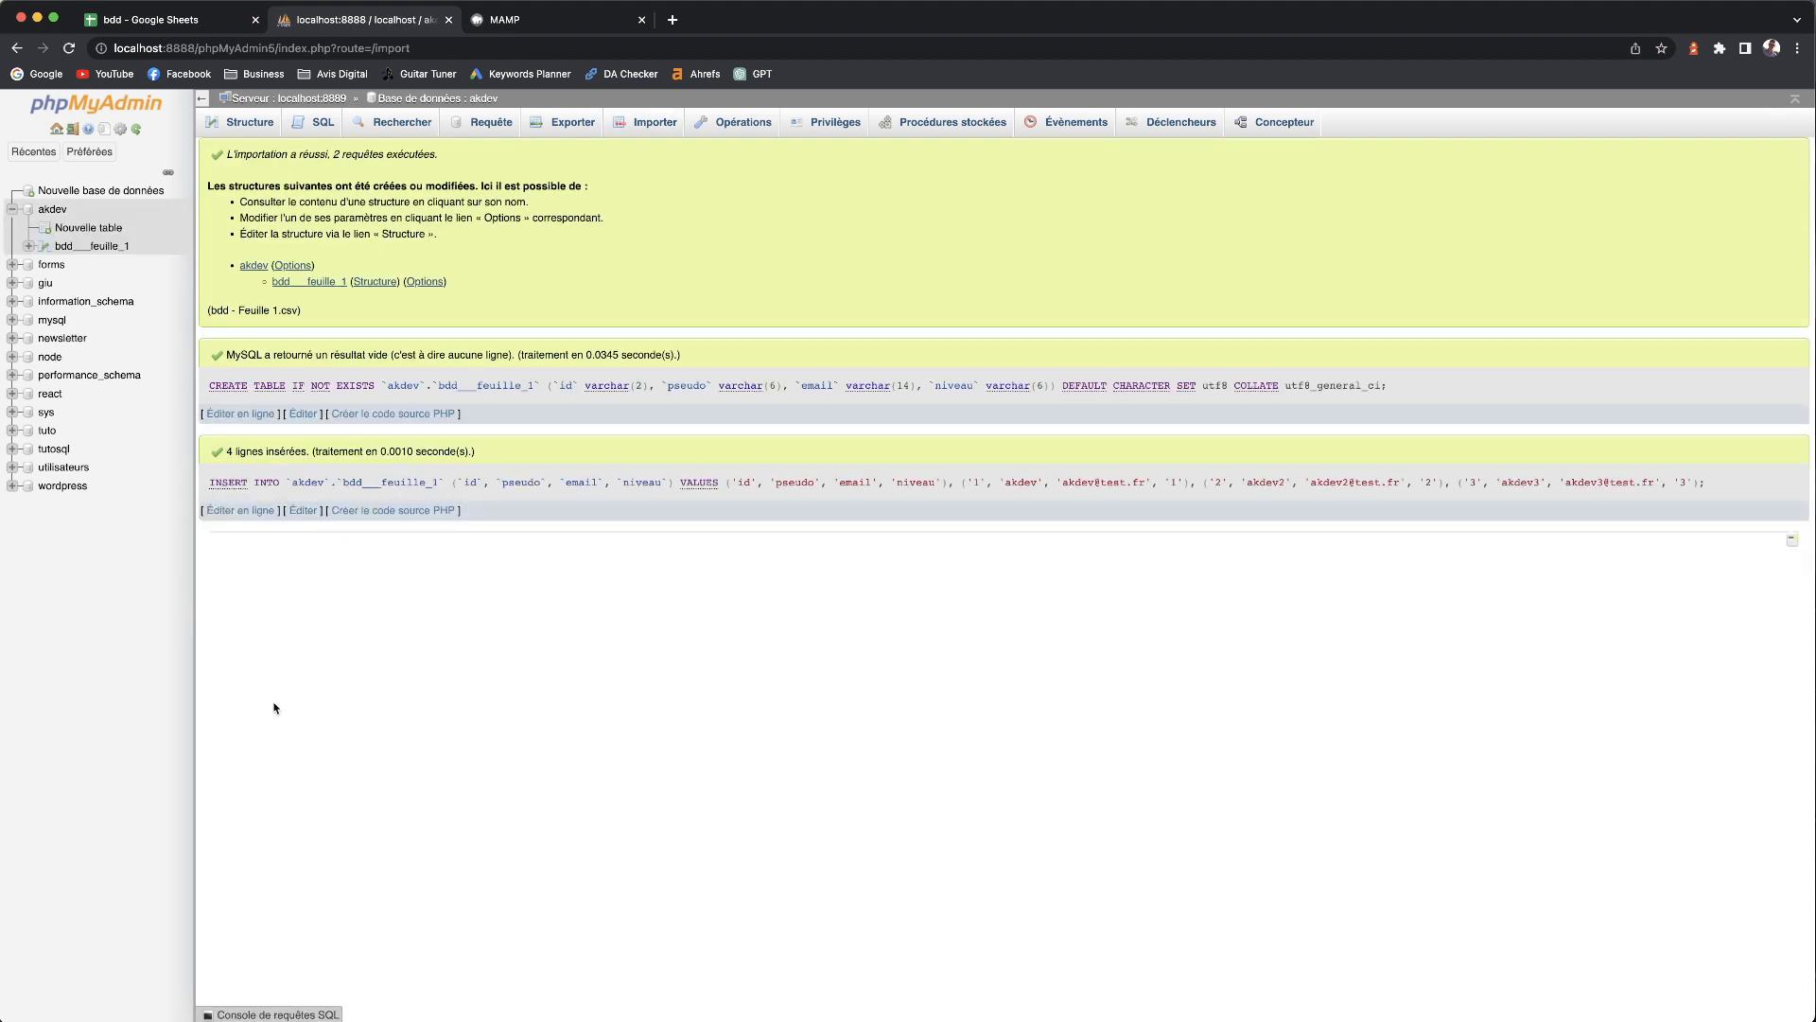
- Browse the imported bdd___feuille_1 table in akdev and compare its rows with the bdd spreadsheet
click(75, 248)
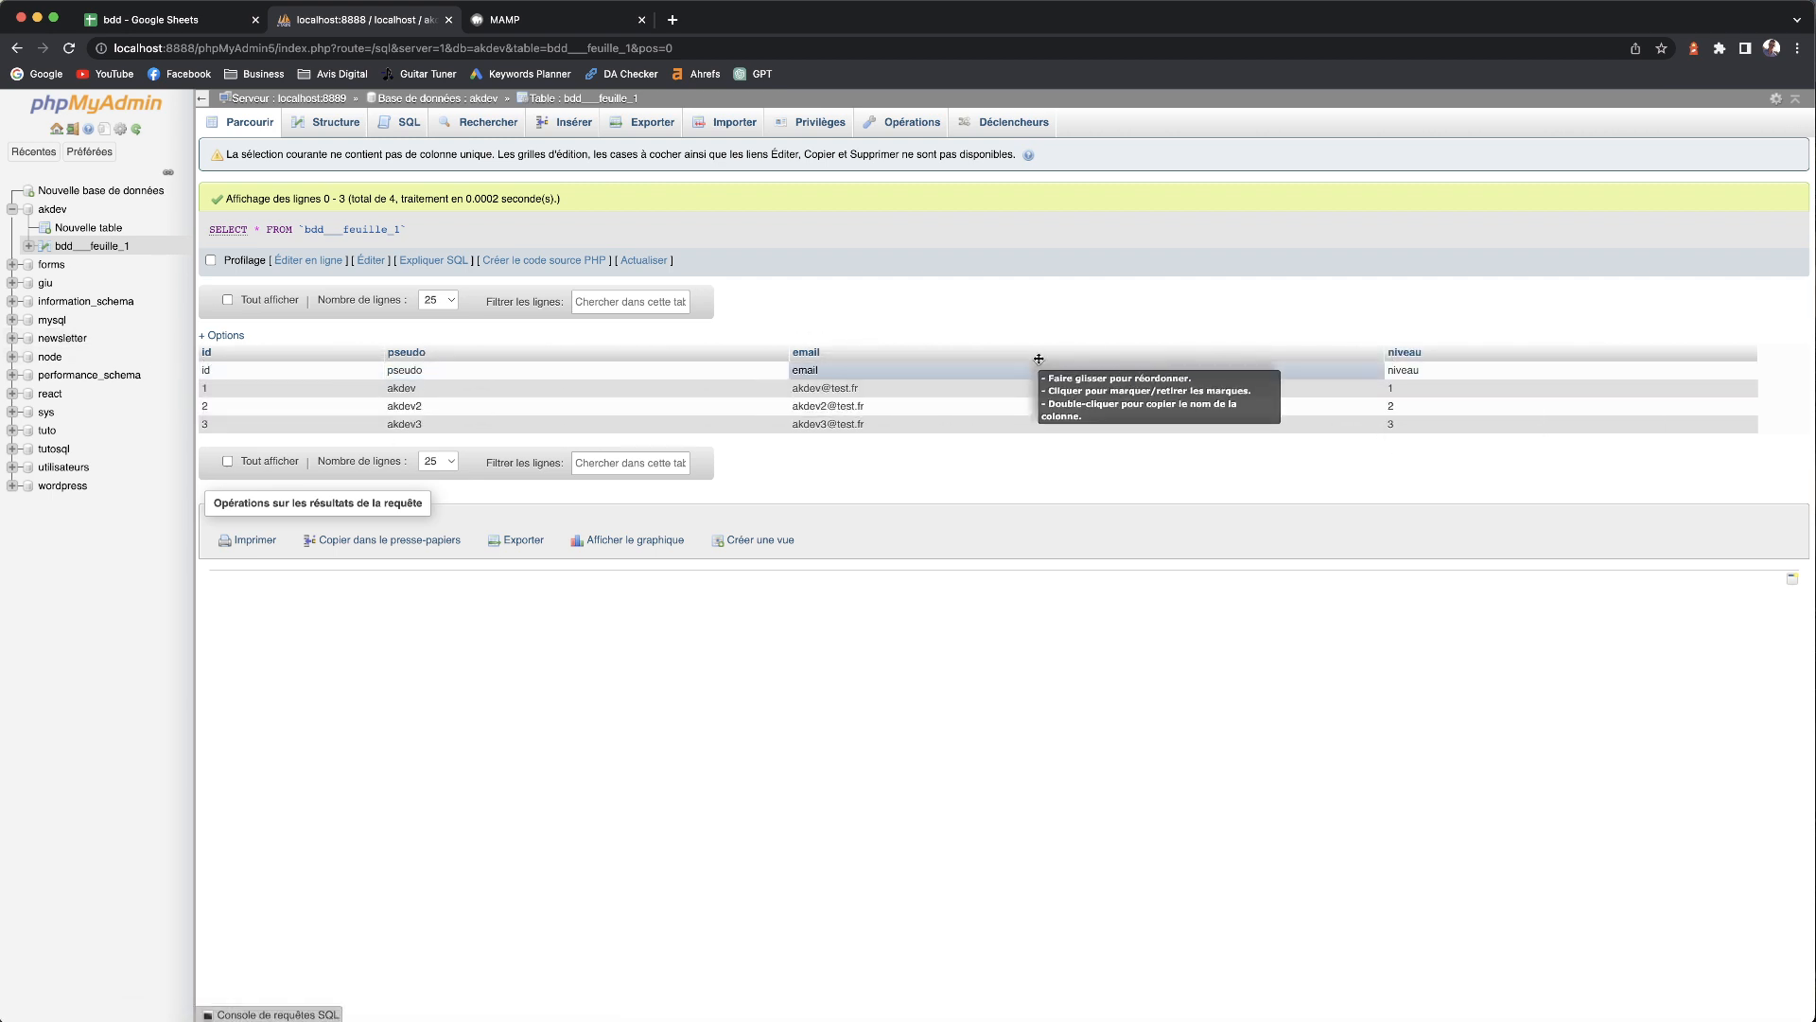
click(150, 39)
click(151, 32)
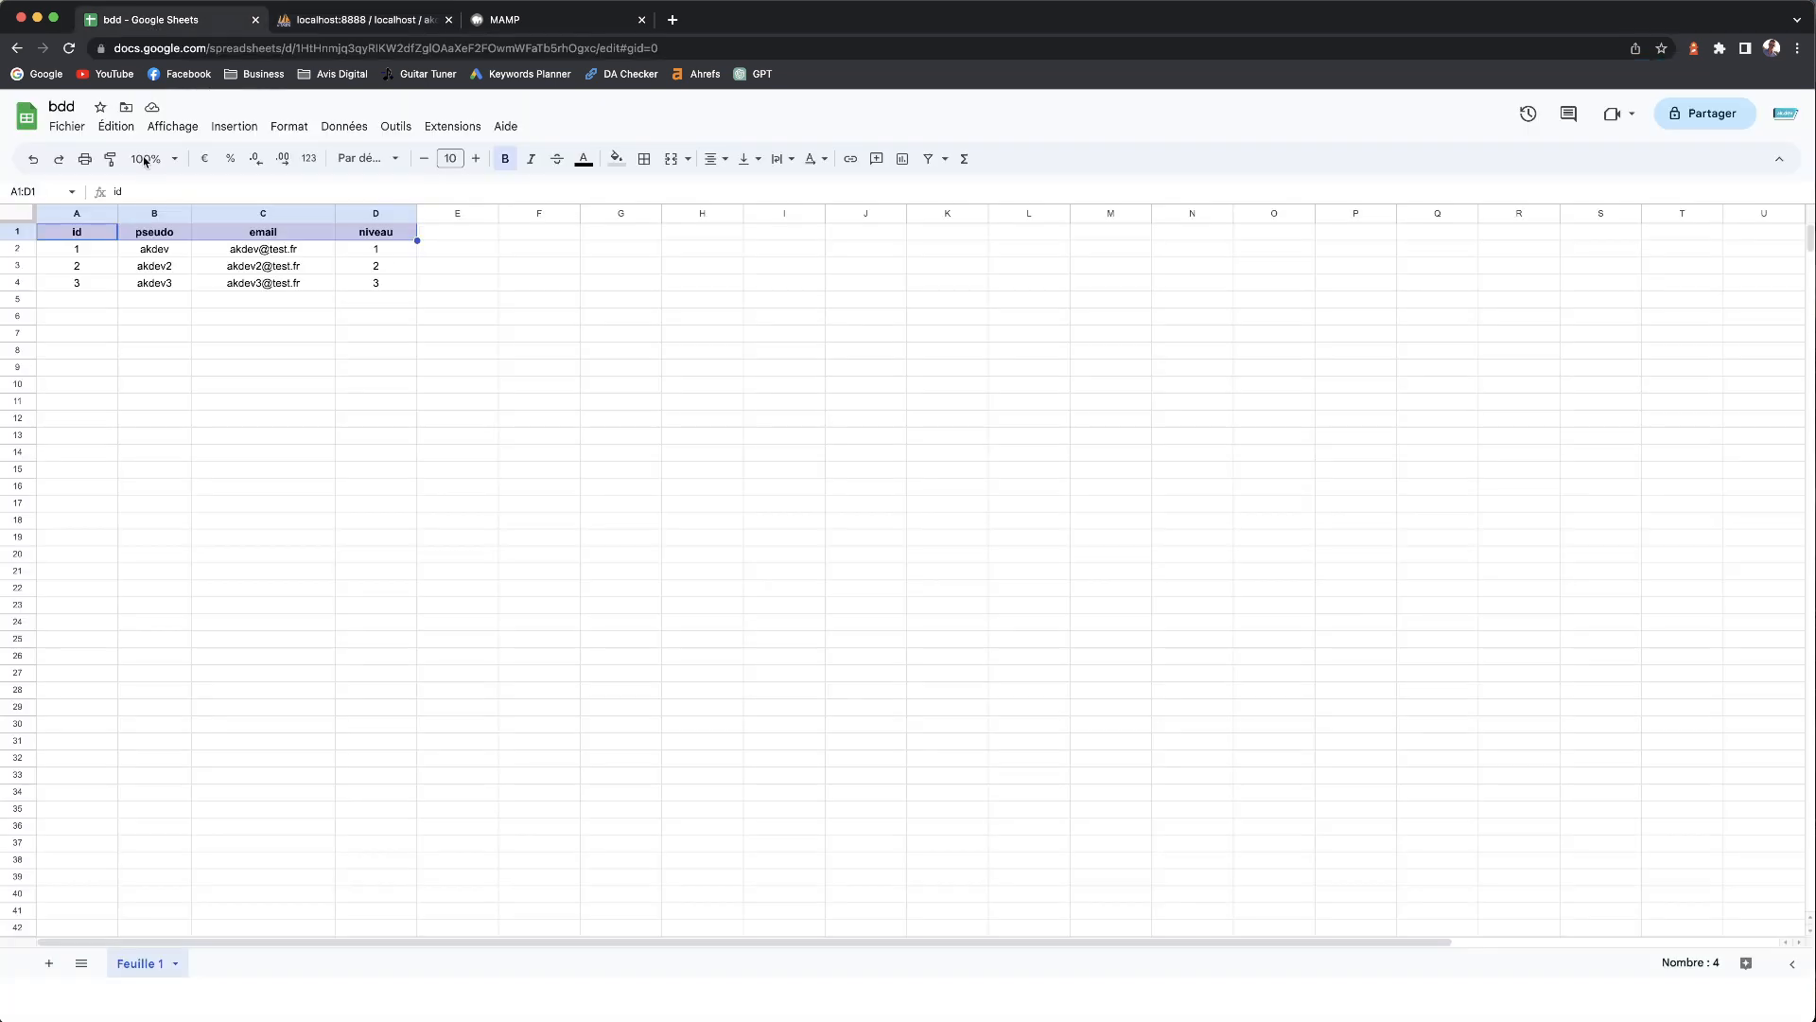
click(364, 27)
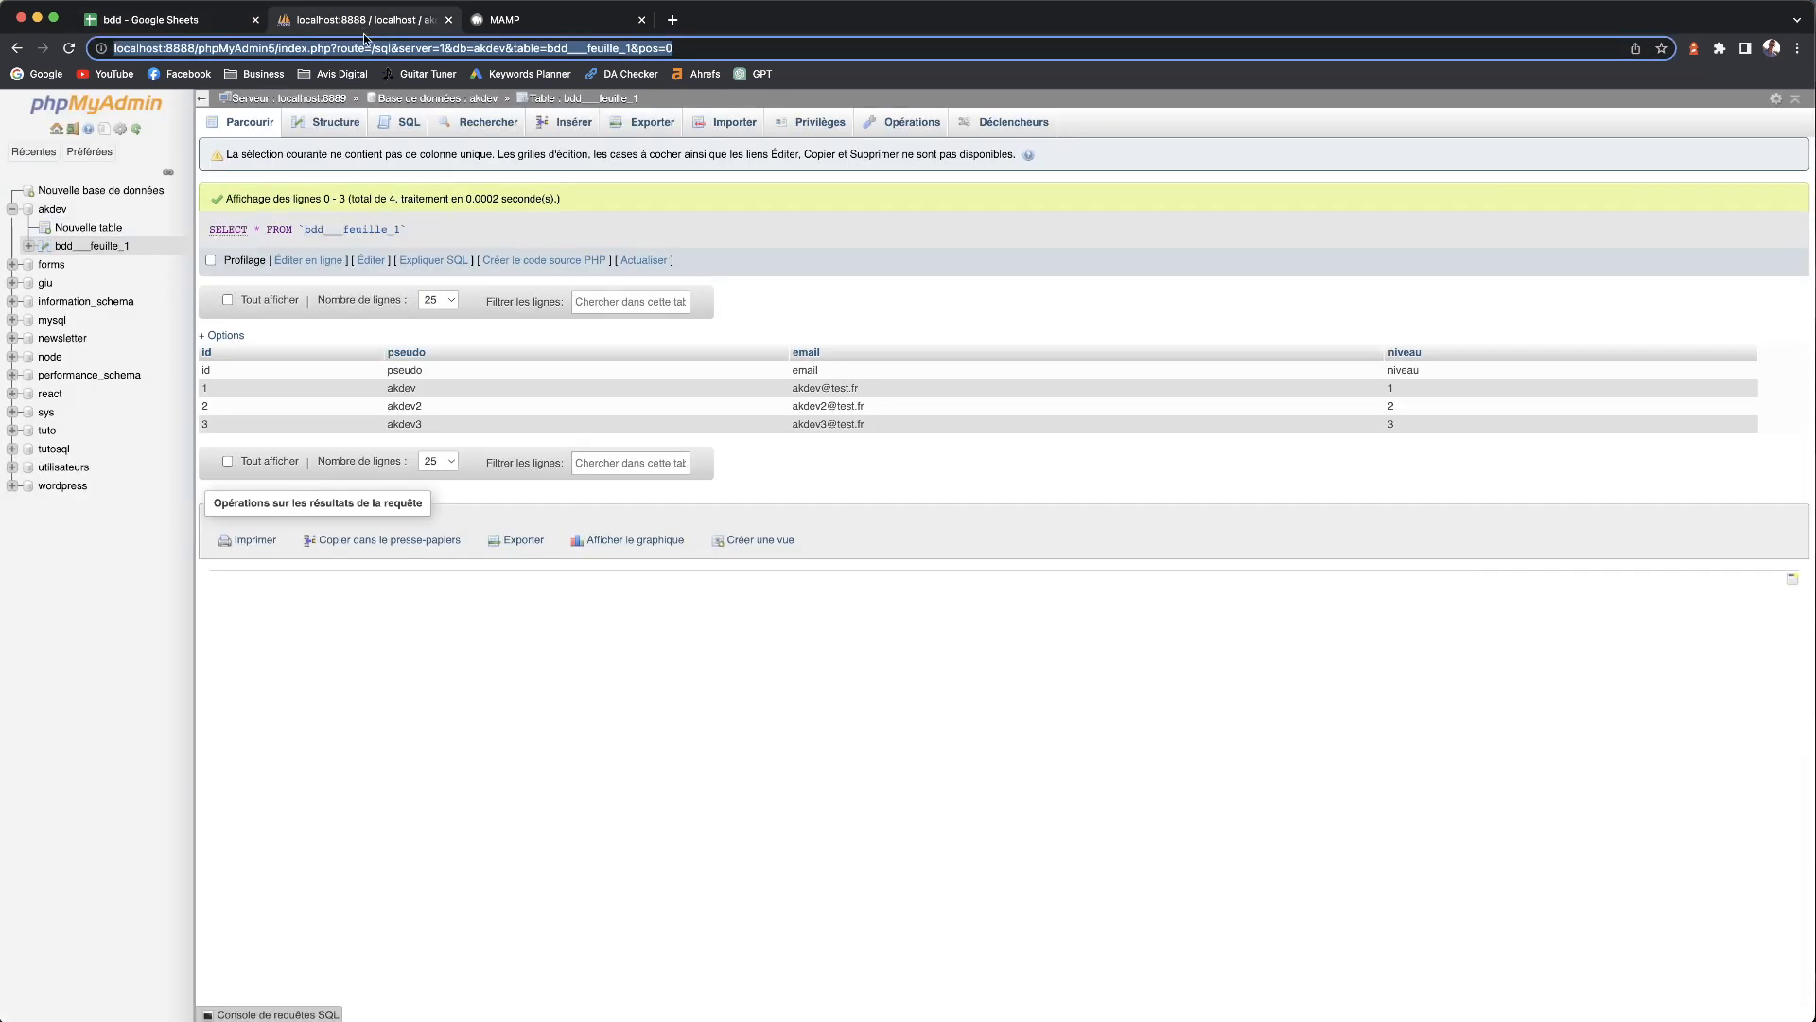
click(587, 592)
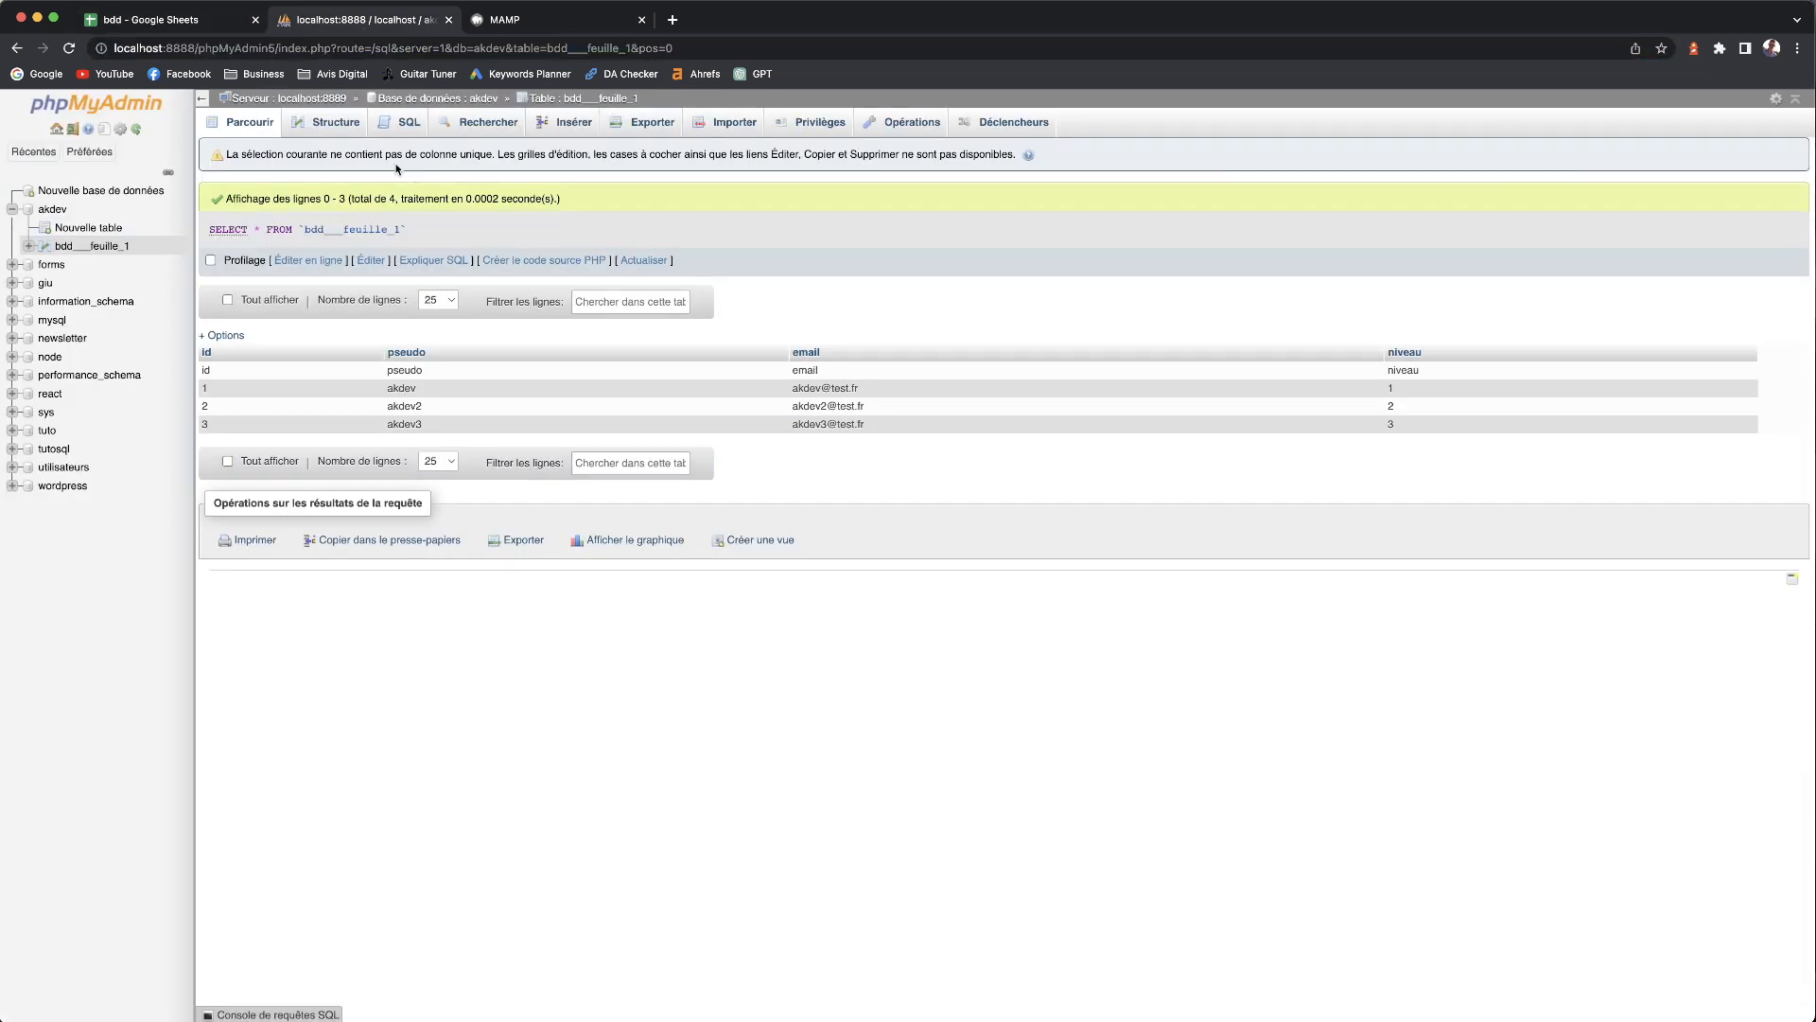
- Rename the bdd___feuille_1 table to users in its table options
click(908, 122)
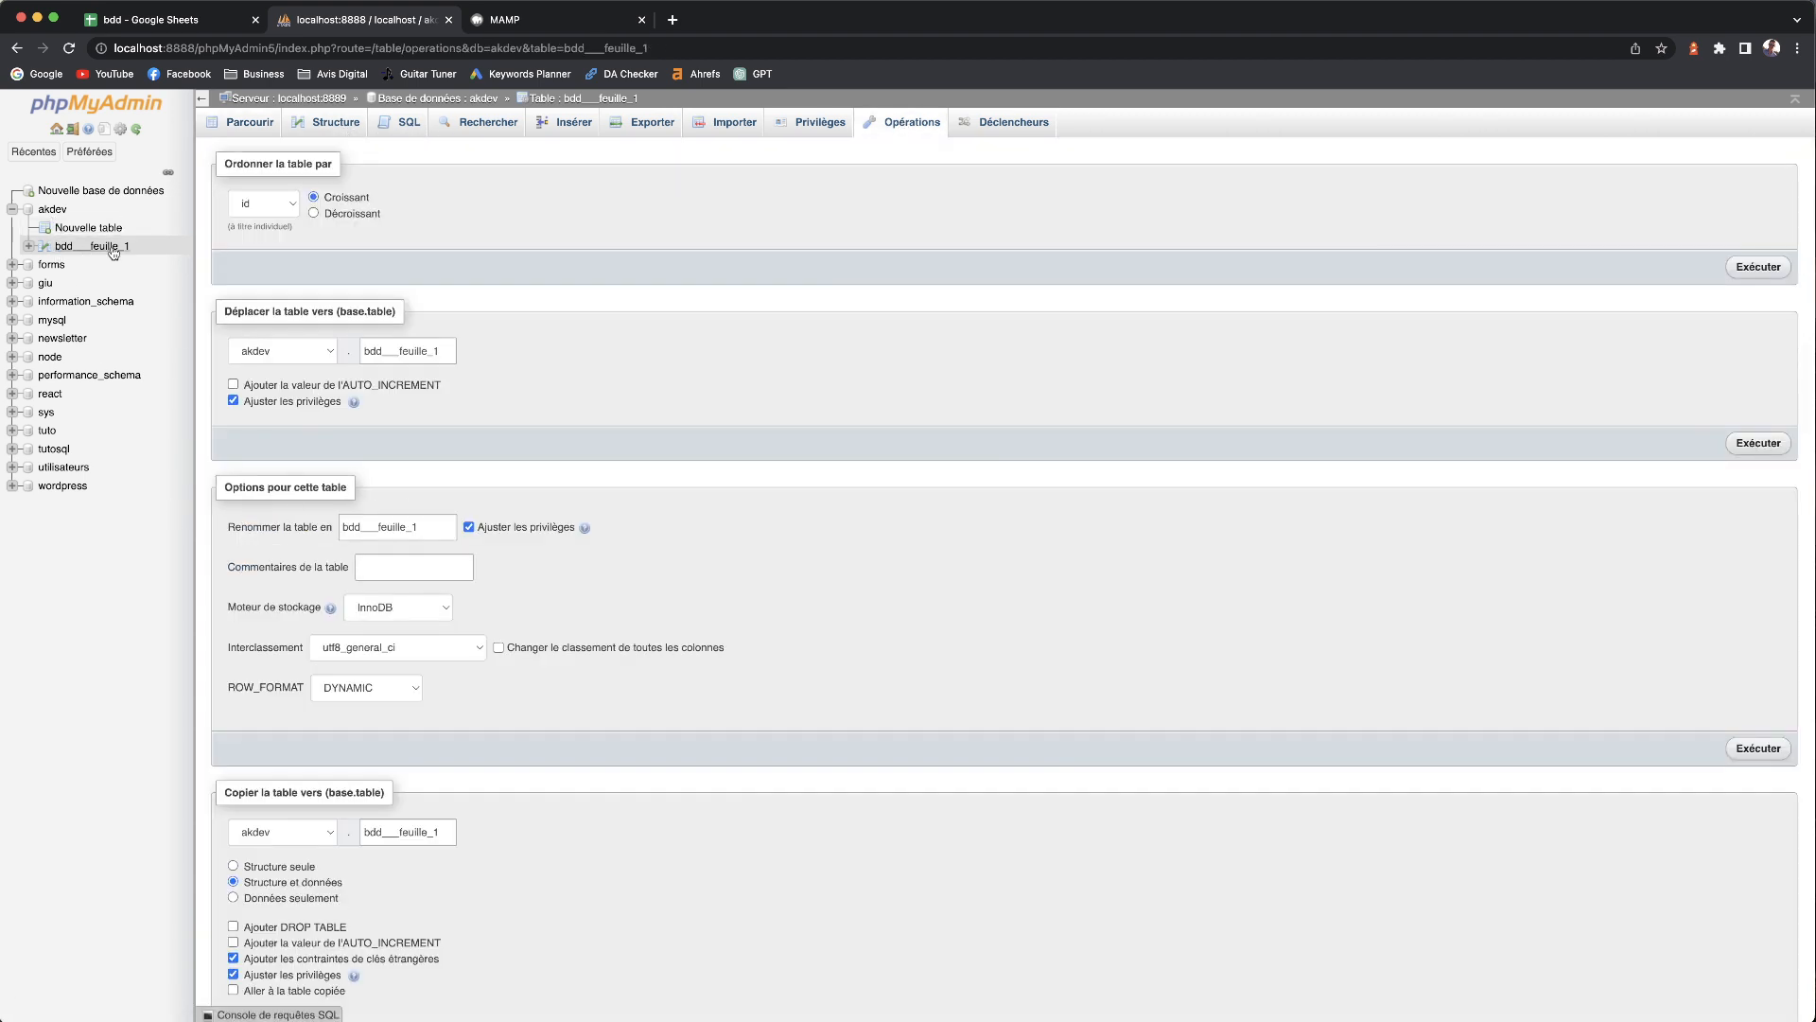
click(413, 539)
drag(426, 527, 343, 528)
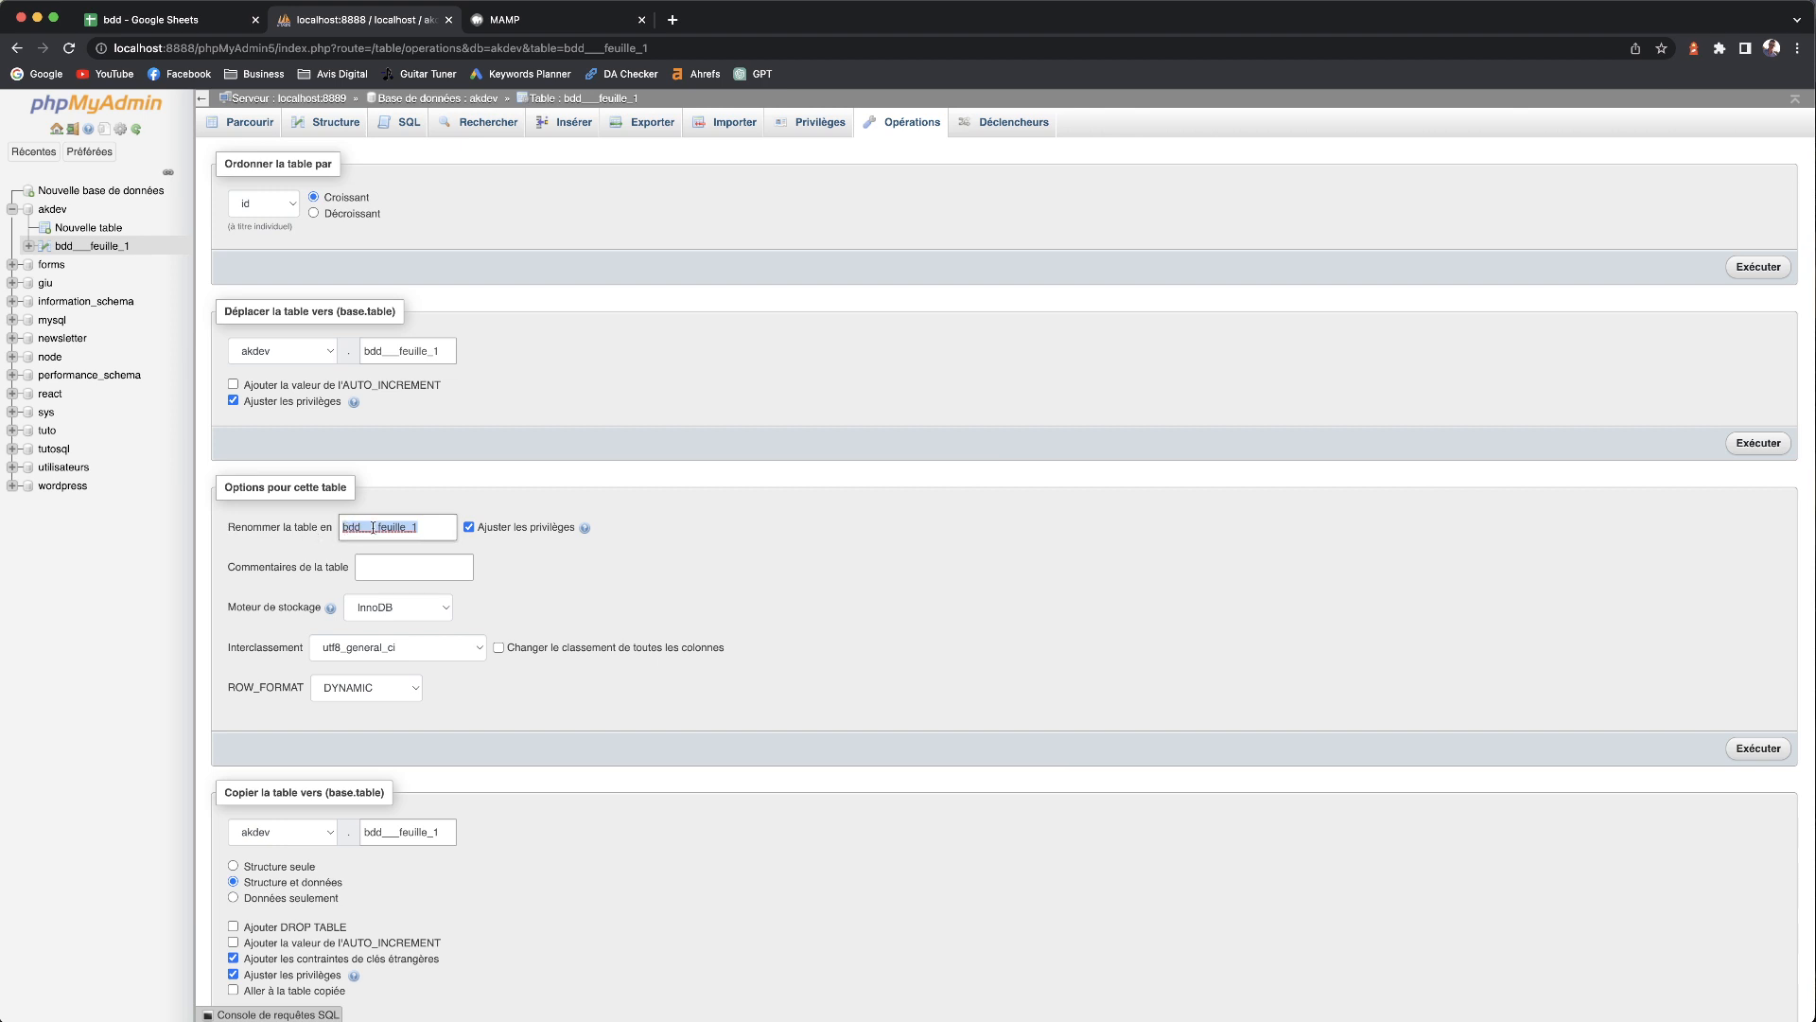
text(users)
click(1781, 751)
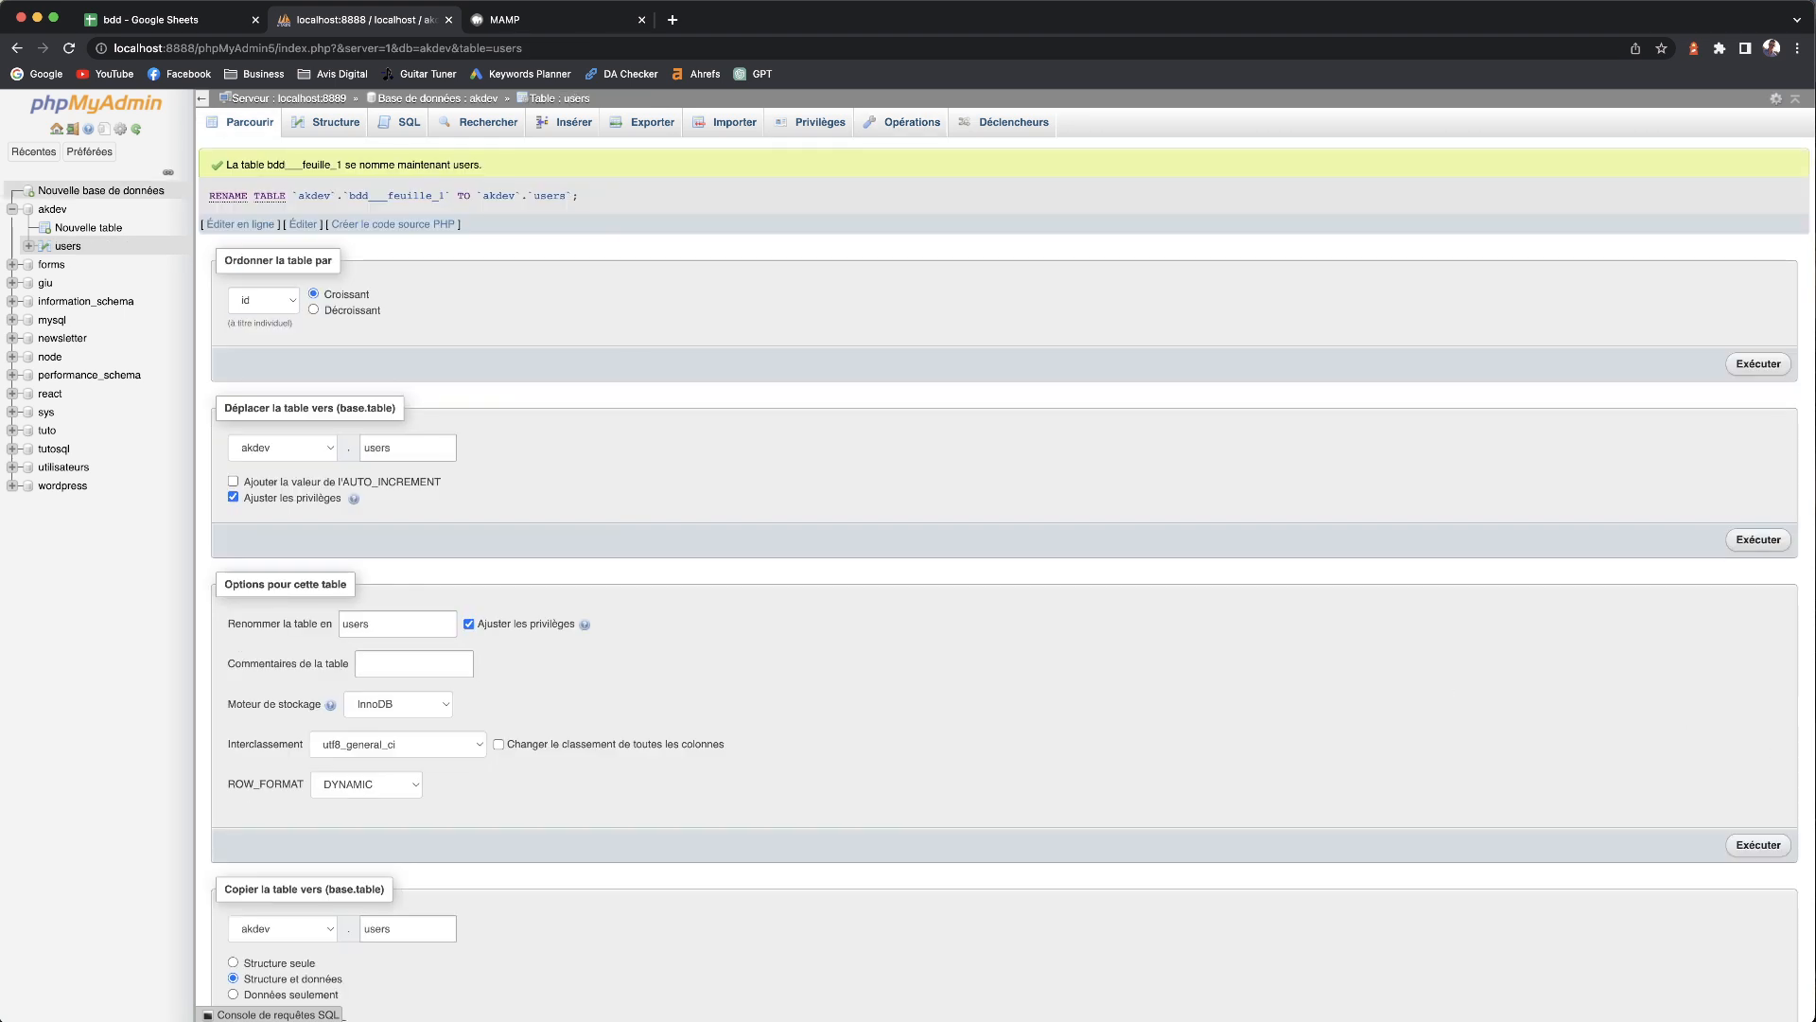
- Browse the users table and replace its inline SQL query with DELETE FROM users WHERE id = 'id'
click(62, 248)
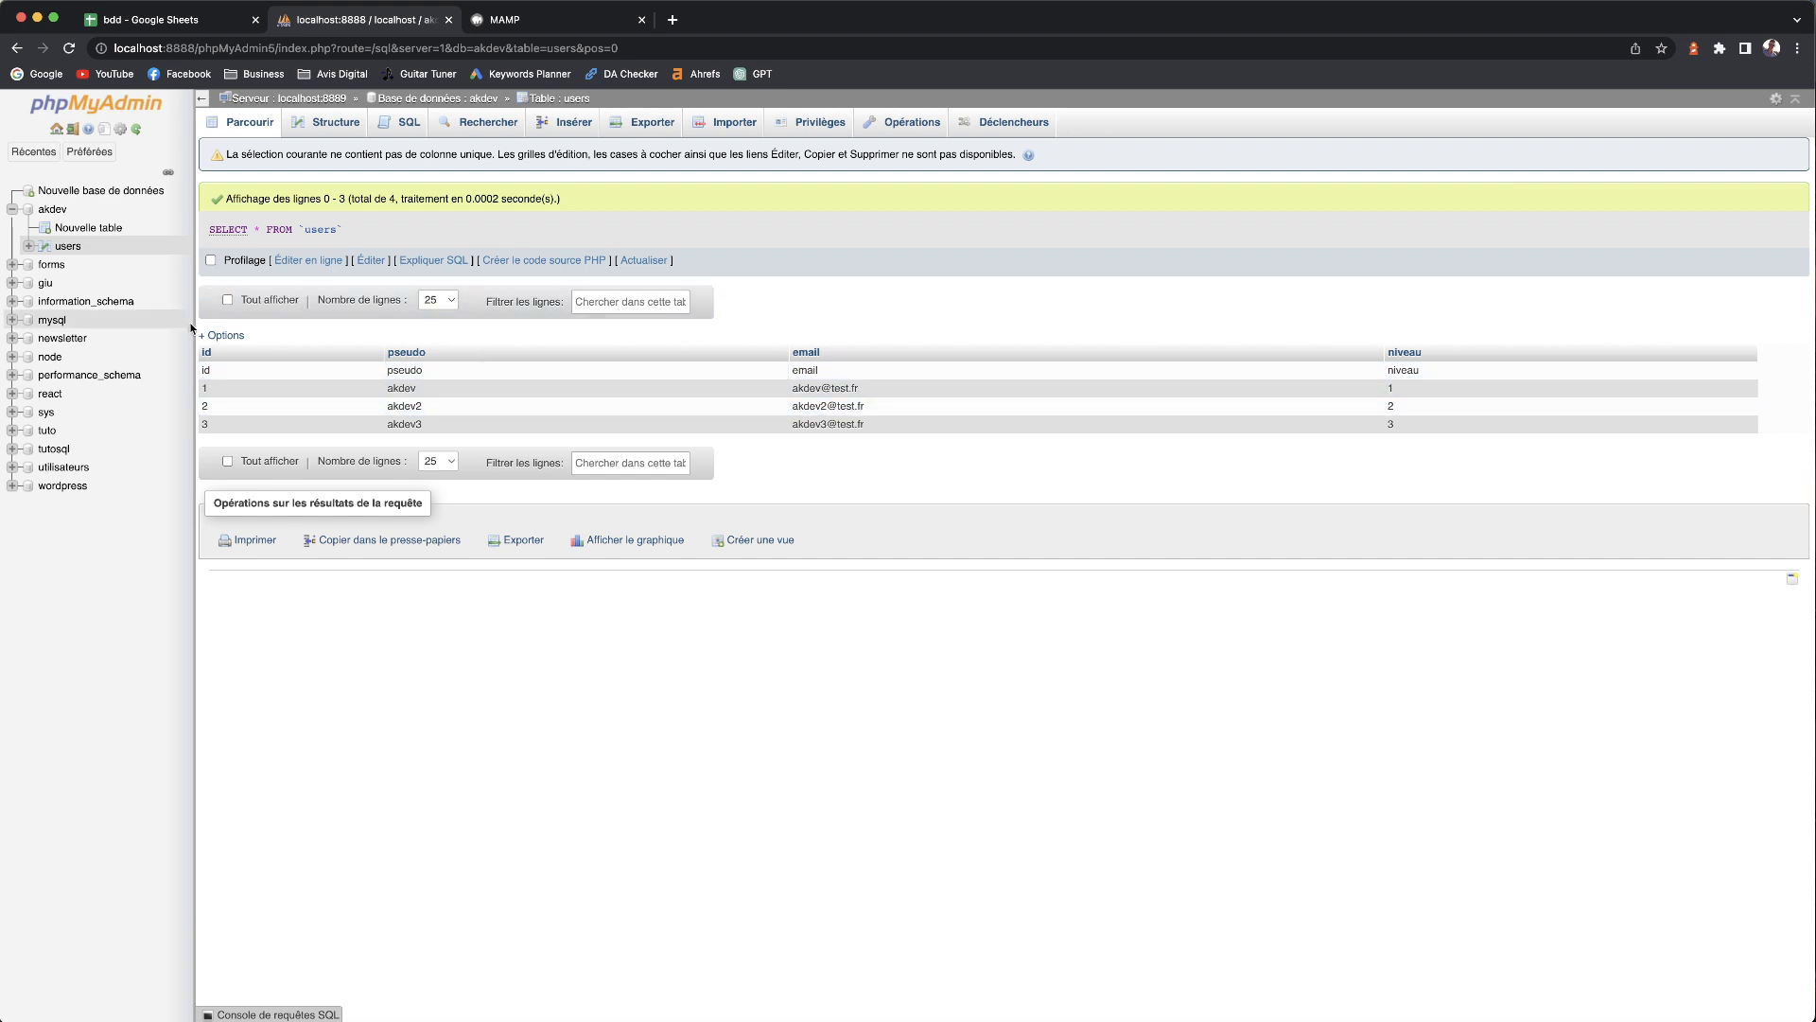
click(308, 261)
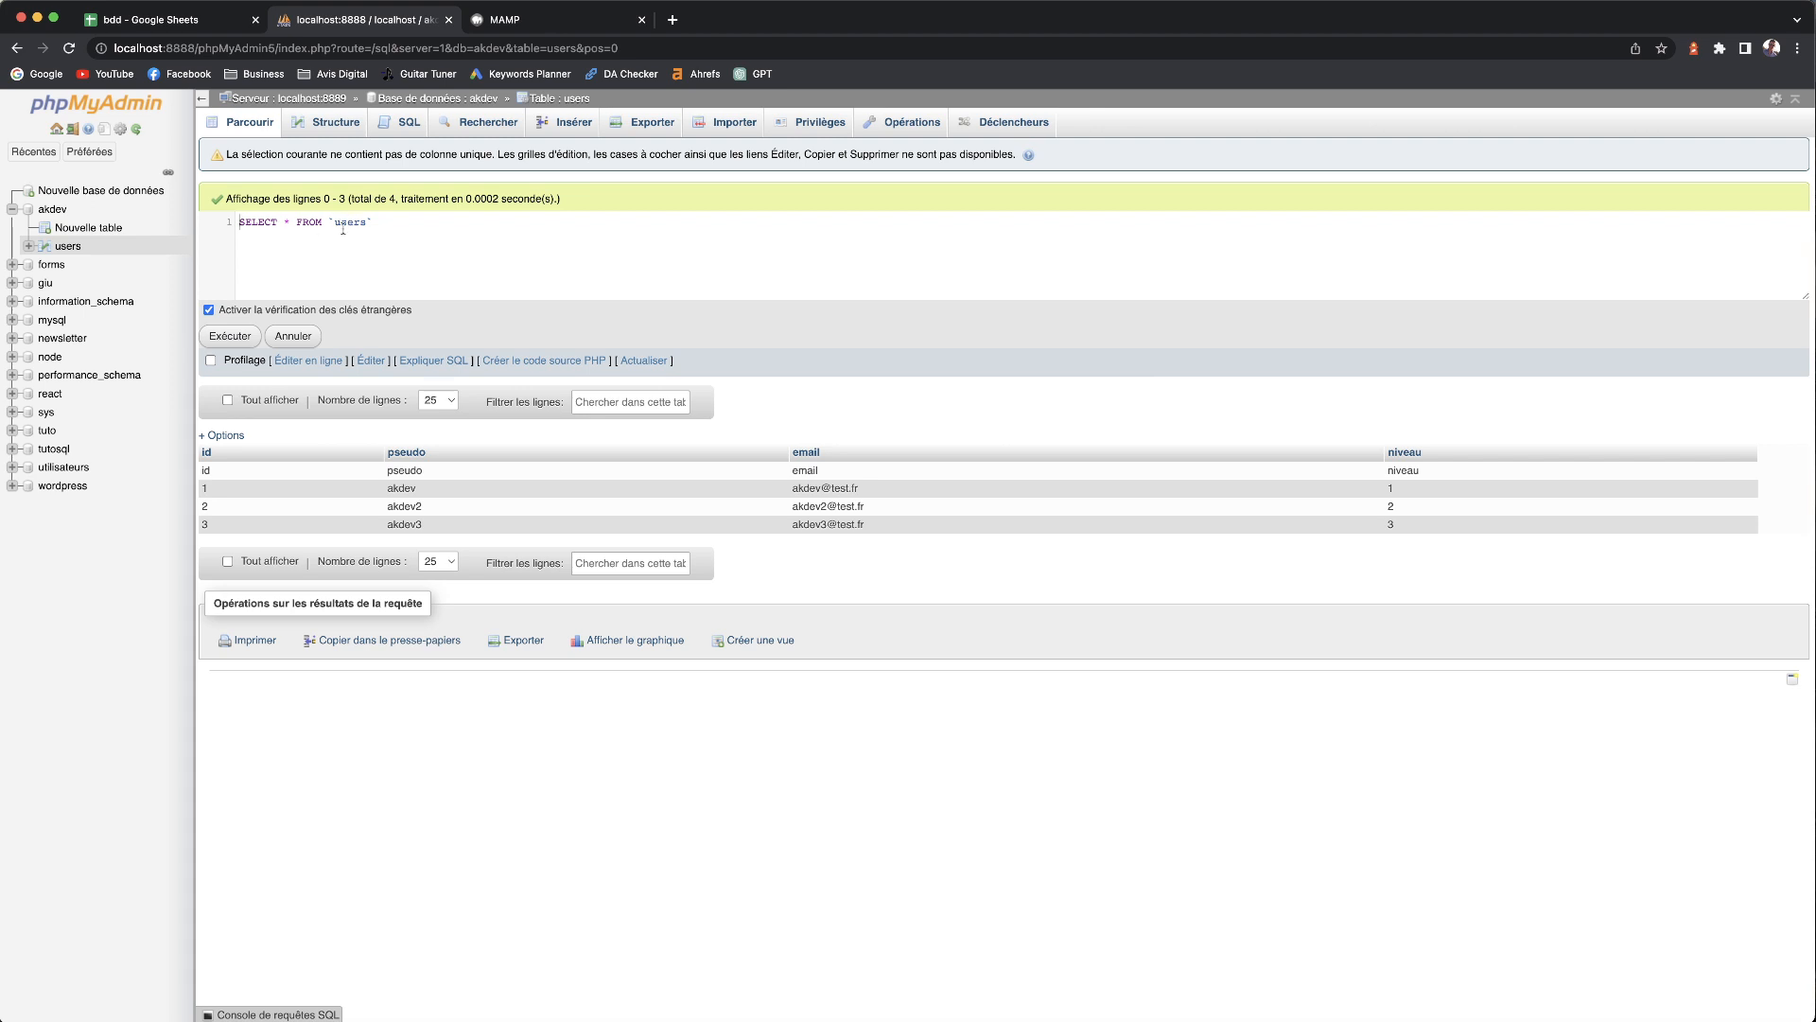
drag(388, 225, 238, 223)
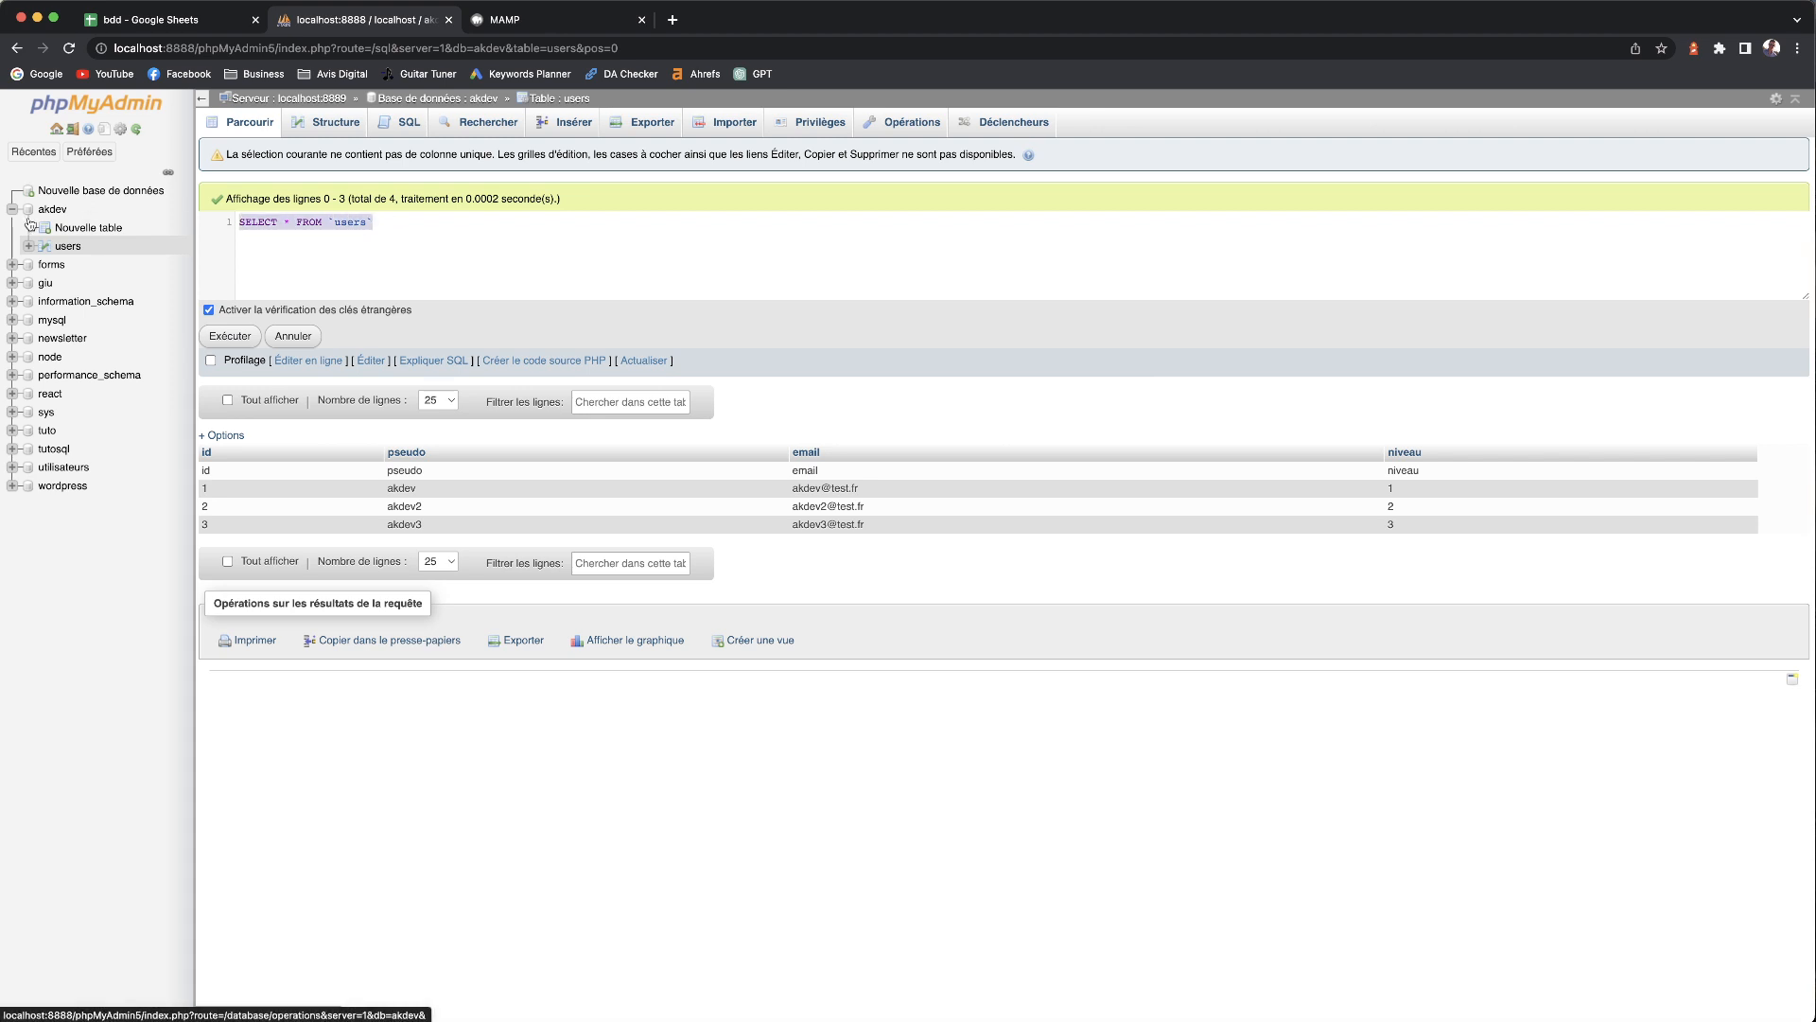
text(DELETE FROM )
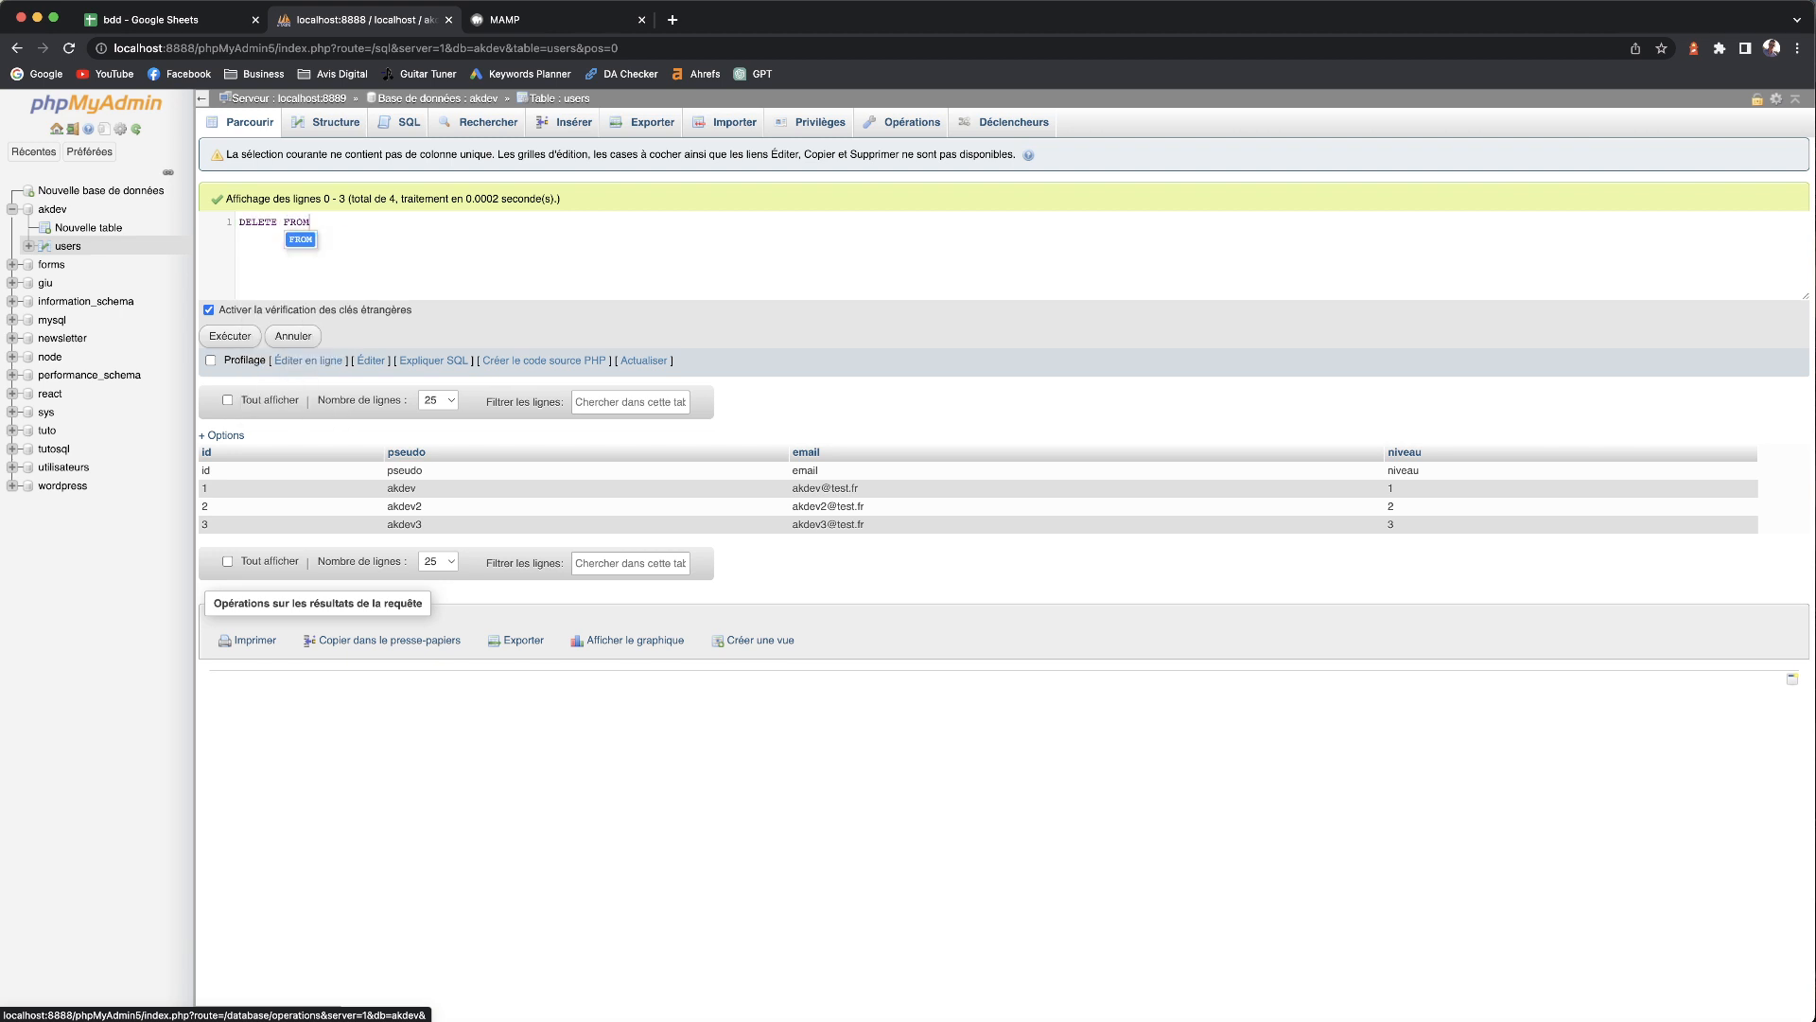
text(us)
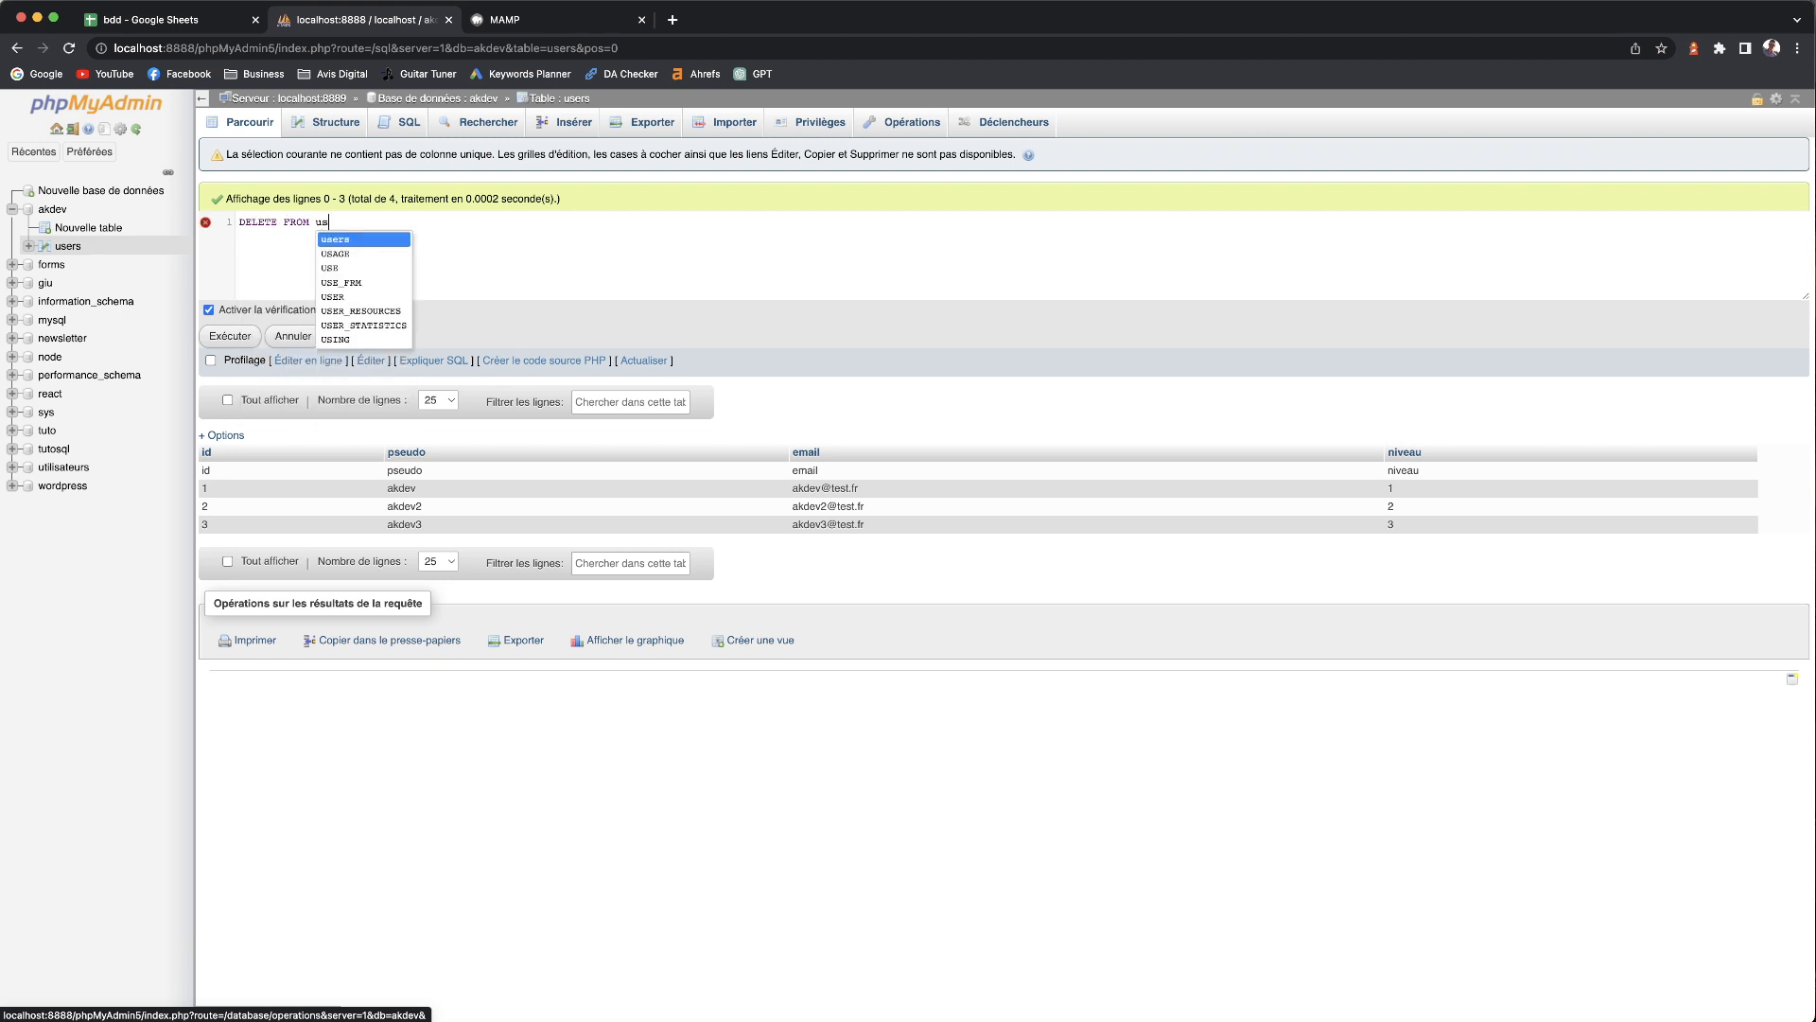
text(ers WH)
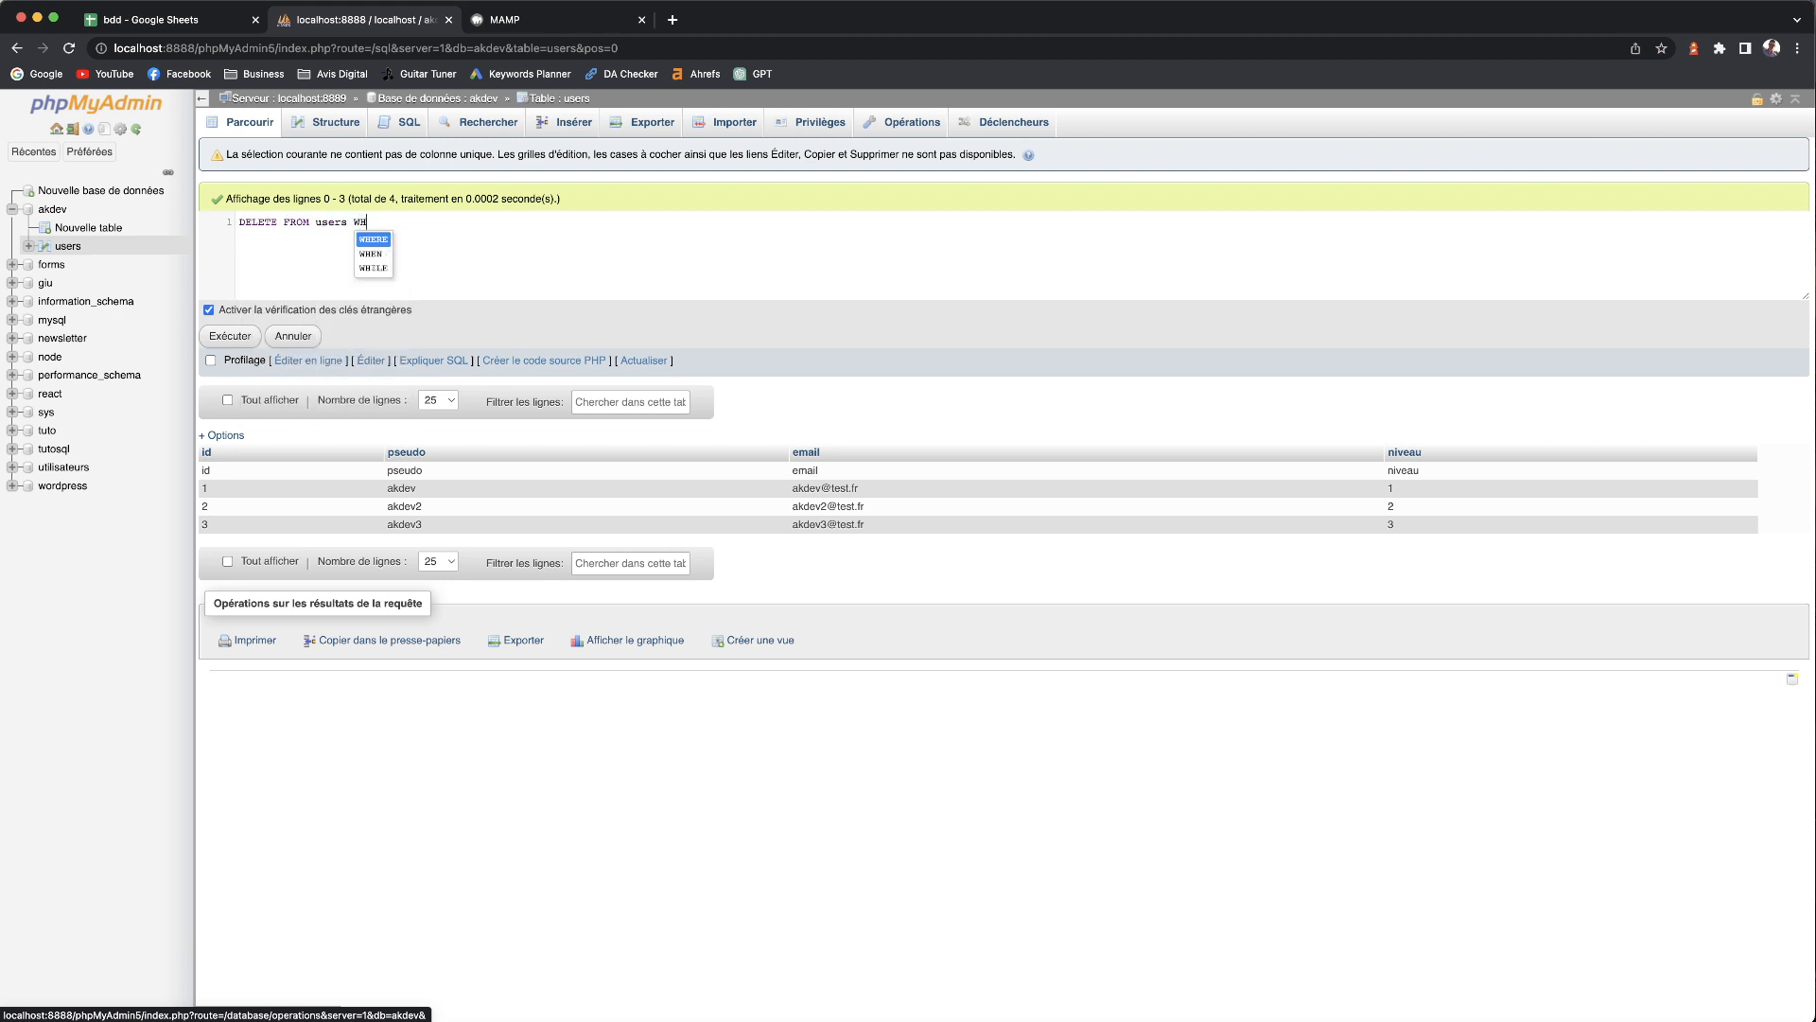
text(ERE id = 'id)
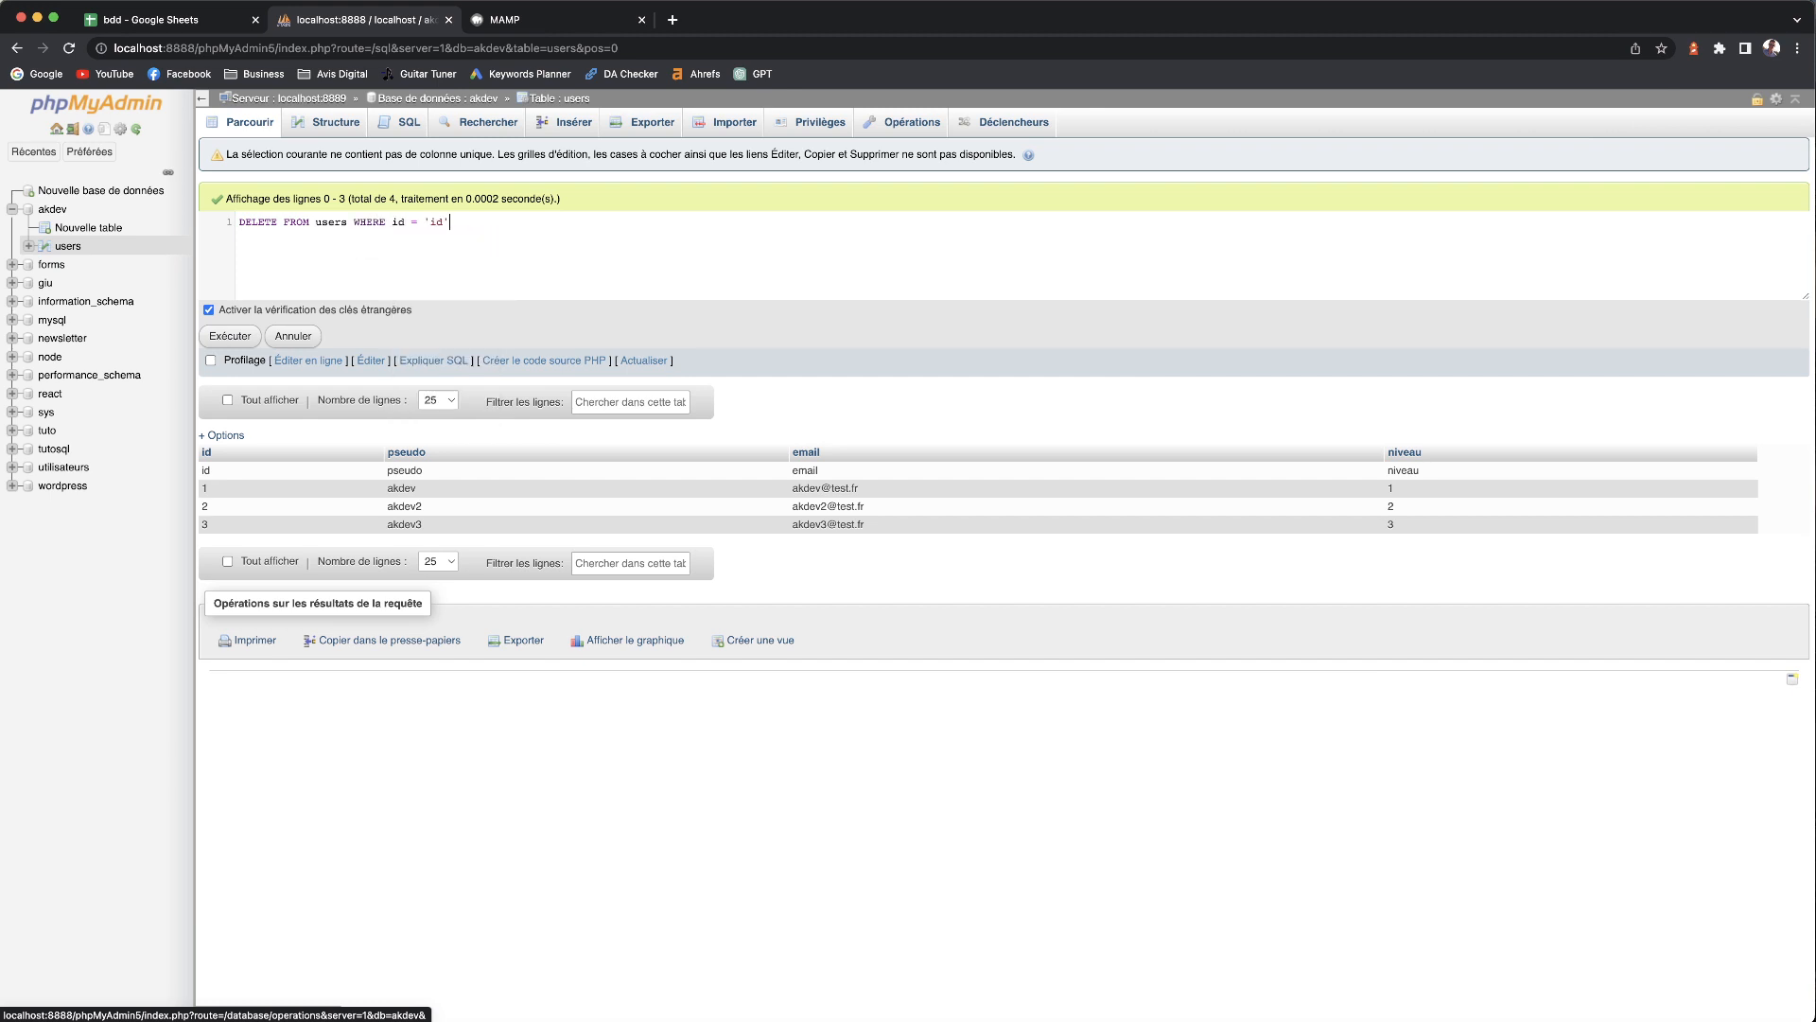
- Check the table name and id condition of the DELETE query, run it and browse the users table again
double_click(320, 221)
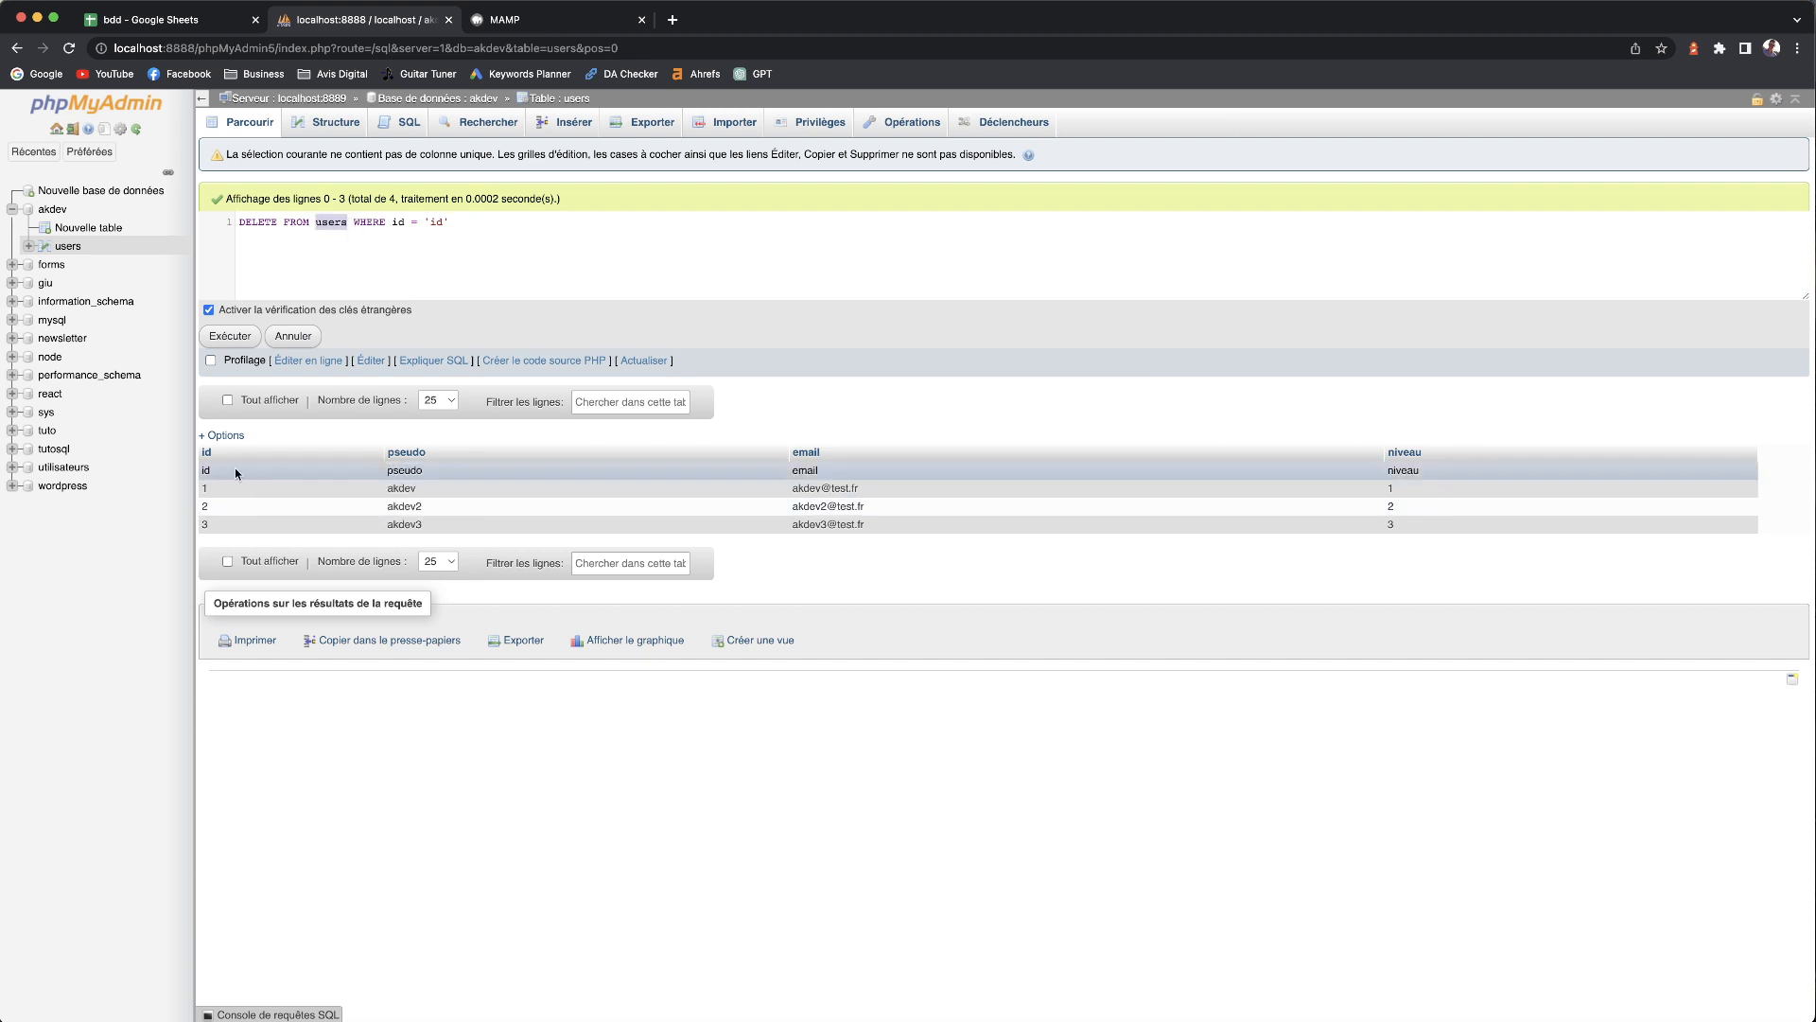
click(396, 231)
double_click(397, 221)
click(450, 220)
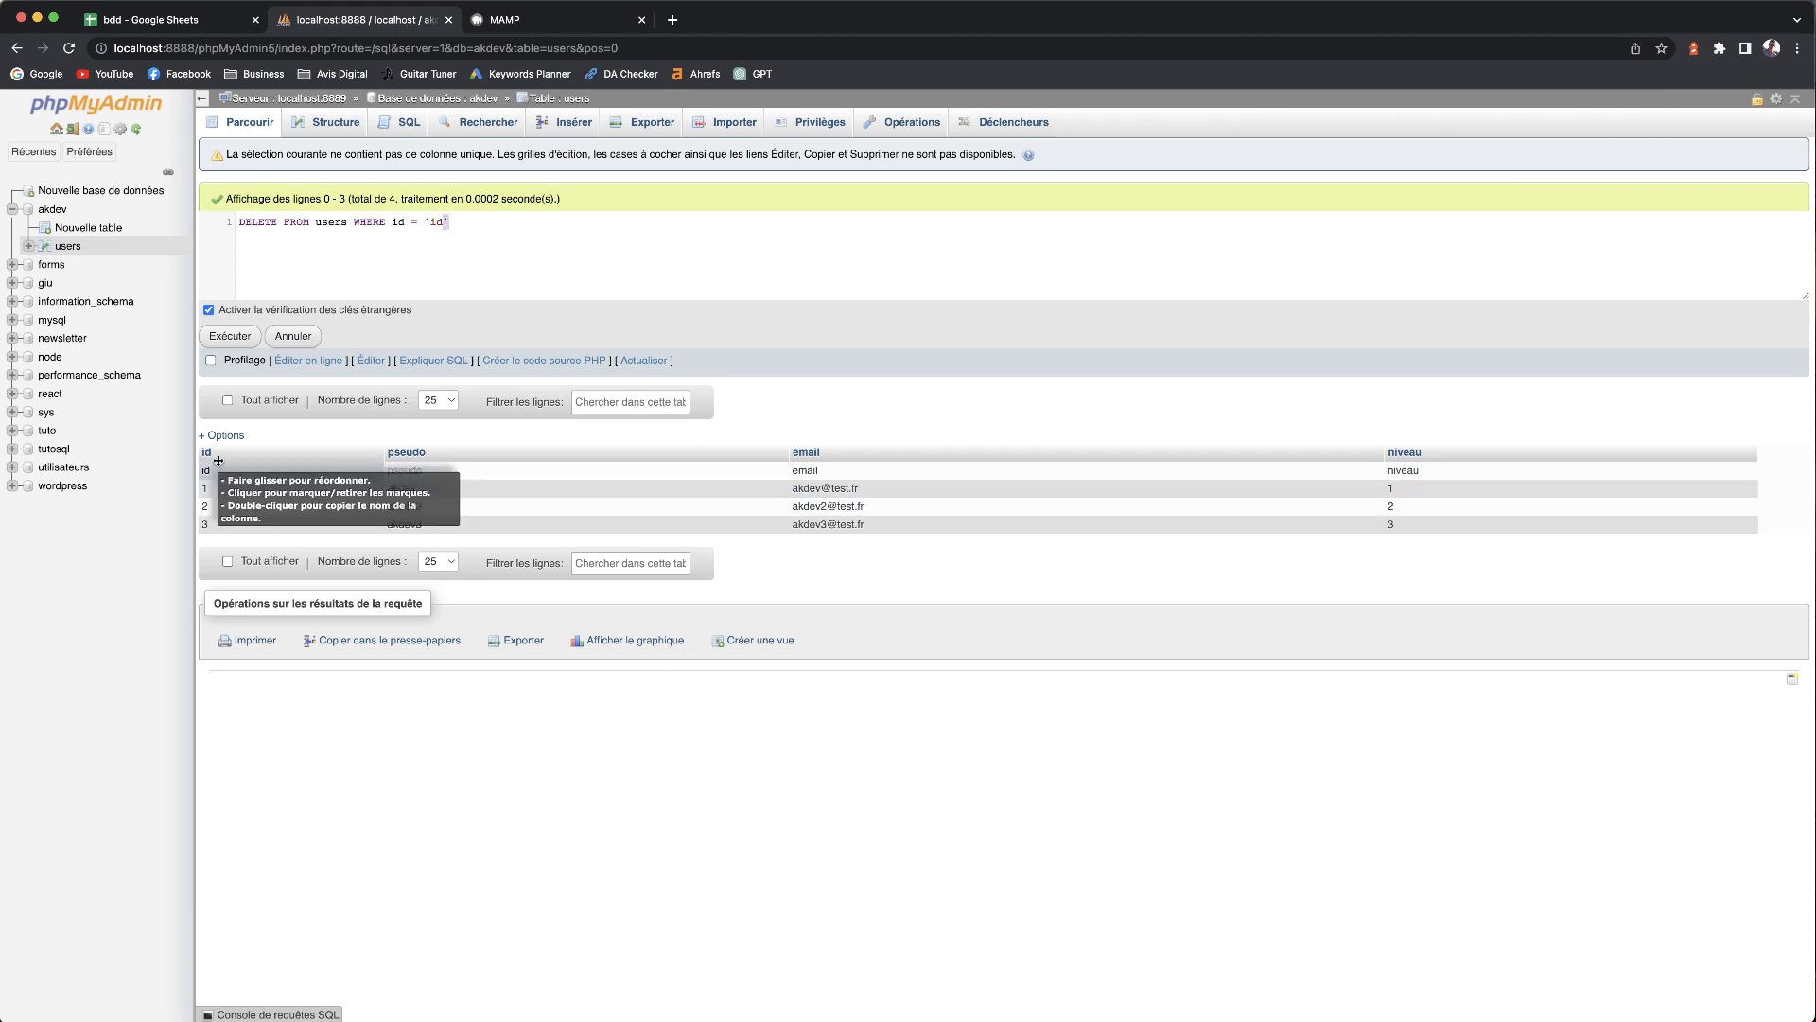
click(235, 337)
click(1035, 157)
click(272, 129)
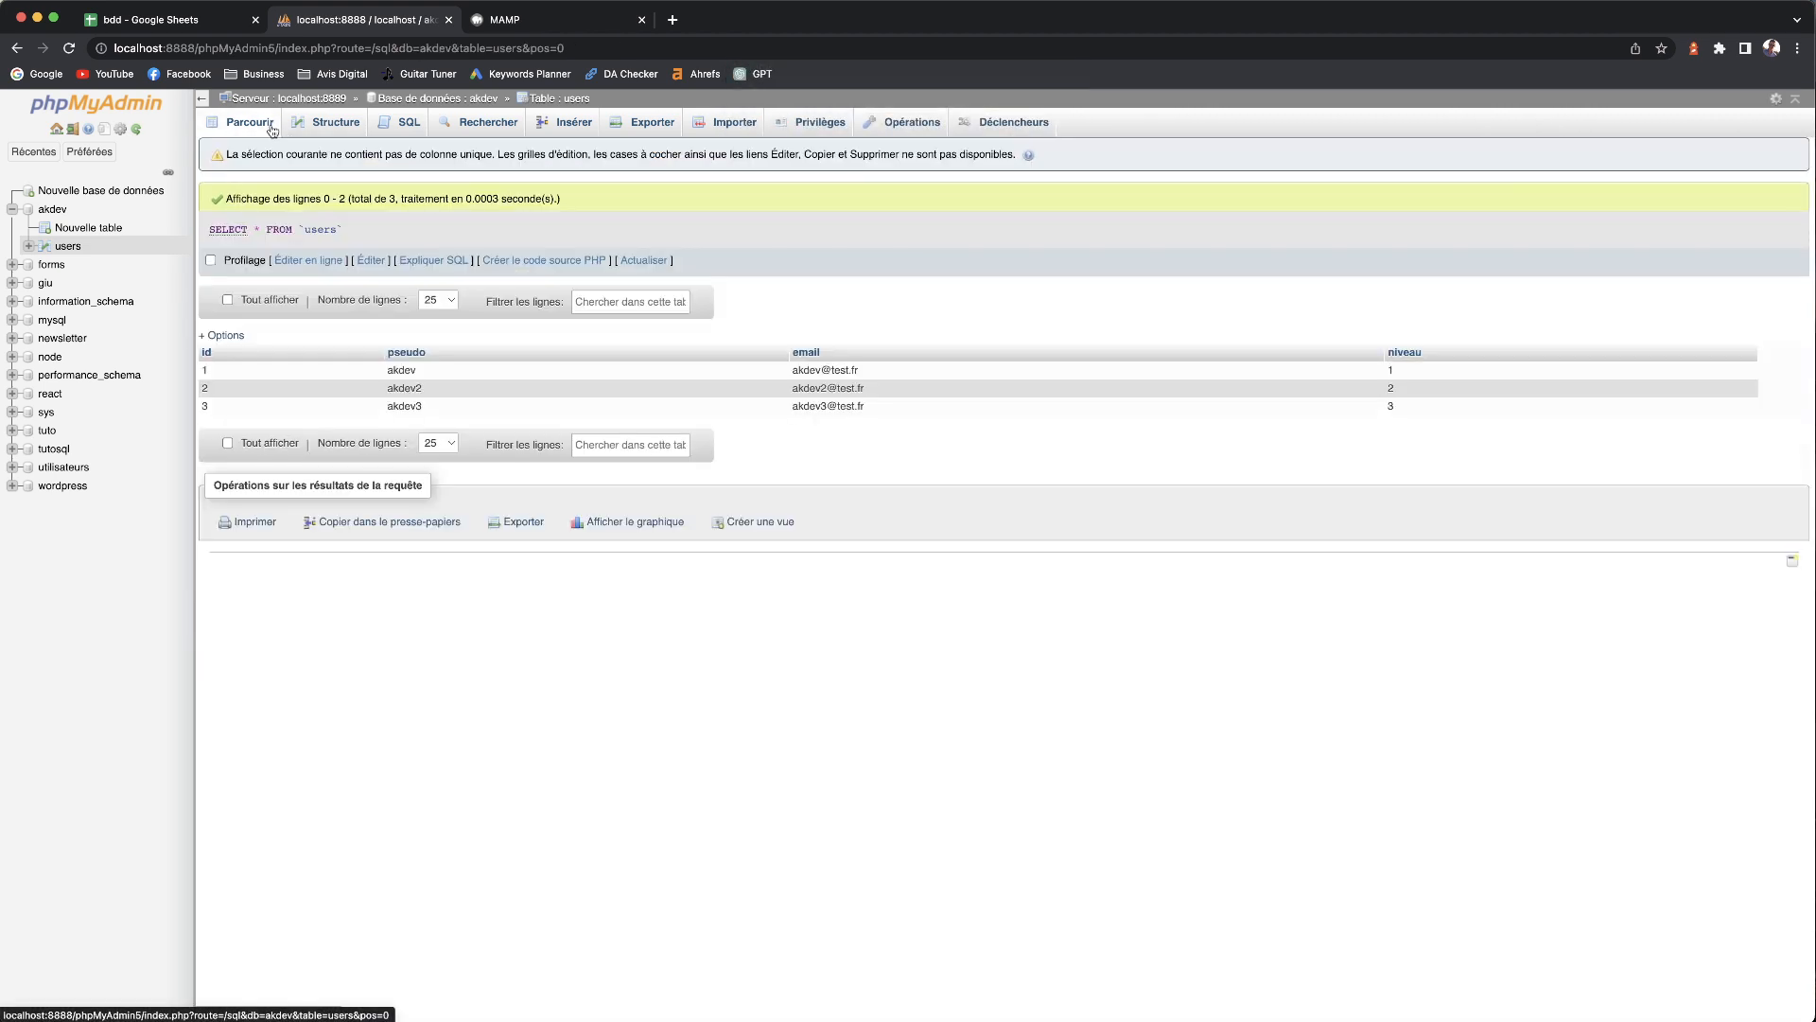